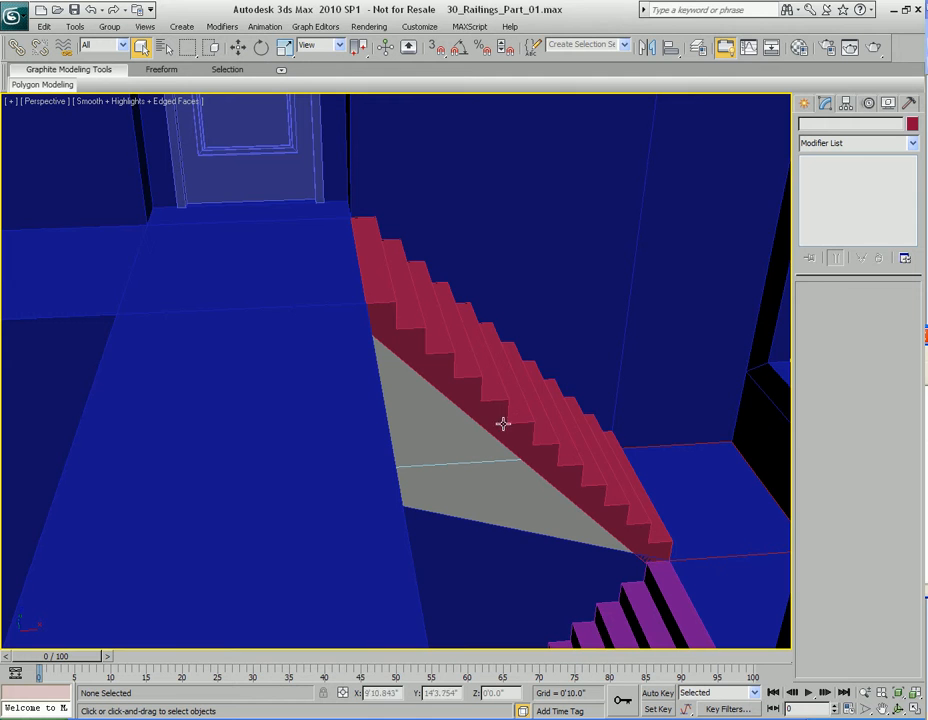
Create an AEC Extended railing in the empty area beside the building, about 24'7" long and 9'5.5" high.
{"action": "middle_click_drag", "start_coordinate": [532, 412], "coordinate": [402, 385], "text": "alt"}
{"action": "scroll", "coordinate": [474, 385], "scroll_direction": "down", "scroll_amount": 4}
{"action": "scroll", "coordinate": [539, 394], "scroll_direction": "down", "scroll_amount": 2}
{"action": "scroll", "coordinate": [408, 396], "scroll_direction": "down", "scroll_amount": 2}
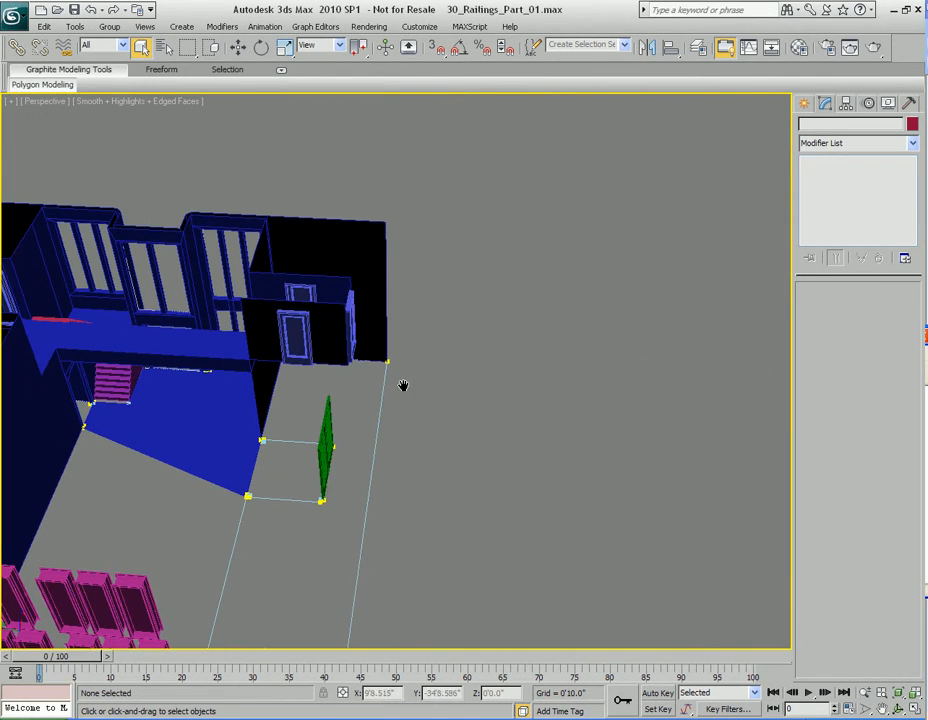
{"action": "left_click", "coordinate": [804, 104]}
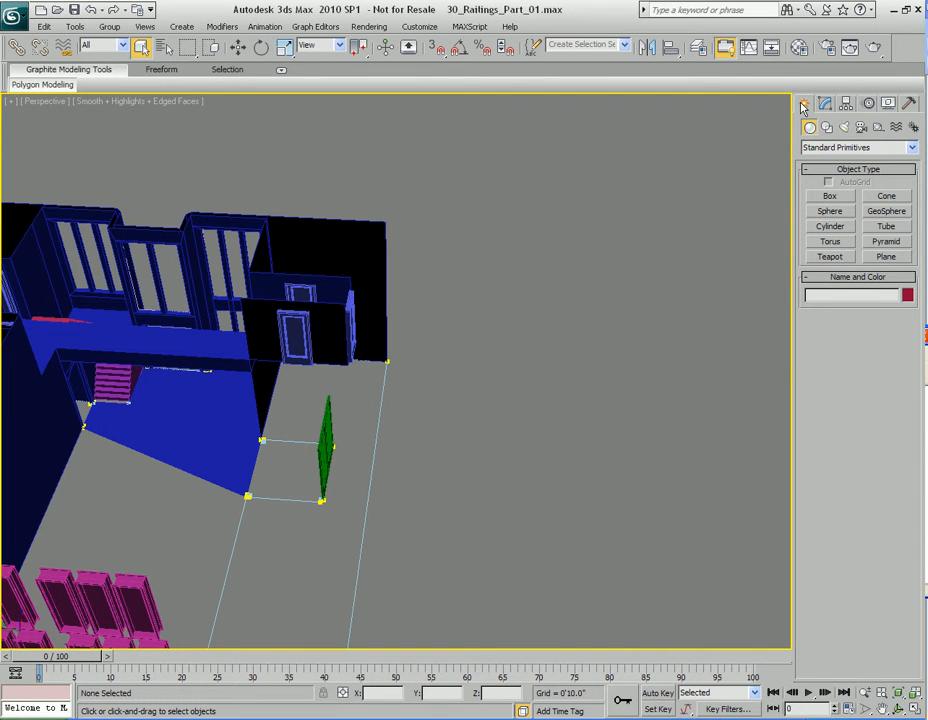
{"action": "left_click", "coordinate": [838, 147]}
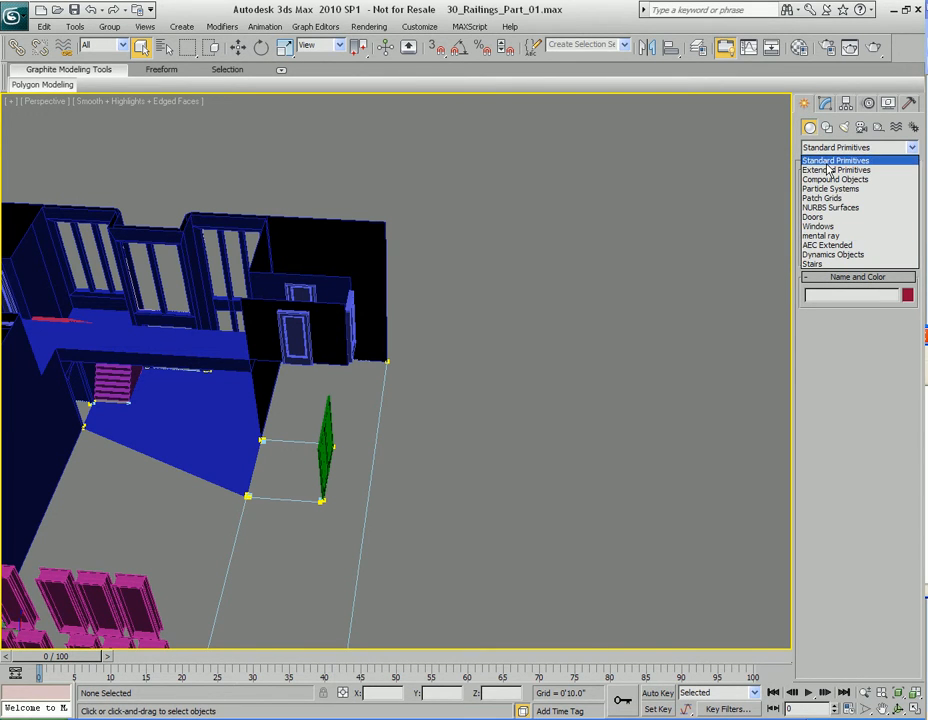
{"action": "left_click", "coordinate": [830, 246]}
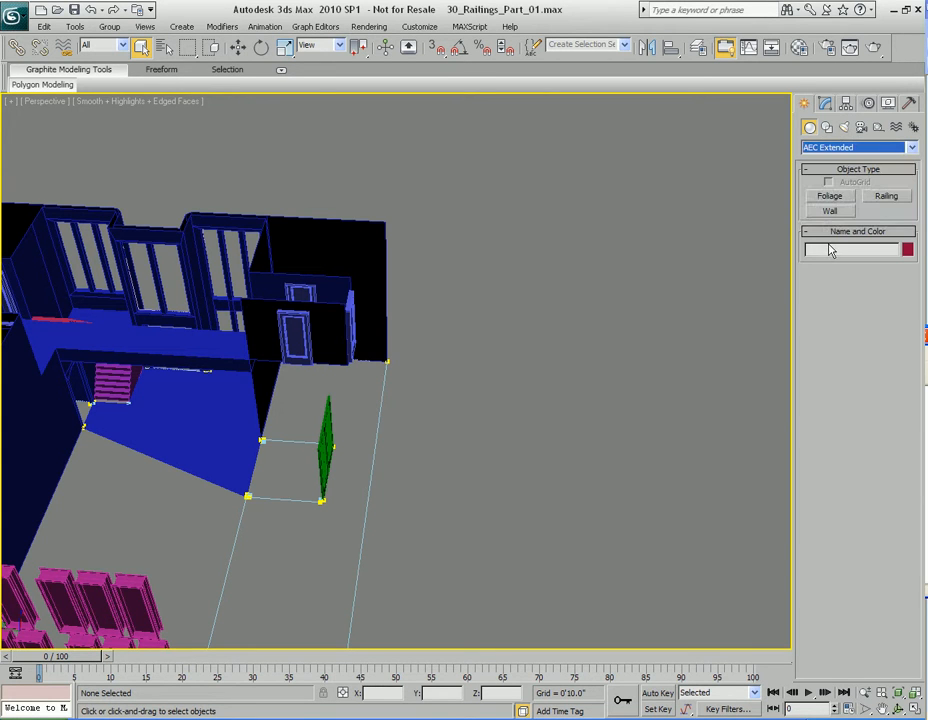
{"action": "left_click", "coordinate": [887, 197]}
{"action": "left_click_drag", "start_coordinate": [457, 385], "coordinate": [667, 398]}
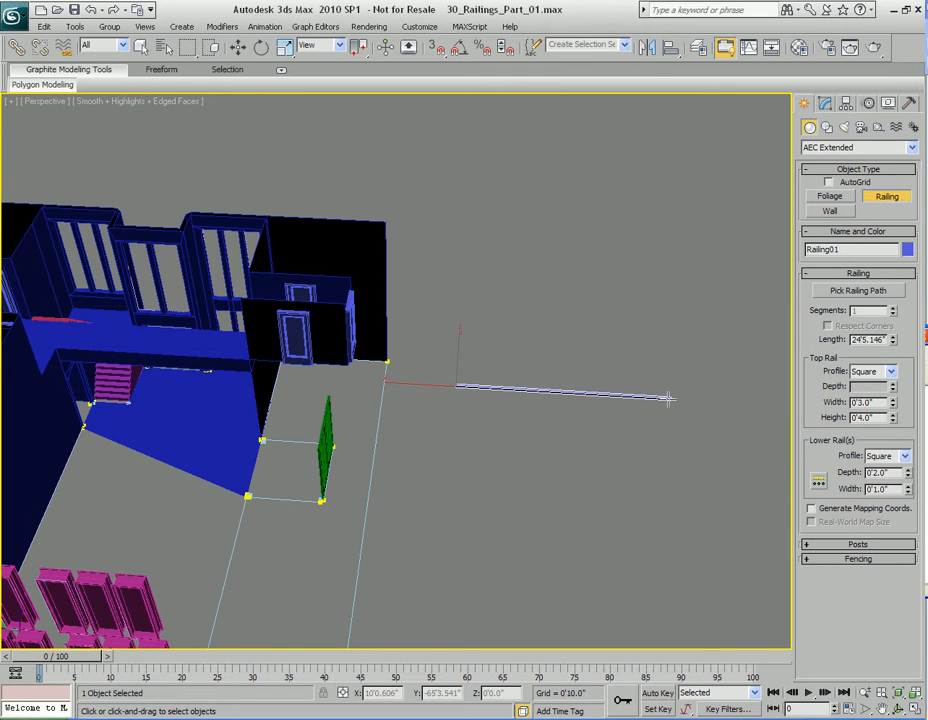
{"action": "left_click", "coordinate": [673, 373]}
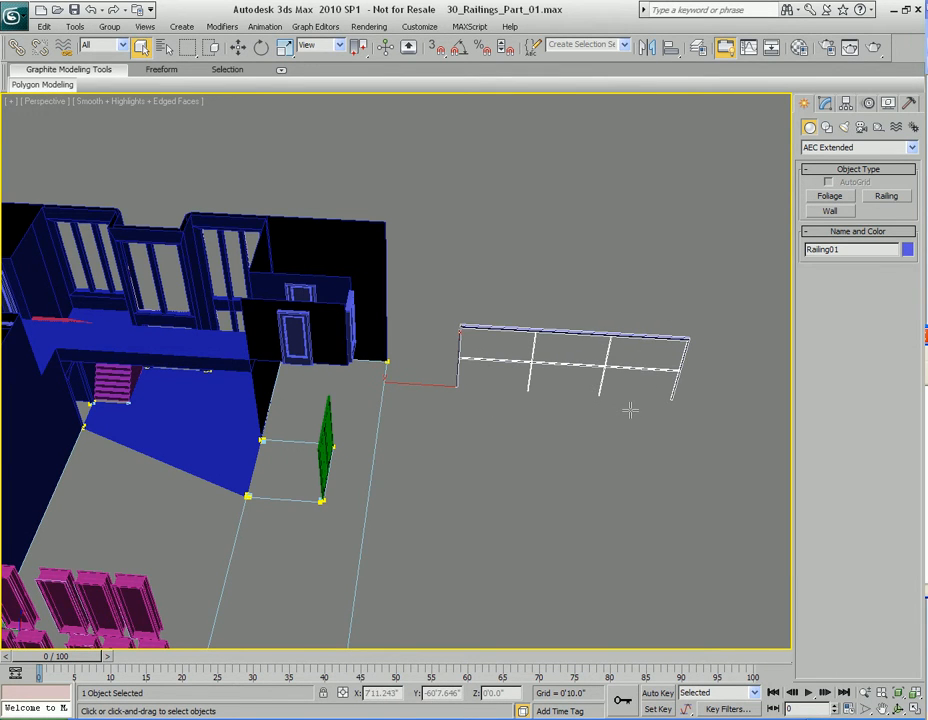
{"action": "right_click", "coordinate": [631, 410]}
Examine the new railing up close and review its Railing, Posts and Fencing parameter groups.
{"action": "key", "text": "z"}
{"action": "middle_click_drag", "start_coordinate": [630, 410], "coordinate": [559, 393], "text": "alt"}
{"action": "scroll", "coordinate": [602, 426], "scroll_direction": "up", "scroll_amount": 3}
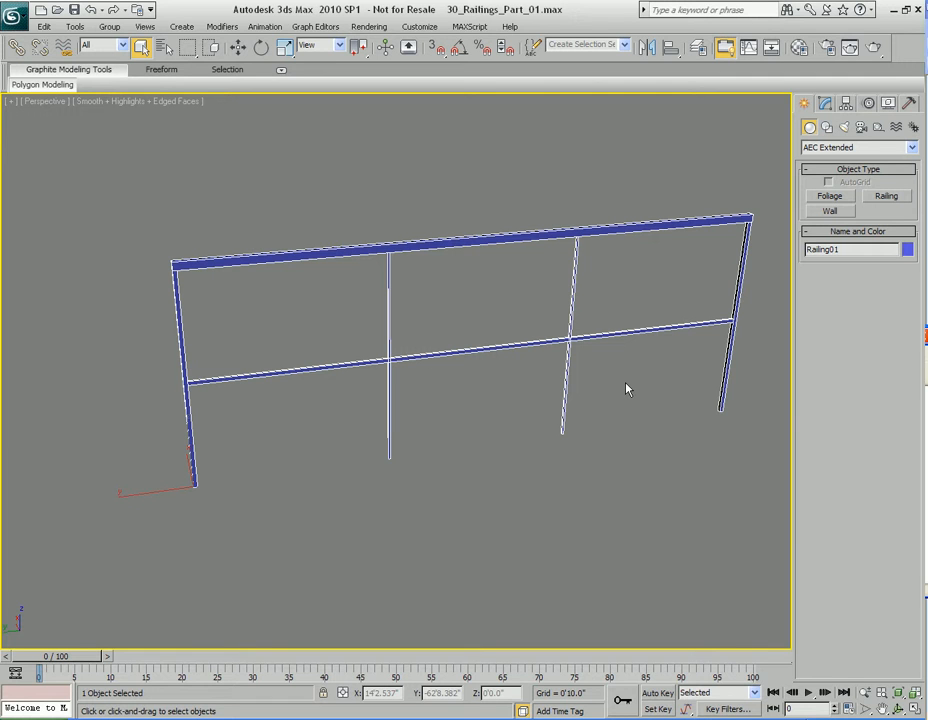
{"action": "key", "text": "1"}
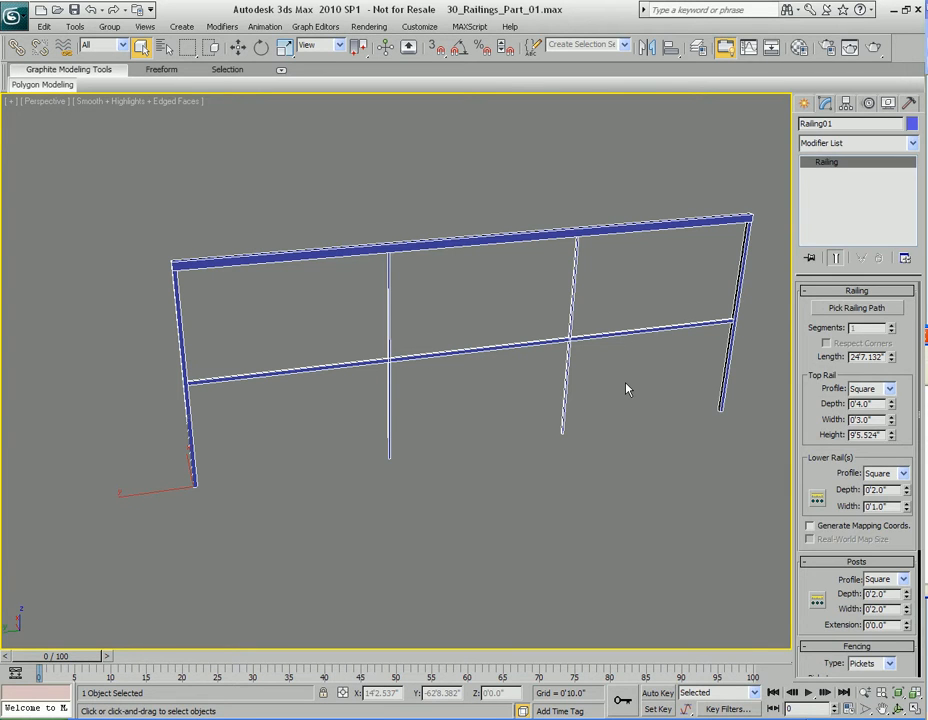
{"action": "right_click", "coordinate": [808, 343]}
{"action": "left_click", "coordinate": [838, 364]}
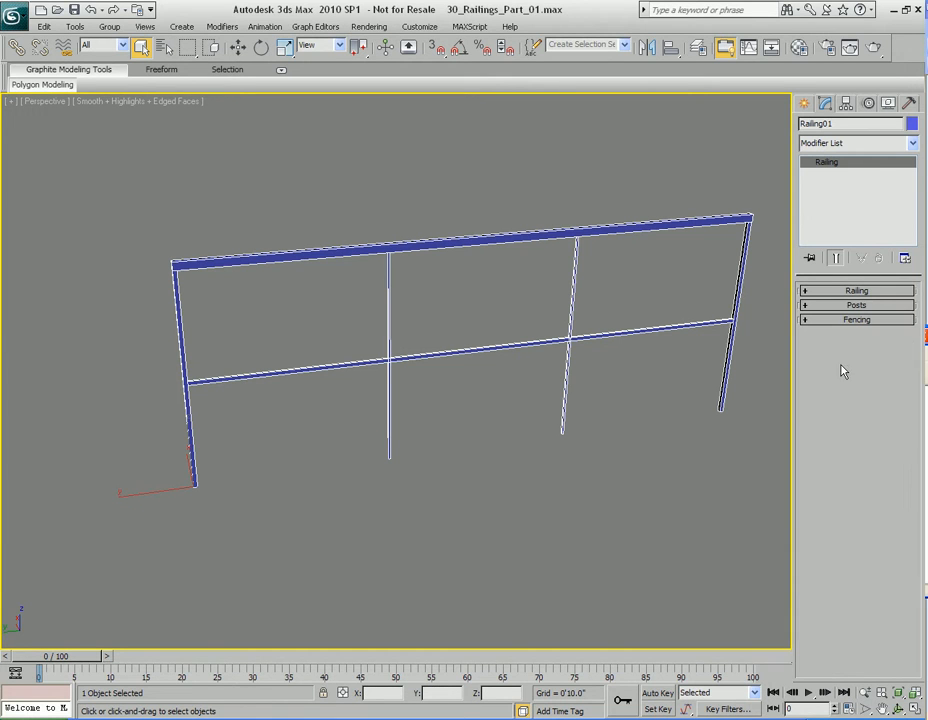
{"action": "left_click", "coordinate": [858, 292]}
{"action": "left_click", "coordinate": [858, 292]}
{"action": "left_click", "coordinate": [856, 305]}
{"action": "left_click", "coordinate": [858, 306]}
{"action": "left_click", "coordinate": [857, 320]}
{"action": "left_click", "coordinate": [857, 320]}
Shorten the railing to a length of about 23'10.3".
{"action": "left_click", "coordinate": [857, 292]}
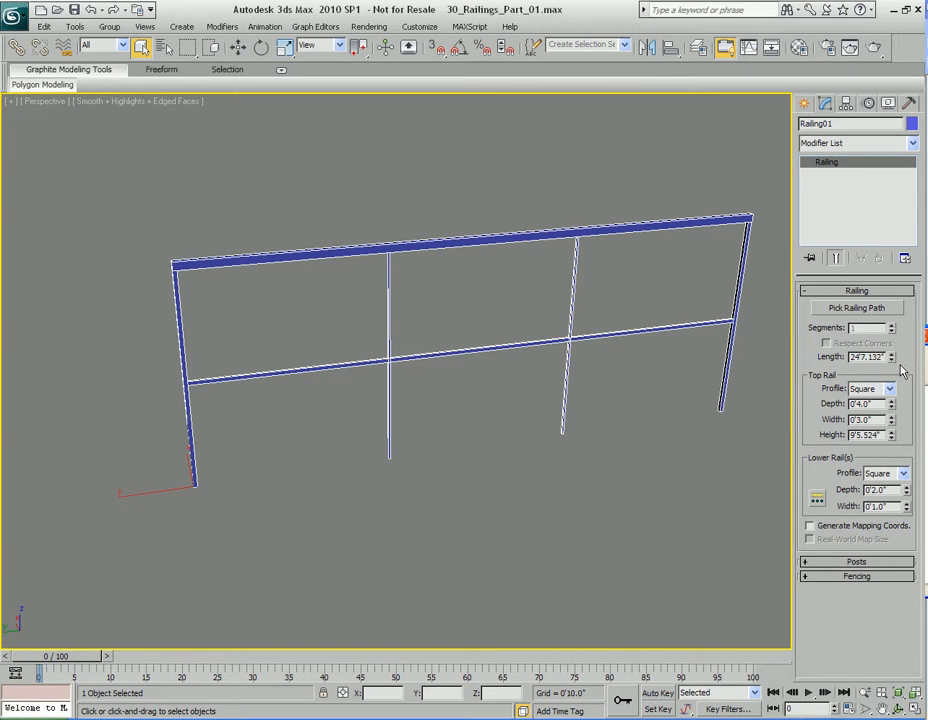
{"action": "mouse_move", "coordinate": [895, 362]}
{"action": "left_mouse_down"}
{"action": "mouse_move", "coordinate": [889, 390]}
{"action": "mouse_move", "coordinate": [888, 357]}
{"action": "left_mouse_up"}
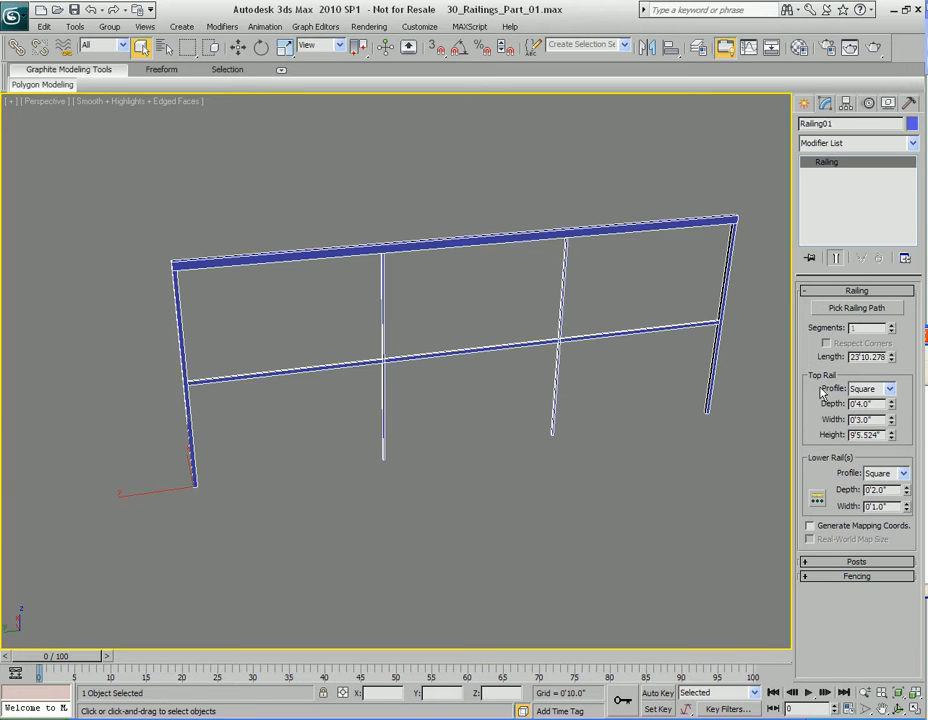
Try the (none) and Round profiles on the top rail, and restore the Square profile.
{"action": "left_click", "coordinate": [881, 390]}
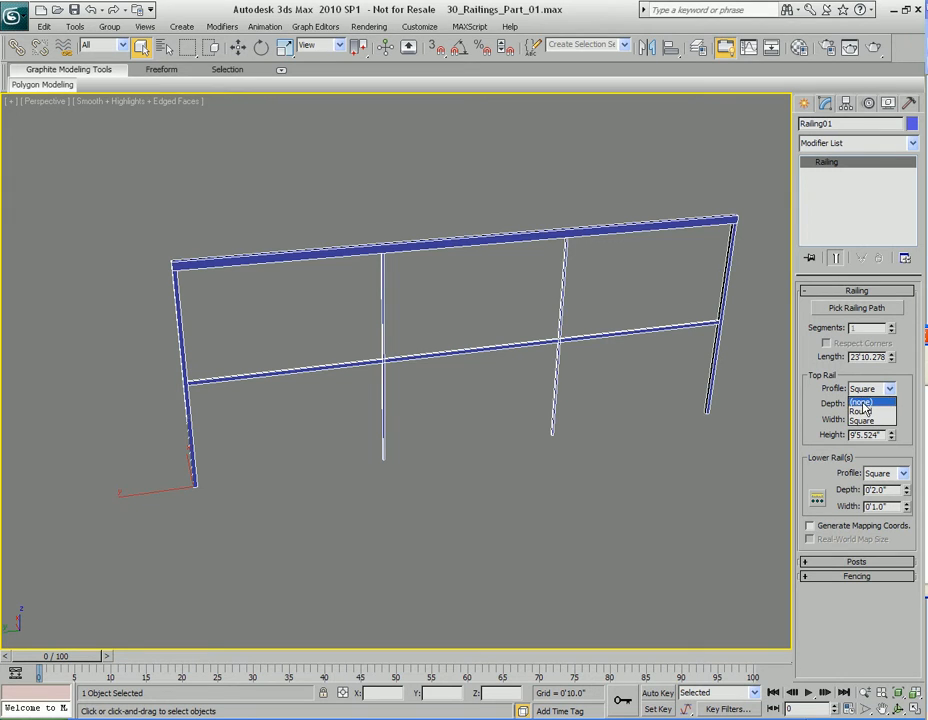
{"action": "left_click", "coordinate": [861, 403]}
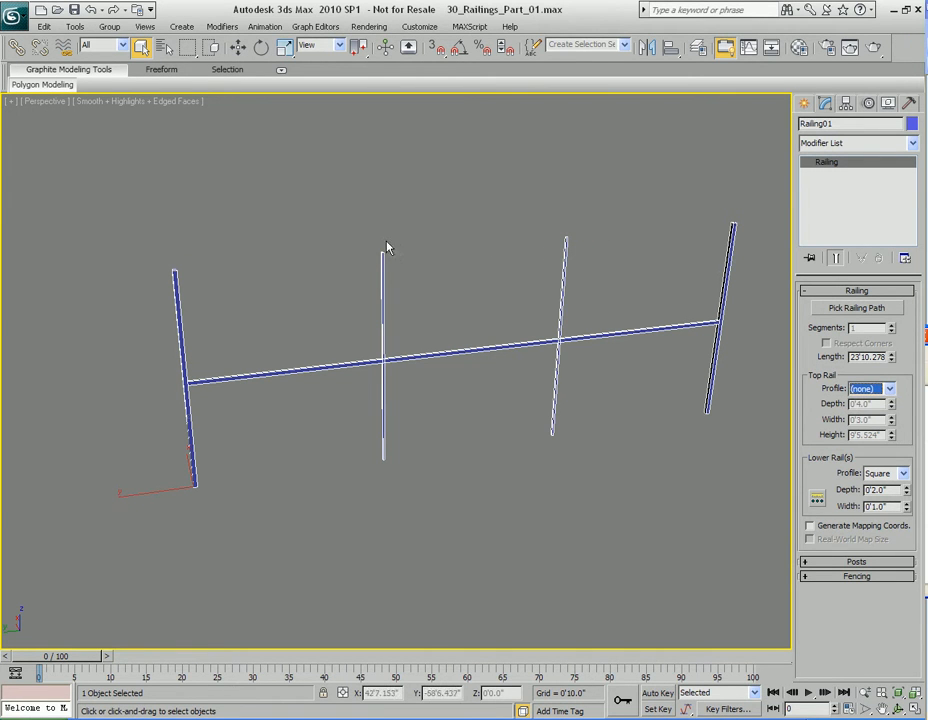
{"action": "left_click", "coordinate": [890, 389]}
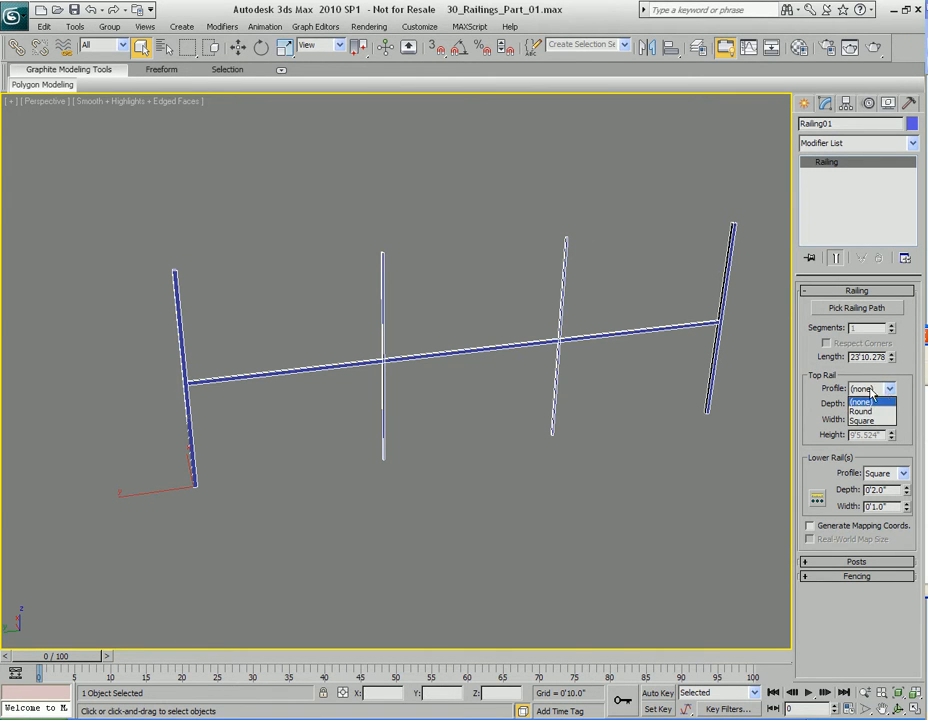
{"action": "left_click", "coordinate": [862, 411]}
{"action": "middle_click_drag", "start_coordinate": [402, 326], "coordinate": [540, 335]}
{"action": "left_click", "coordinate": [890, 390]}
{"action": "left_click", "coordinate": [862, 411]}
{"action": "middle_click_drag", "start_coordinate": [628, 368], "coordinate": [480, 352], "text": "alt"}
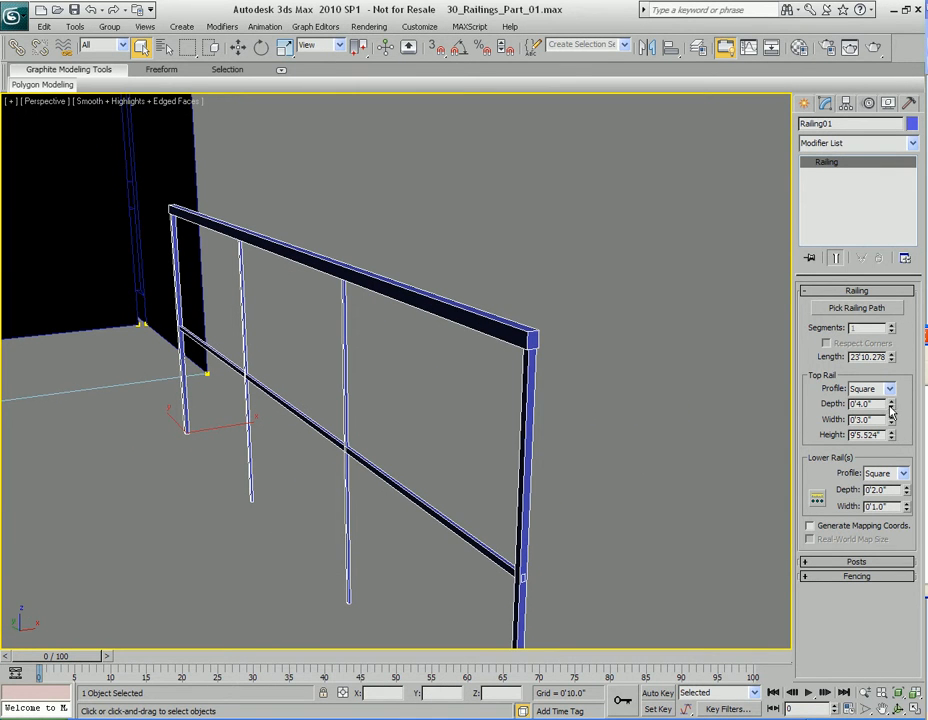
Raise the top rail's height to about 10'2.6".
{"action": "mouse_move", "coordinate": [890, 410]}
{"action": "left_mouse_down"}
{"action": "mouse_move", "coordinate": [877, 408]}
{"action": "mouse_move", "coordinate": [881, 398]}
{"action": "mouse_move", "coordinate": [890, 400]}
{"action": "mouse_move", "coordinate": [886, 432]}
{"action": "left_mouse_up"}
{"action": "mouse_move", "coordinate": [470, 395]}
{"action": "middle_mouse_down", "text": "alt"}
{"action": "mouse_move", "coordinate": [422, 391]}
{"action": "mouse_move", "coordinate": [526, 404]}
{"action": "mouse_move", "coordinate": [466, 375]}
{"action": "middle_mouse_up", "text": "alt"}
Try a top rail height of 3' and undo the change.
{"action": "double_click", "coordinate": [866, 435]}
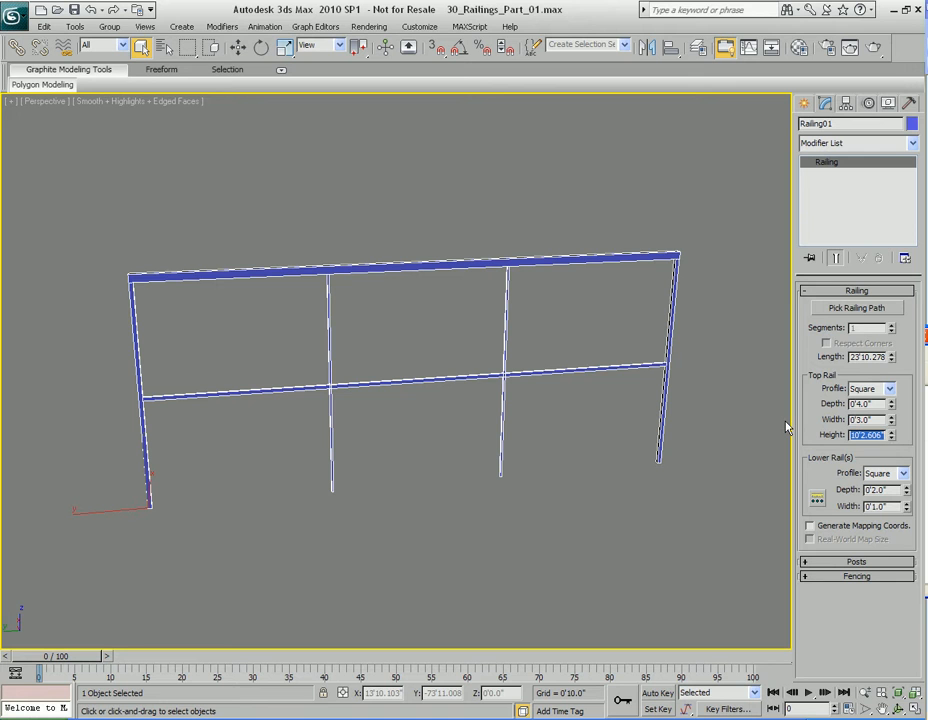
{"action": "type", "text": "3'"}
{"action": "key", "text": "Return"}
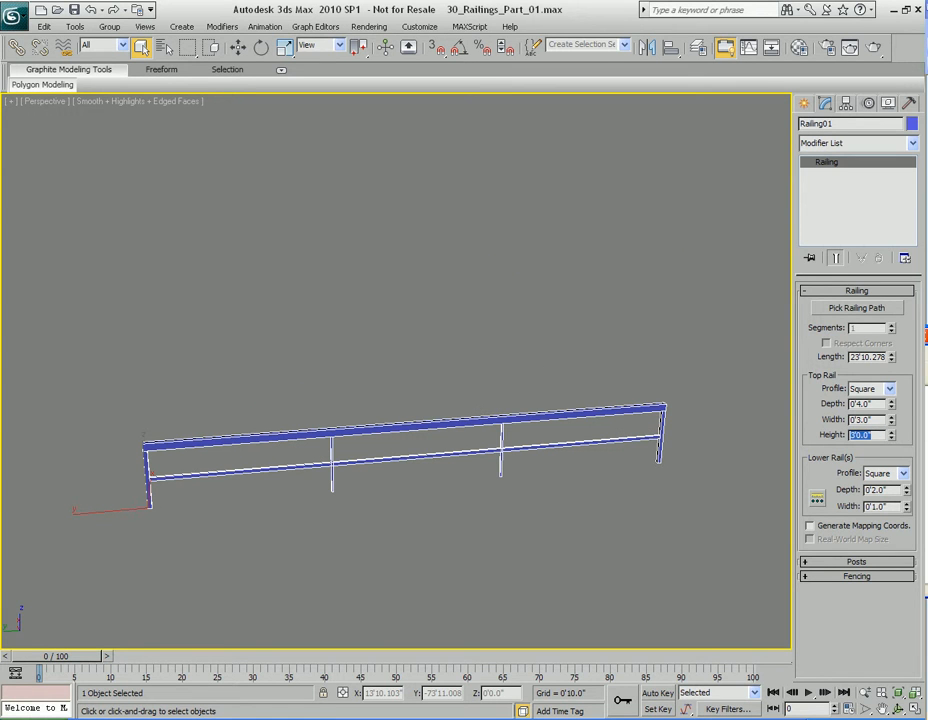
{"action": "key", "text": "ctrl+z"}
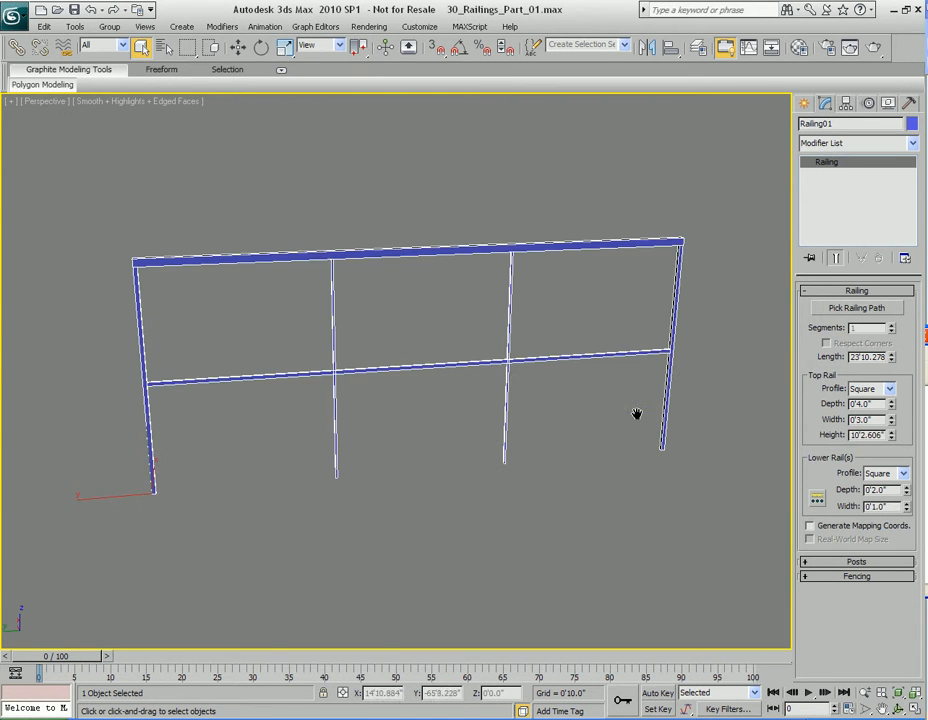
Try the lower rail with profile (none), restore Square, and try a different lower rail depth.
{"action": "left_click", "coordinate": [889, 474]}
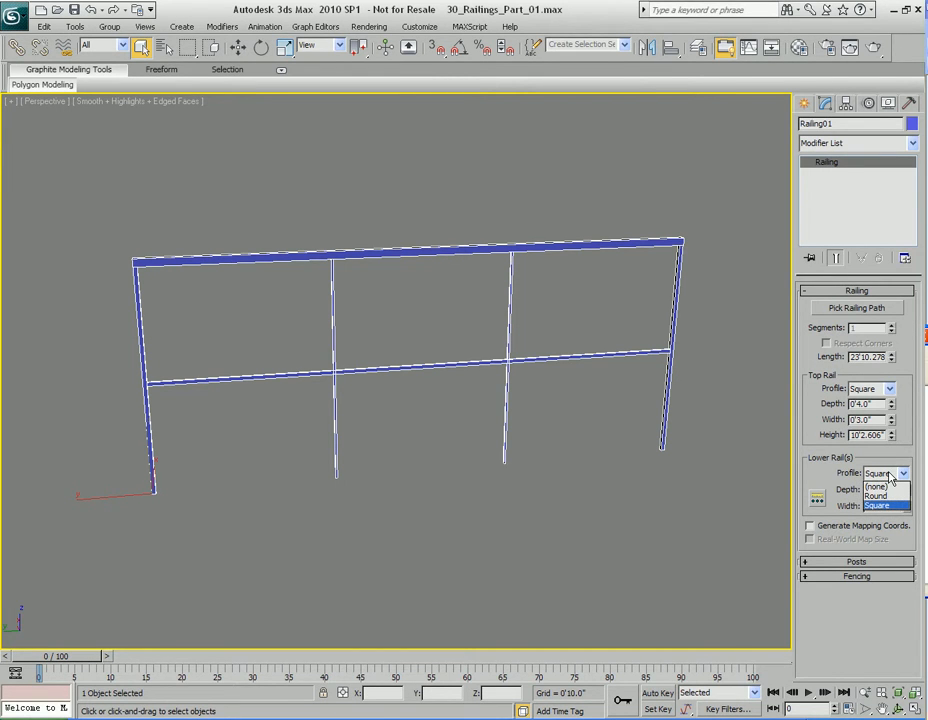
{"action": "left_click", "coordinate": [876, 486]}
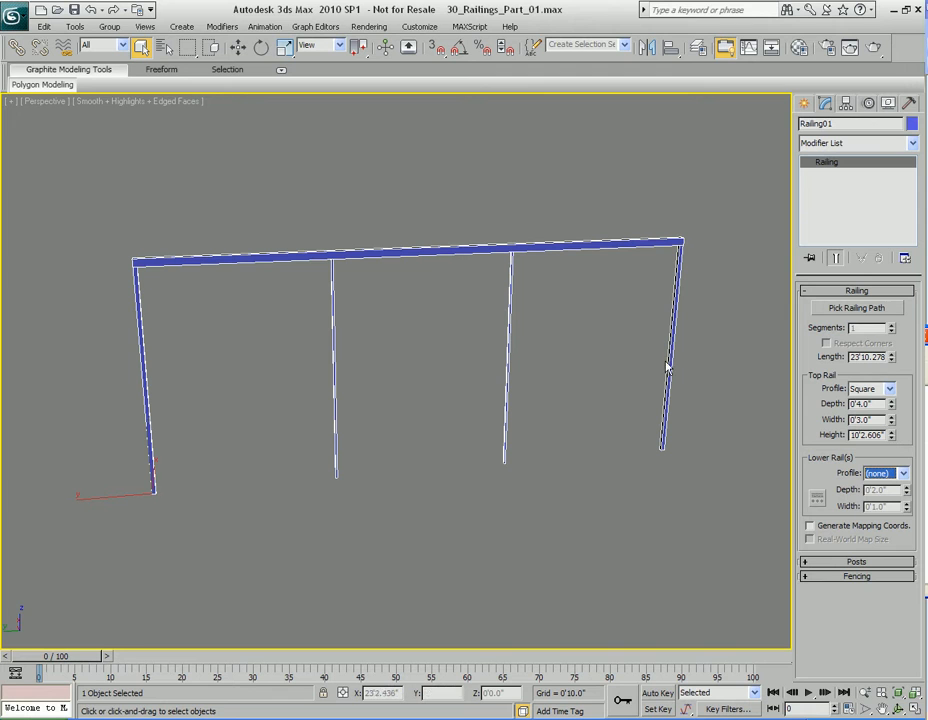
{"action": "left_click", "coordinate": [885, 473]}
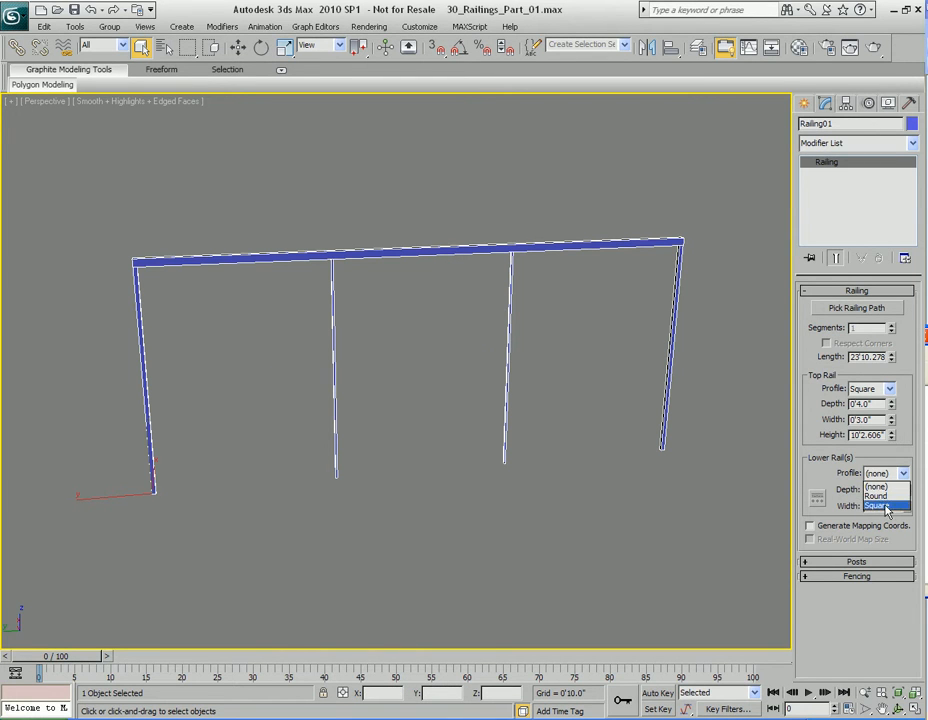
{"action": "left_click", "coordinate": [880, 505]}
{"action": "left_click_drag", "start_coordinate": [906, 493], "coordinate": [859, 239]}
{"action": "right_click", "coordinate": [859, 239]}
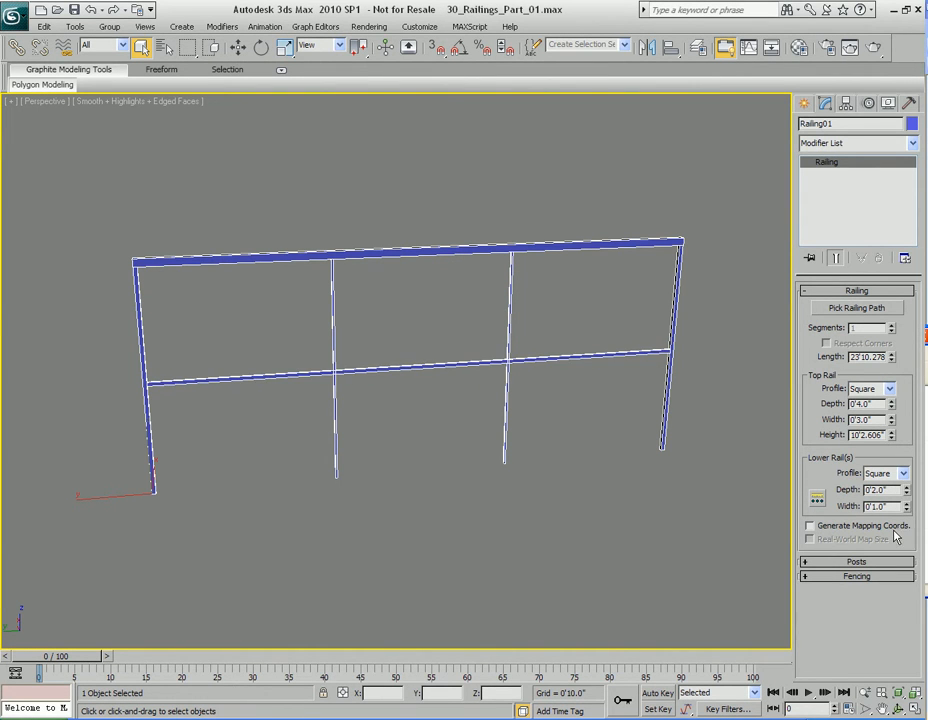
Open the lower rail spacing settings and move the dialog clear of the railing.
{"action": "left_click", "coordinate": [818, 503]}
{"action": "left_click_drag", "start_coordinate": [447, 244], "coordinate": [671, 105]}
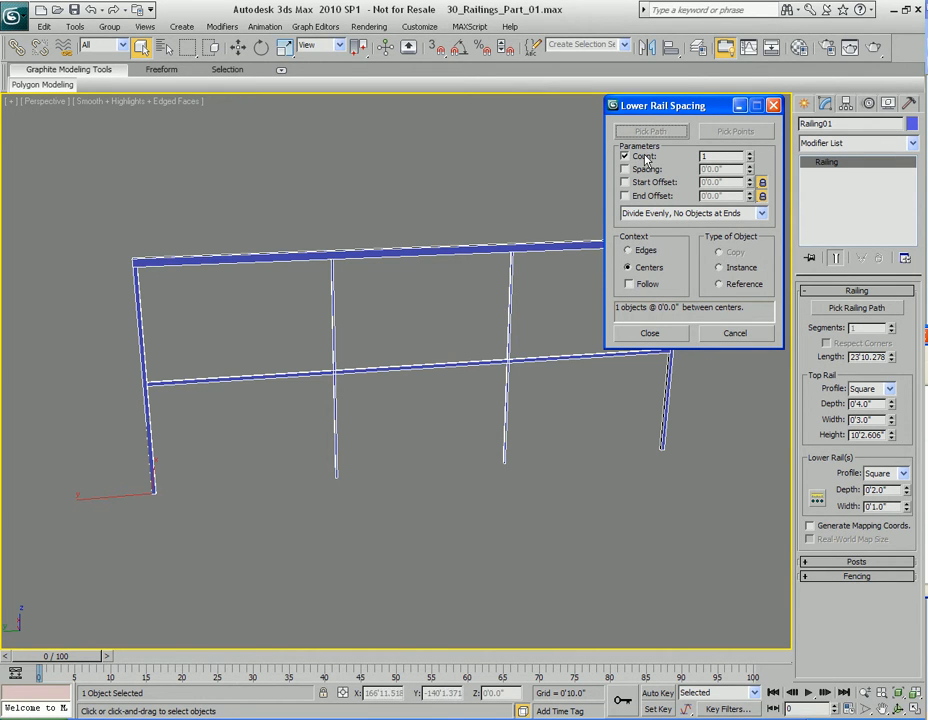
{"action": "left_click_drag", "start_coordinate": [703, 108], "coordinate": [691, 35]}
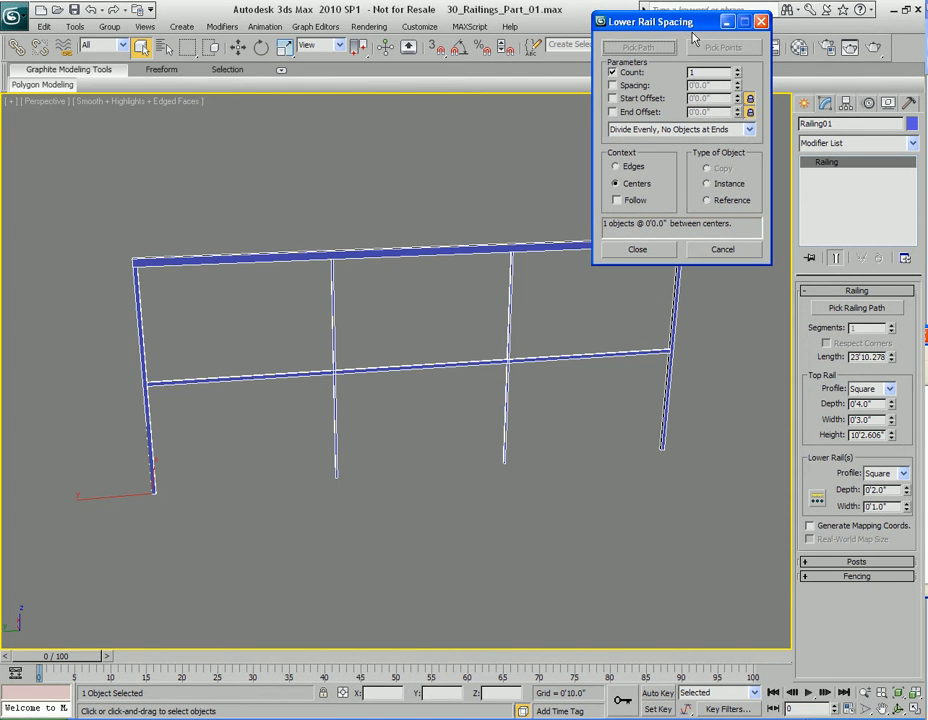
Try higher lower rail counts and return the count to 1.
{"action": "left_click", "coordinate": [712, 72]}
{"action": "left_click", "coordinate": [738, 70]}
{"action": "left_click", "coordinate": [738, 70]}
{"action": "left_click", "coordinate": [738, 70]}
{"action": "left_click", "coordinate": [738, 70]}
{"action": "right_click", "coordinate": [738, 78]}
{"action": "left_click", "coordinate": [738, 71]}
{"action": "left_click", "coordinate": [738, 78]}
{"action": "left_click", "coordinate": [738, 71]}
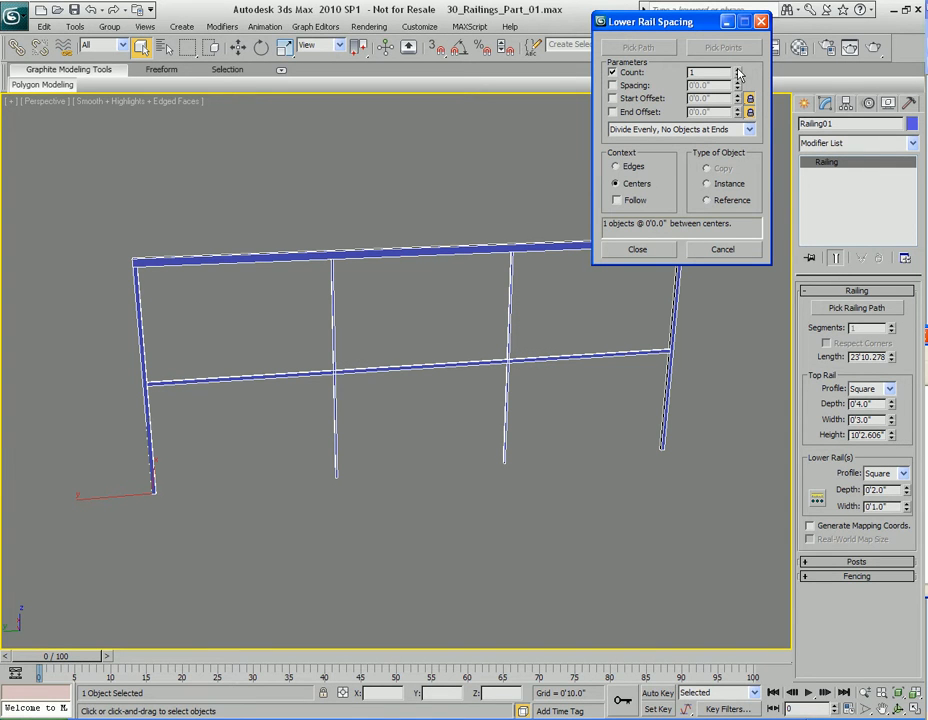
Set the lower rail distribution to Start Offset, Specify Spacing, testing the Count option on and off.
{"action": "left_click", "coordinate": [662, 130]}
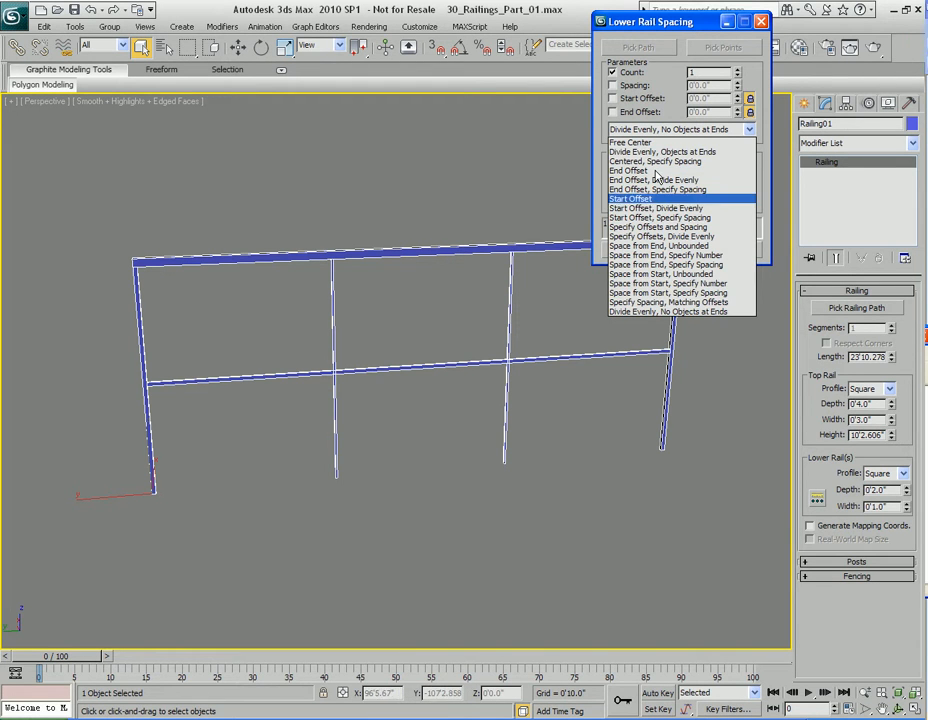
{"action": "left_click", "coordinate": [684, 218]}
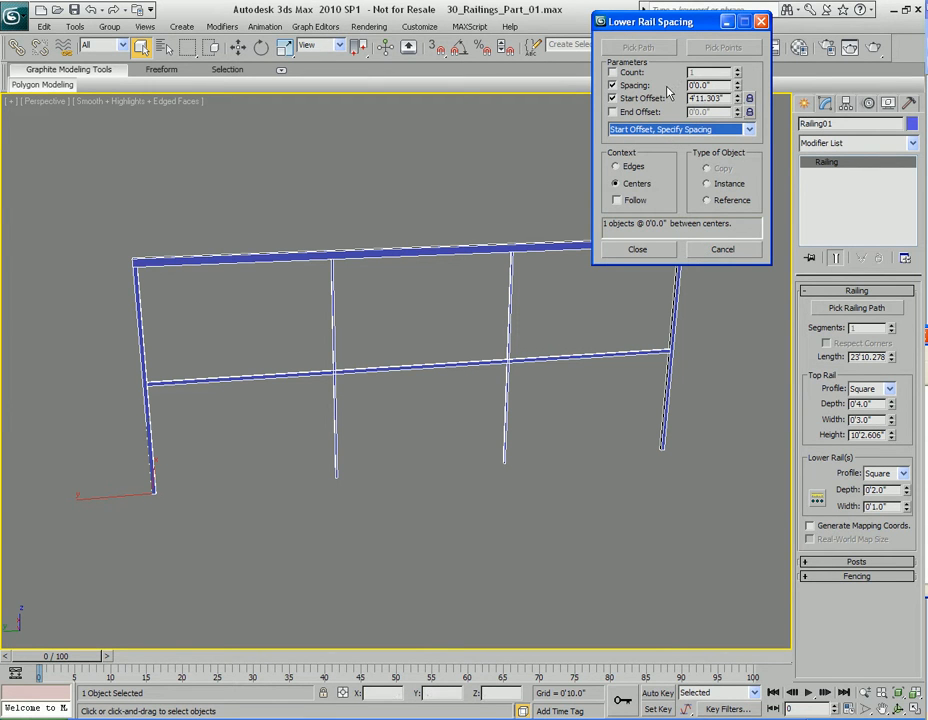
{"action": "left_click", "coordinate": [631, 74]}
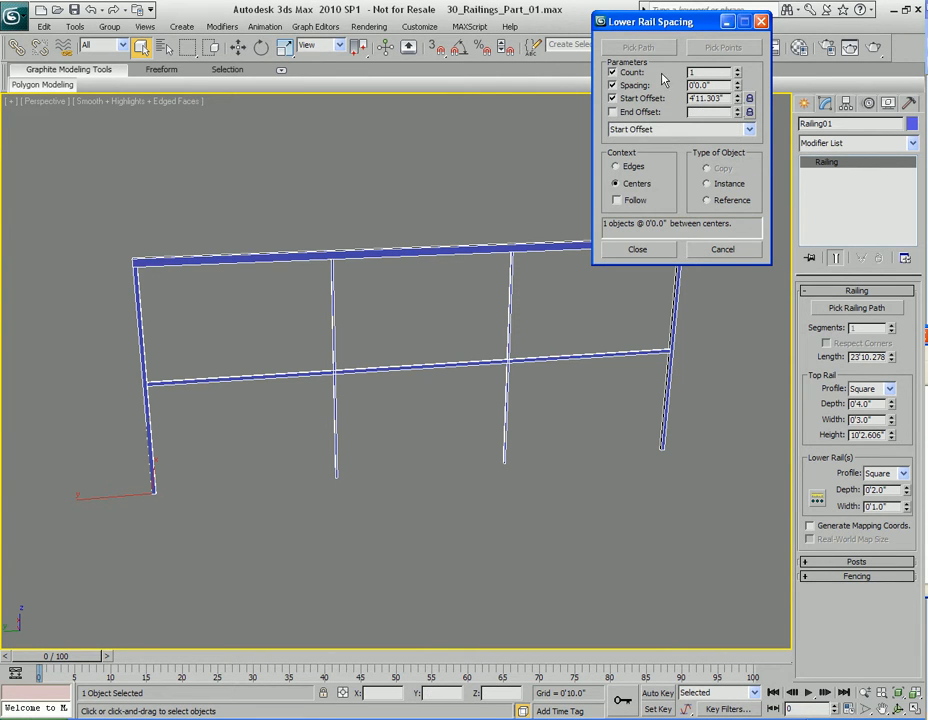
{"action": "left_click", "coordinate": [613, 72]}
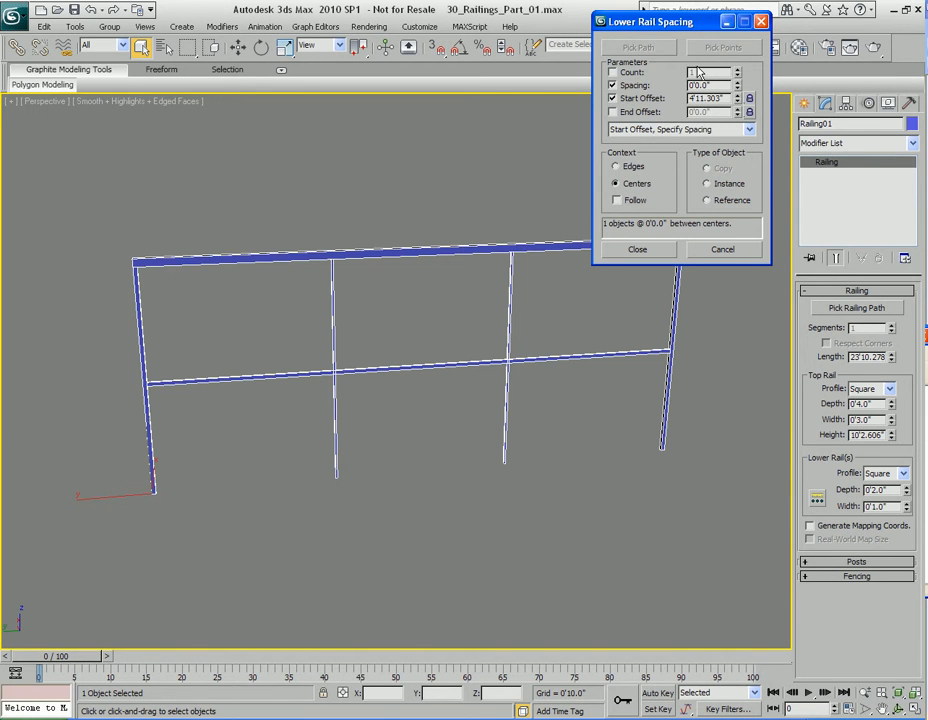
{"action": "left_click", "coordinate": [629, 74]}
{"action": "left_click", "coordinate": [628, 73]}
Set the lower rail's start offset to about 4'11.9" and accept the spacing settings.
{"action": "left_click_drag", "start_coordinate": [737, 86], "coordinate": [664, 136]}
{"action": "left_click", "coordinate": [664, 132]}
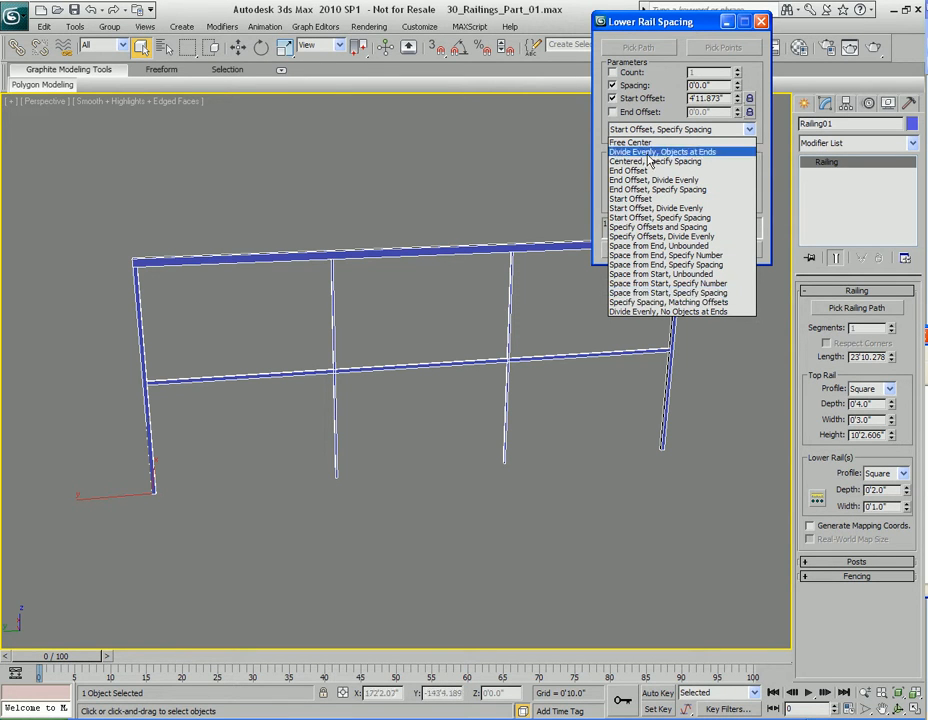
{"action": "left_click", "coordinate": [619, 324]}
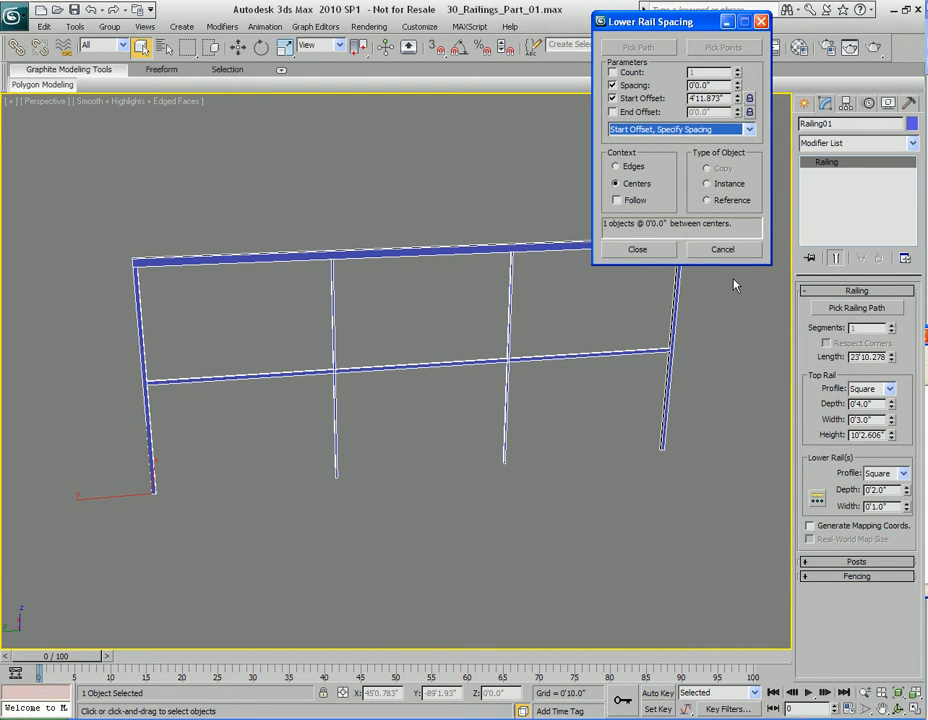
{"action": "left_click", "coordinate": [638, 250]}
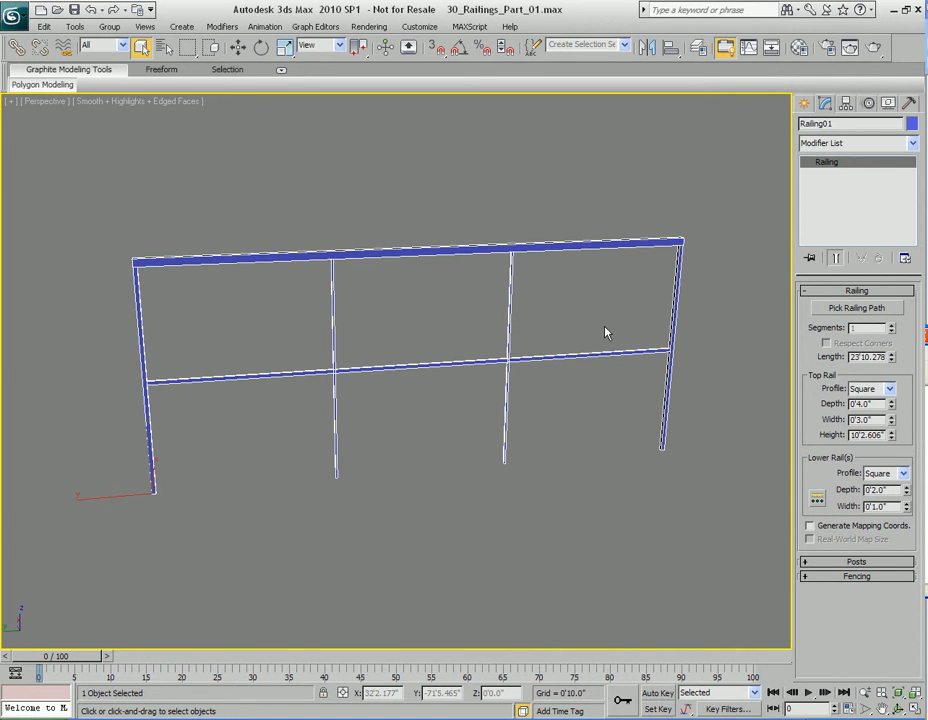
Try the (none) and Round profiles on the railing's posts and return the post profile to Square.
{"action": "left_click", "coordinate": [828, 292]}
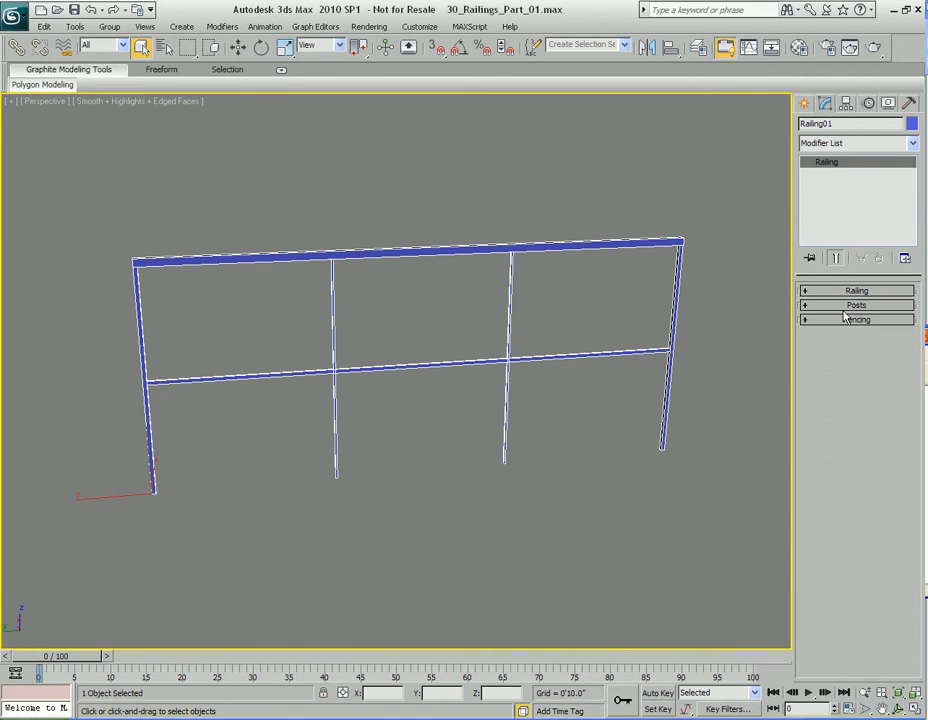
{"action": "left_click", "coordinate": [845, 306]}
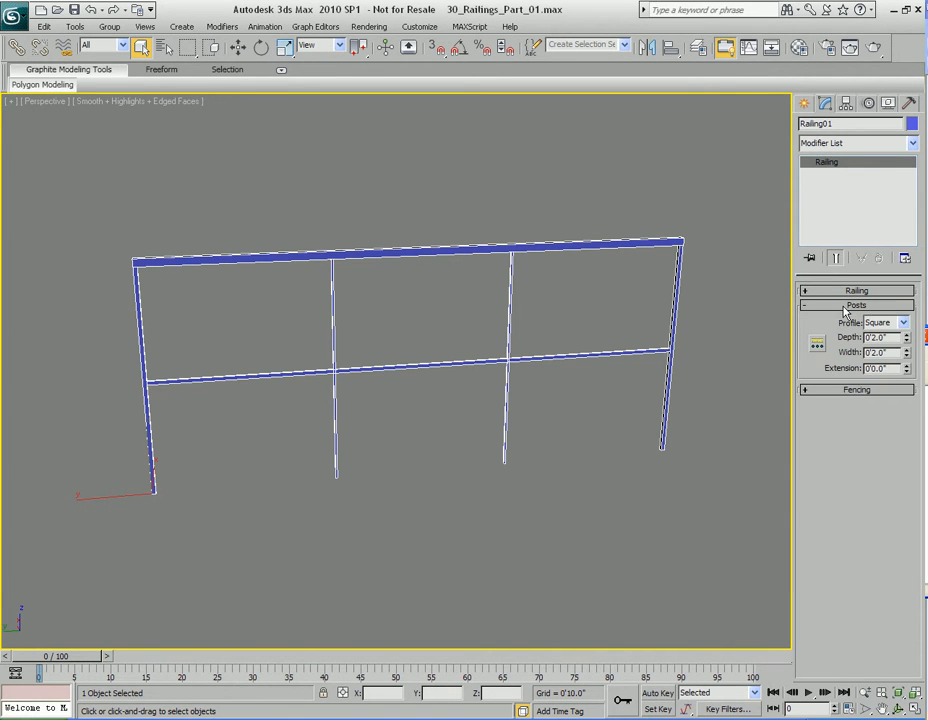
{"action": "left_click", "coordinate": [903, 323]}
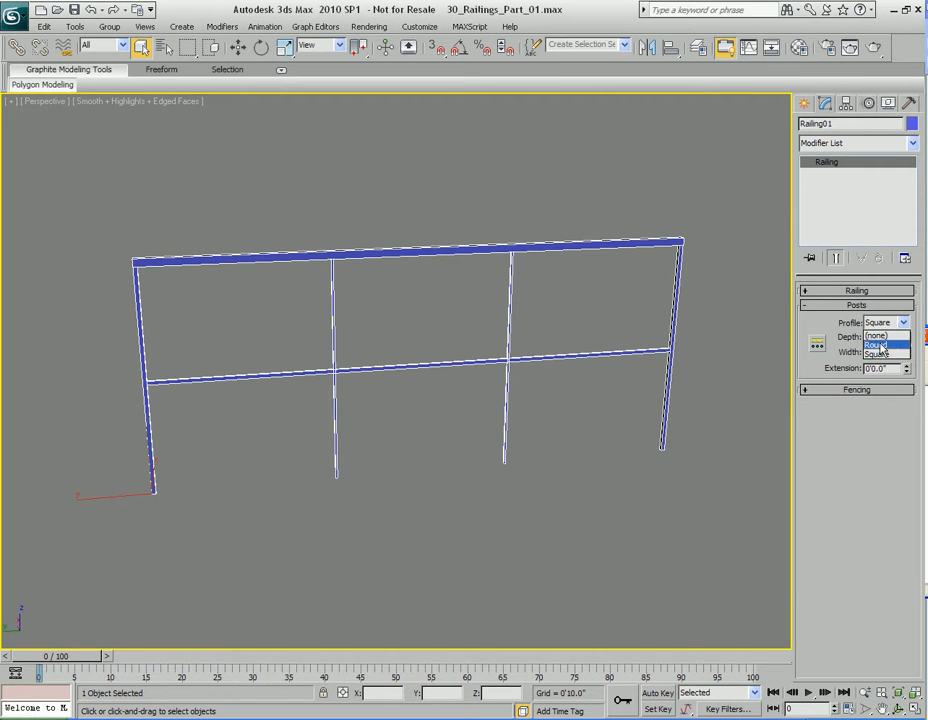
{"action": "left_click", "coordinate": [876, 335]}
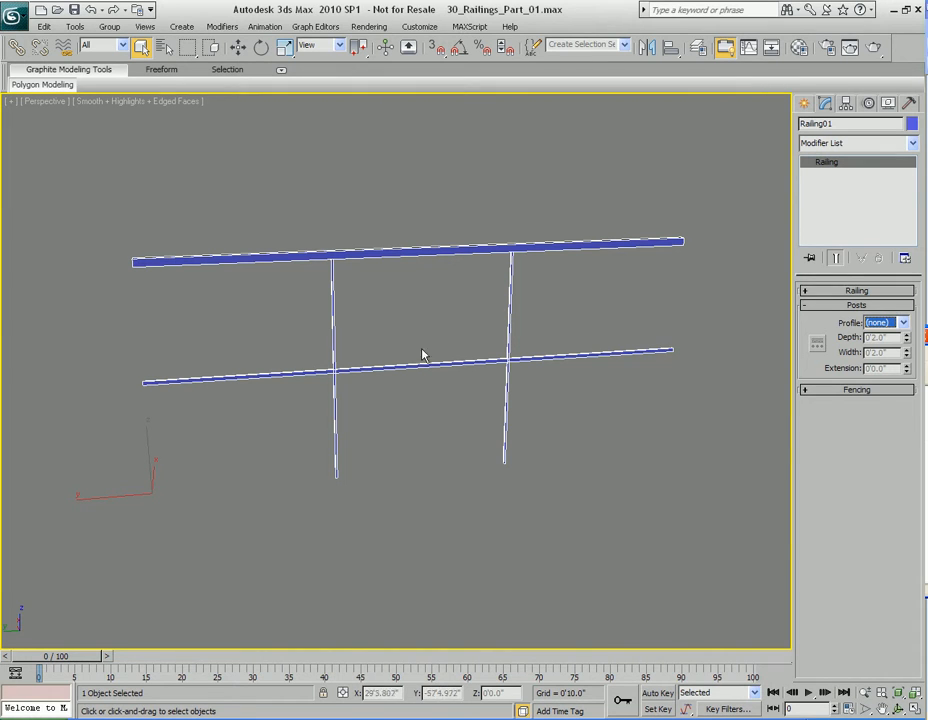
{"action": "left_click", "coordinate": [885, 324]}
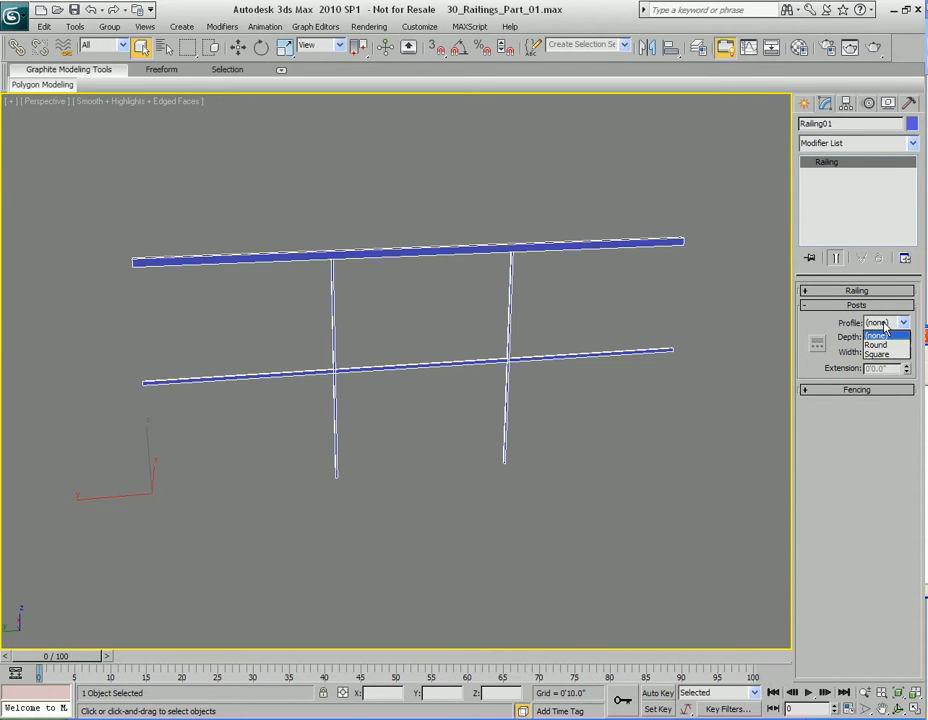
{"action": "left_click", "coordinate": [876, 345]}
{"action": "left_click", "coordinate": [885, 323]}
{"action": "left_click", "coordinate": [877, 354]}
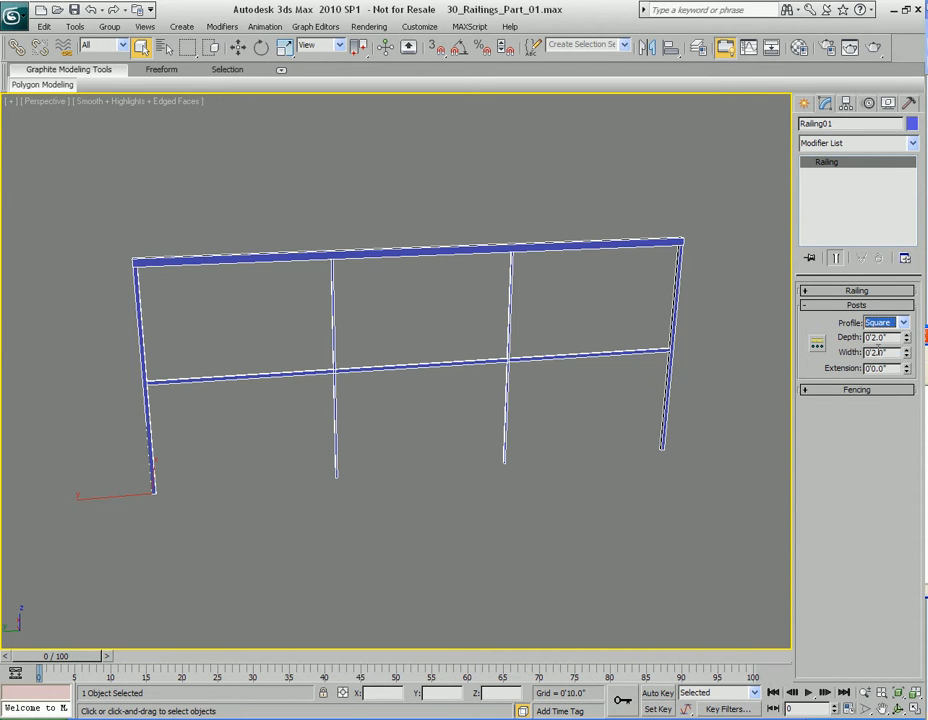
Try larger post depth, width and extension values, reverting each change.
{"action": "left_click_drag", "start_coordinate": [906, 337], "coordinate": [876, 233]}
{"action": "key", "text": "ctrl+z"}
{"action": "left_click_drag", "start_coordinate": [908, 354], "coordinate": [880, 292]}
{"action": "right_click", "coordinate": [880, 292]}
{"action": "left_click_drag", "start_coordinate": [907, 369], "coordinate": [888, 171]}
{"action": "left_click_drag", "start_coordinate": [872, 279], "coordinate": [844, 430]}
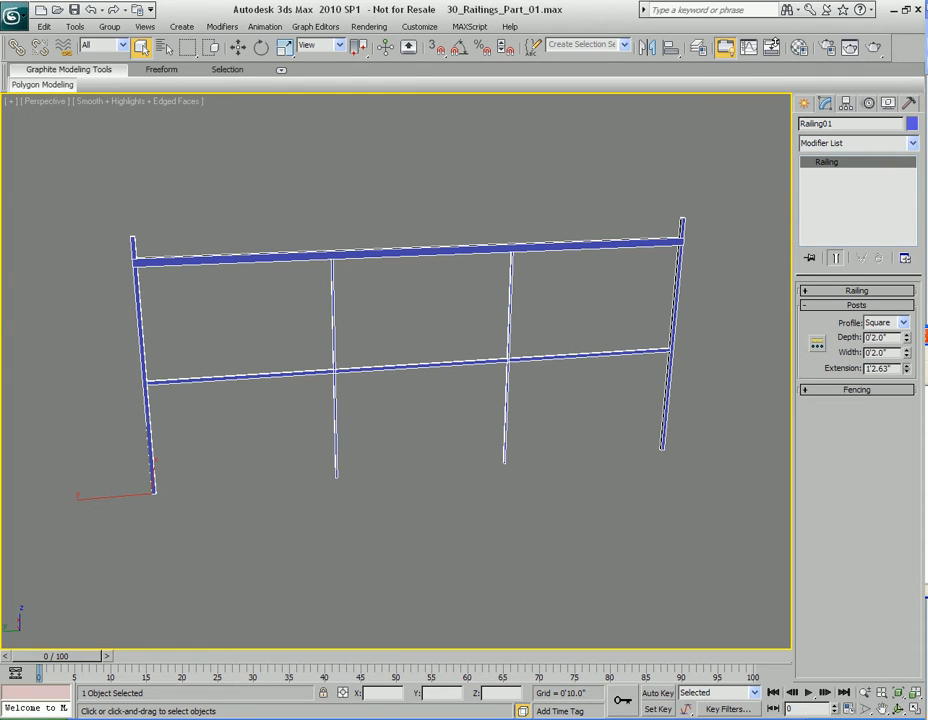
{"action": "left_click_drag", "start_coordinate": [778, 92], "coordinate": [718, 223]}
{"action": "key", "text": "ctrl+z"}
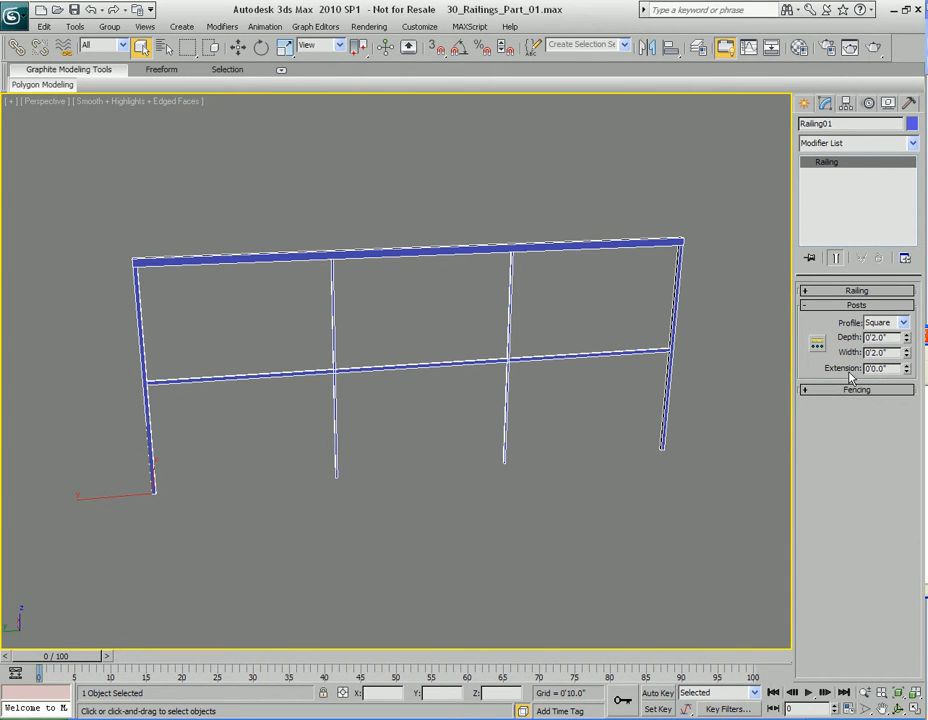
Try a count of 8 in the post spacing settings and cancel the change.
{"action": "left_click", "coordinate": [817, 346]}
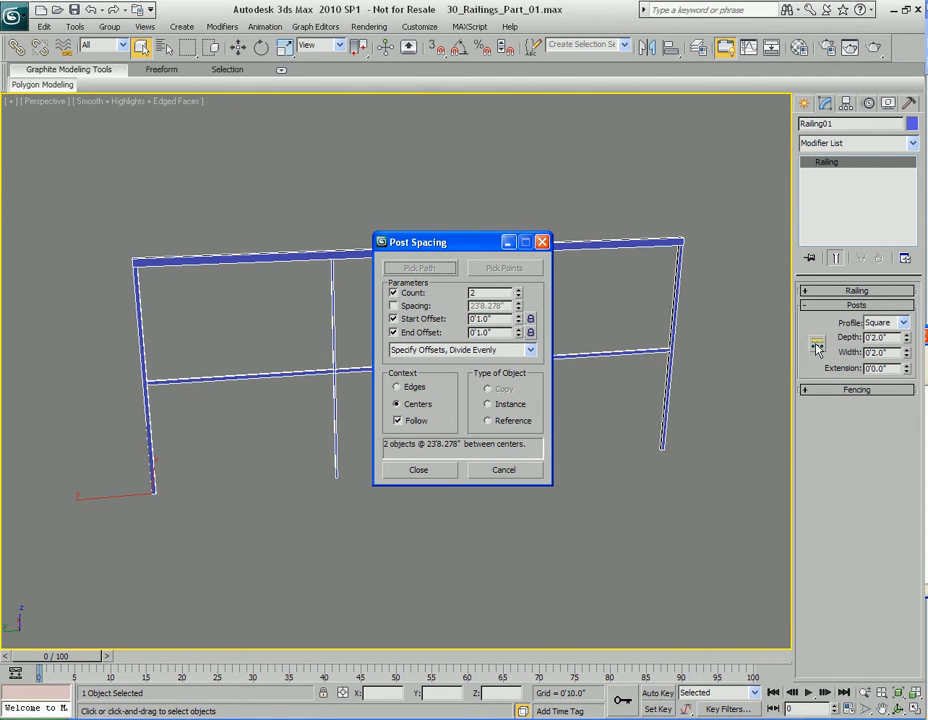
{"action": "left_click_drag", "start_coordinate": [441, 247], "coordinate": [761, 99]}
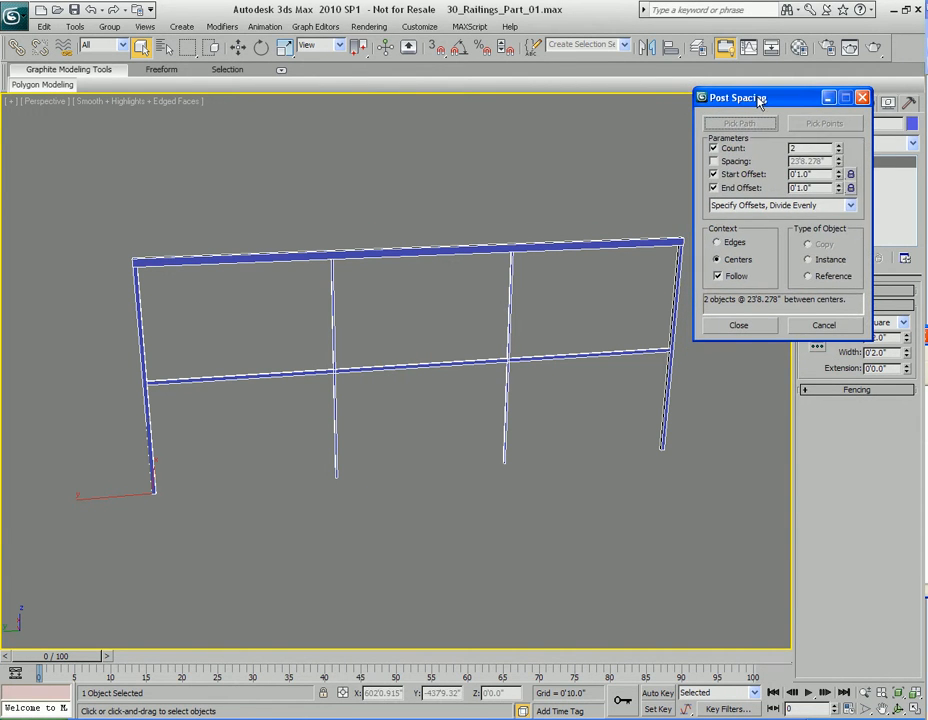
{"action": "left_click_drag", "start_coordinate": [839, 149], "coordinate": [839, 149]}
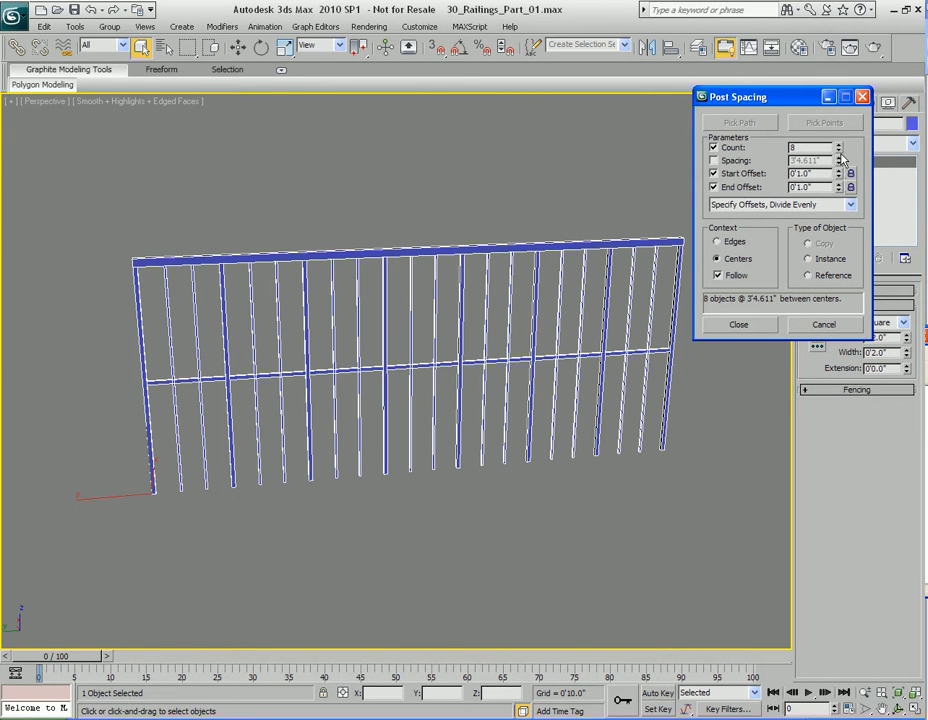
{"action": "left_click", "coordinate": [806, 326]}
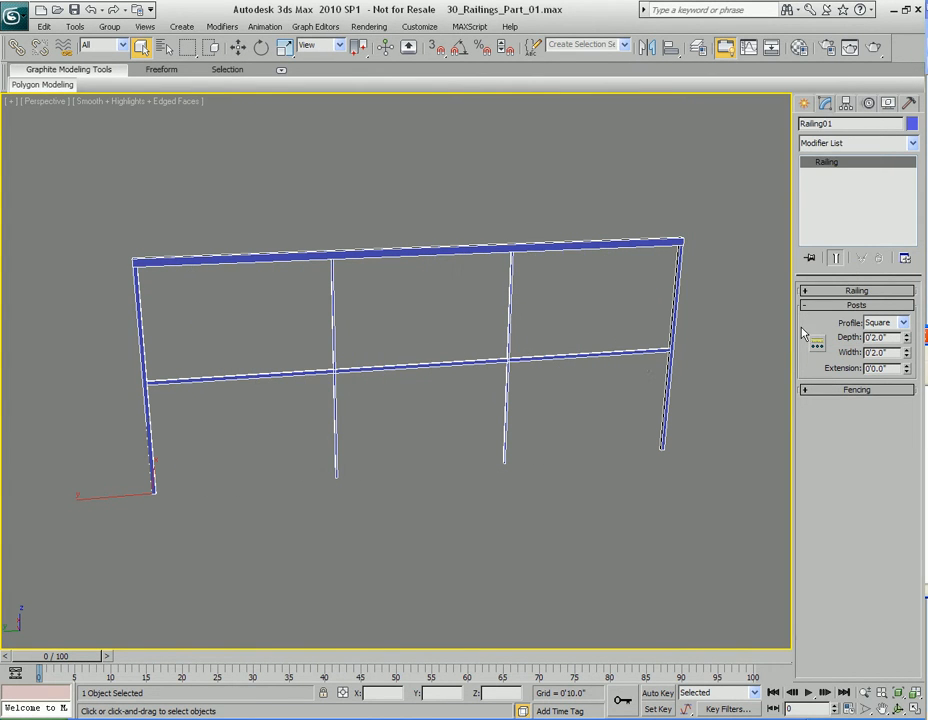
Open the fencing parameters, try the (none) and Solid Fill types, and return the type to Pickets.
{"action": "left_click", "coordinate": [845, 391]}
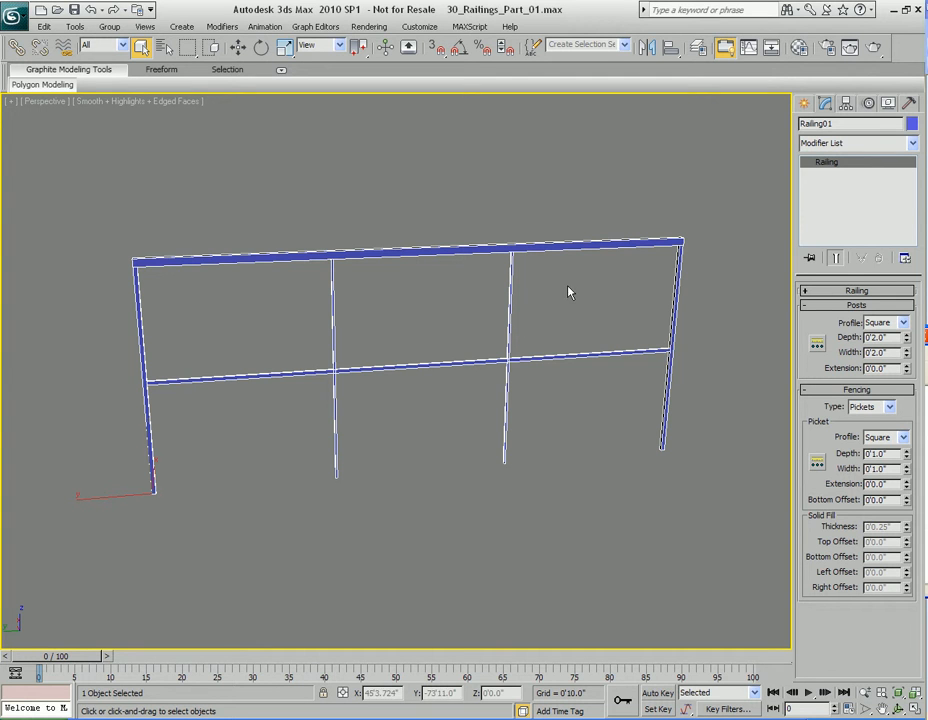
{"action": "left_click", "coordinate": [879, 408]}
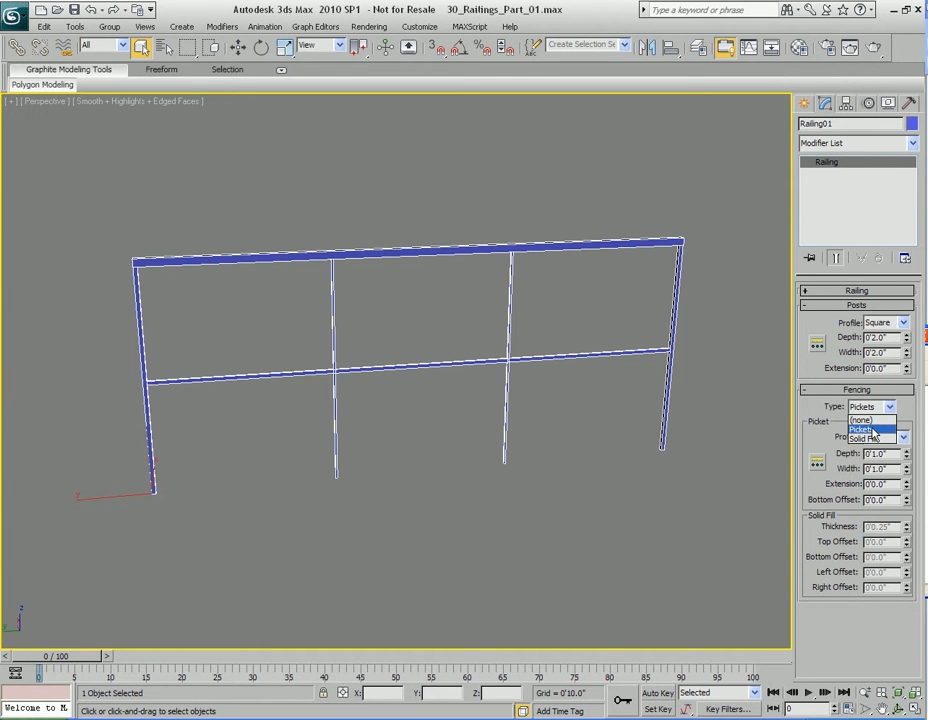
{"action": "left_click", "coordinate": [861, 419]}
{"action": "left_click", "coordinate": [888, 407]}
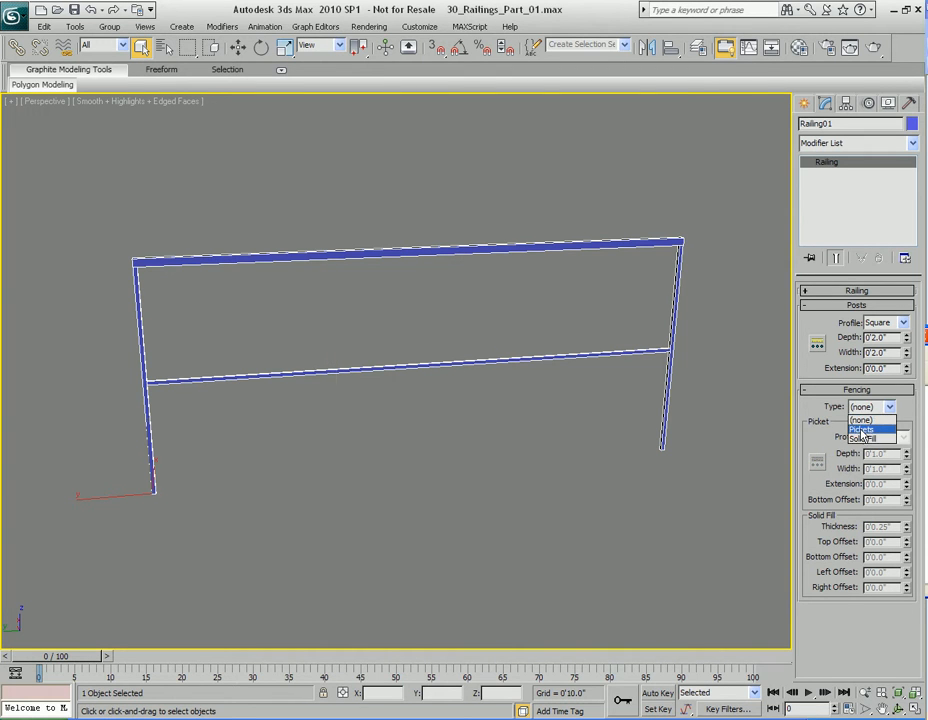
{"action": "left_click", "coordinate": [861, 430]}
{"action": "left_click", "coordinate": [888, 407]}
{"action": "left_click", "coordinate": [862, 439]}
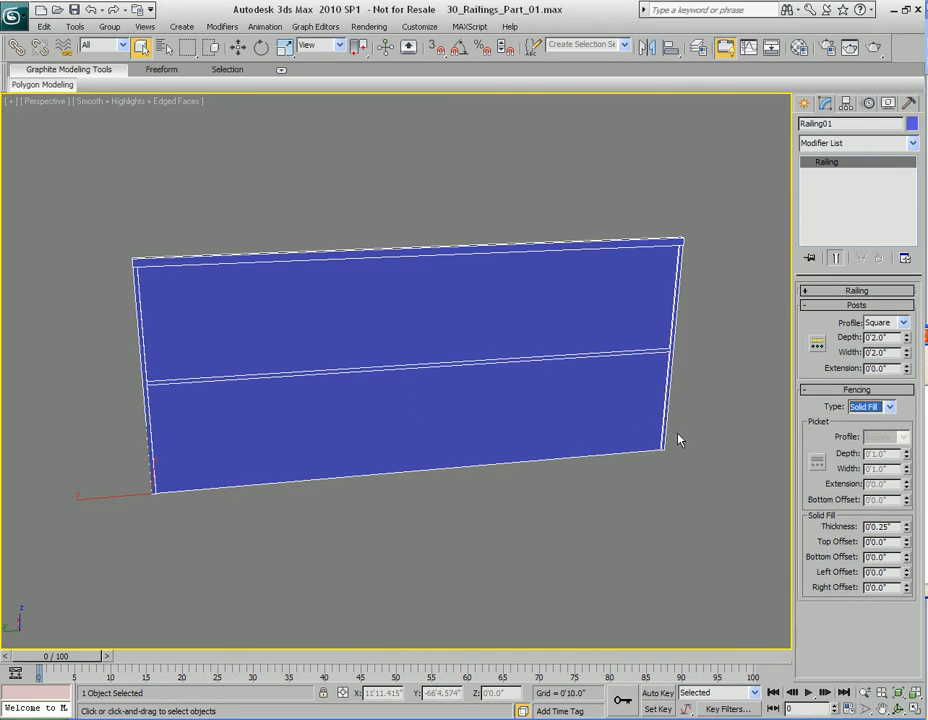
{"action": "left_click", "coordinate": [875, 408]}
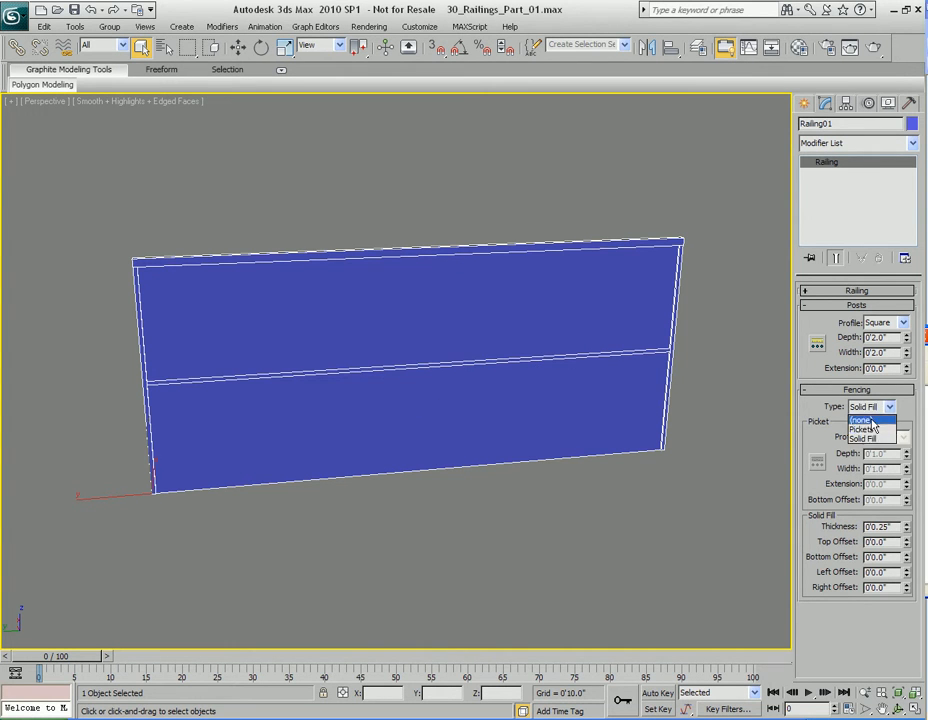
{"action": "left_click", "coordinate": [861, 429]}
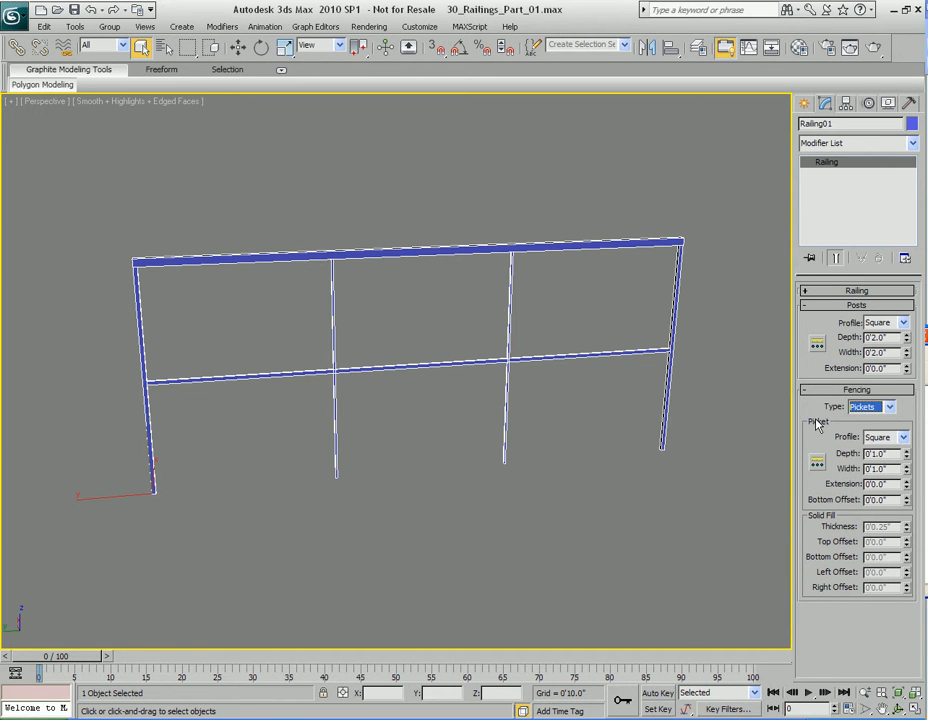
Switch the fencing to Solid Fill to review its thickness and offset parameters, and restore Pickets.
{"action": "left_click", "coordinate": [882, 408]}
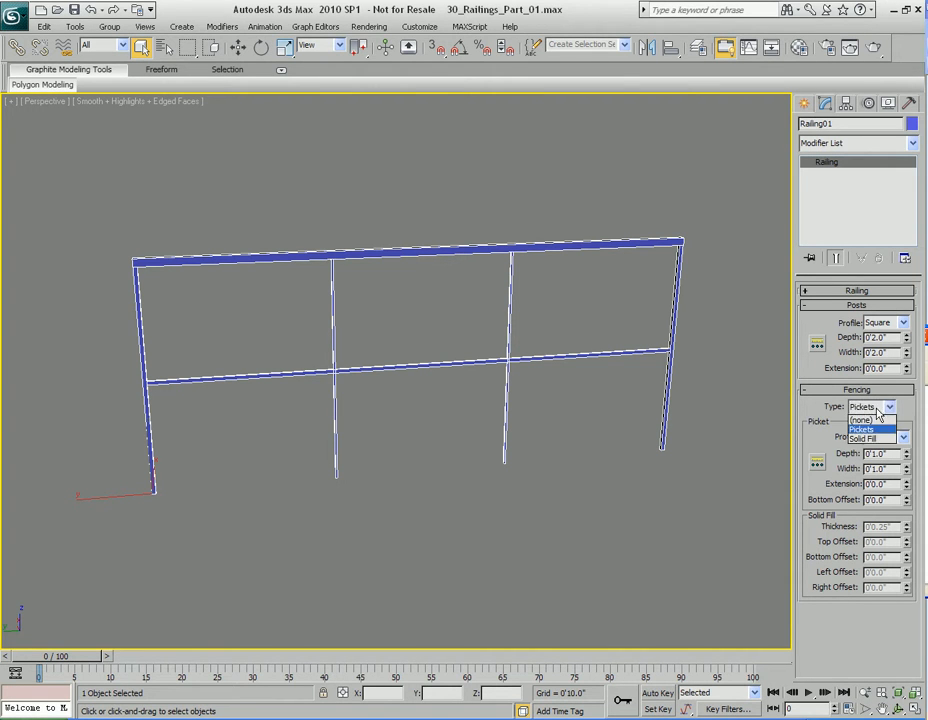
{"action": "left_click", "coordinate": [862, 440]}
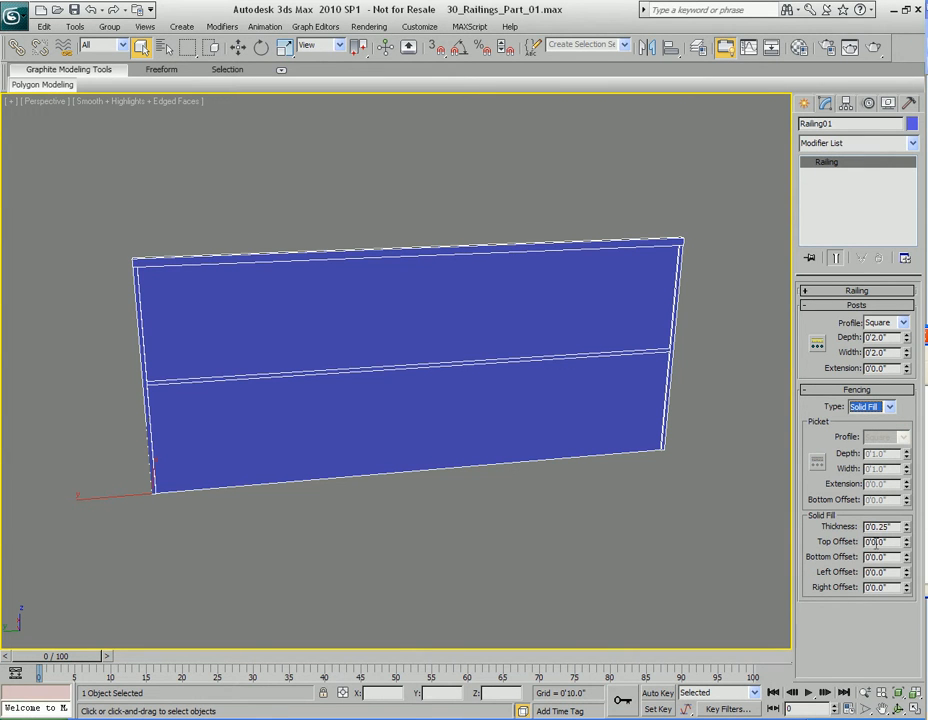
{"action": "left_click", "coordinate": [884, 408]}
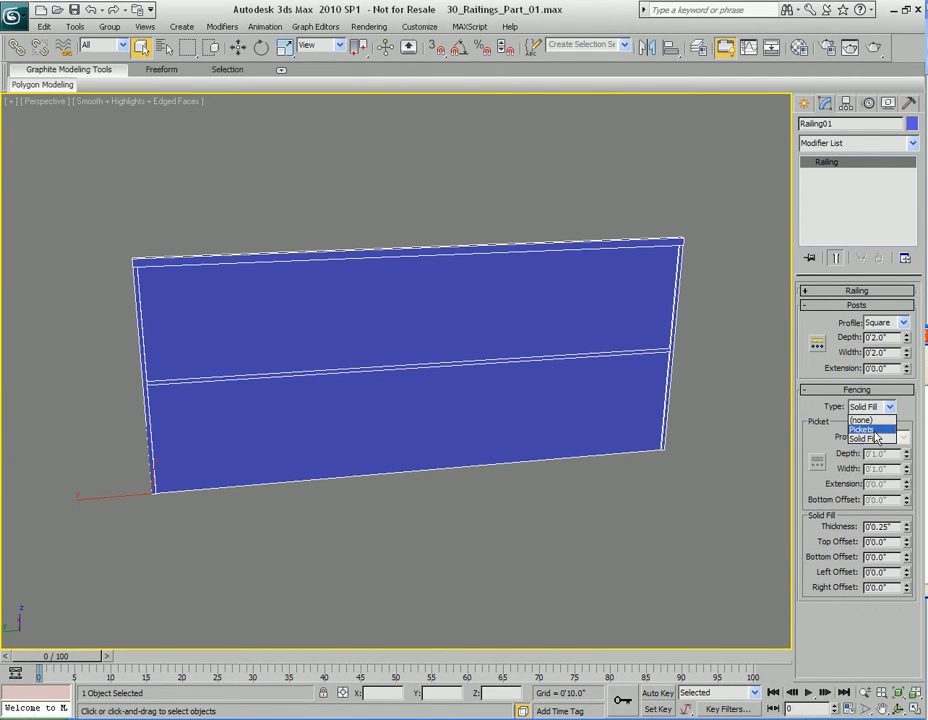
{"action": "left_click", "coordinate": [862, 428]}
Try the Round picket profile and set it back to Square.
{"action": "left_click", "coordinate": [903, 438]}
{"action": "left_click", "coordinate": [875, 450]}
{"action": "left_click", "coordinate": [903, 438]}
{"action": "left_click", "coordinate": [877, 460]}
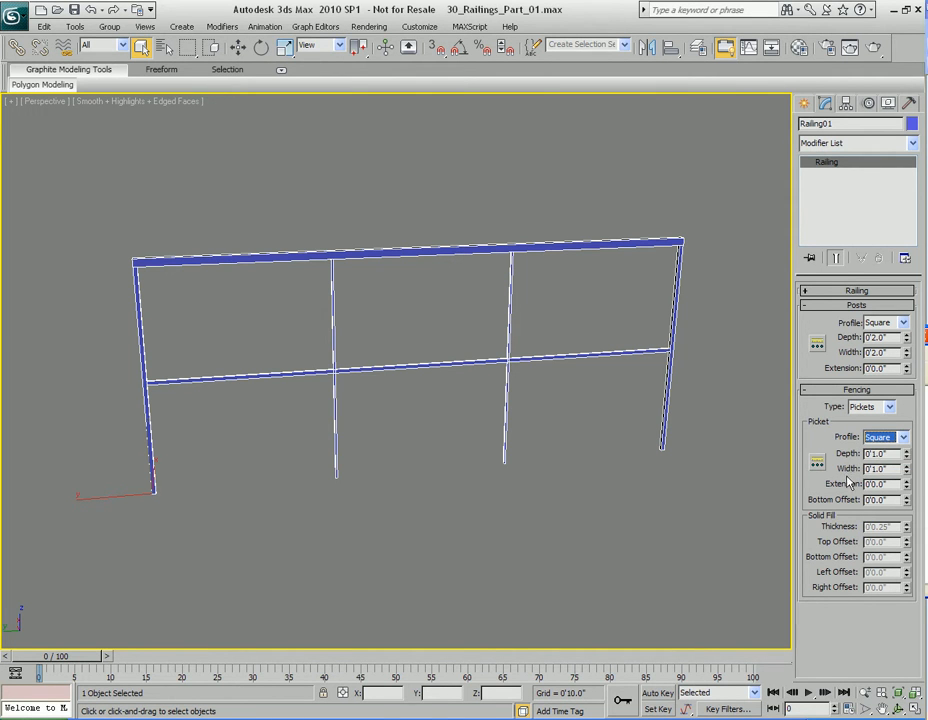
Try a count of 12 in the picket spacing settings and cancel the change.
{"action": "left_click", "coordinate": [817, 462]}
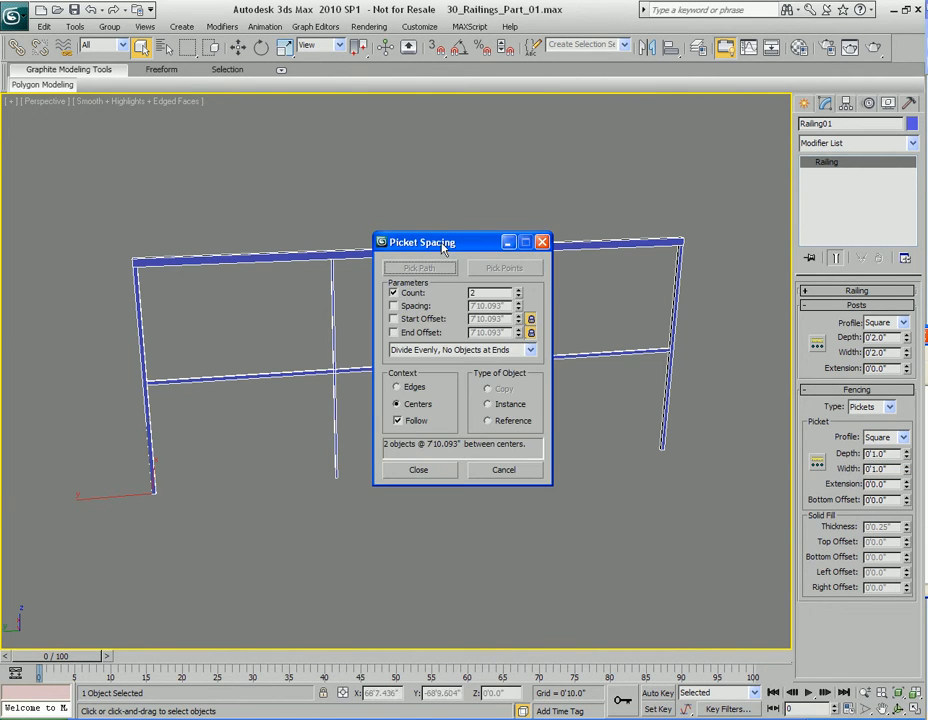
{"action": "left_click_drag", "start_coordinate": [445, 246], "coordinate": [797, 141]}
{"action": "left_click_drag", "start_coordinate": [868, 190], "coordinate": [869, 192]}
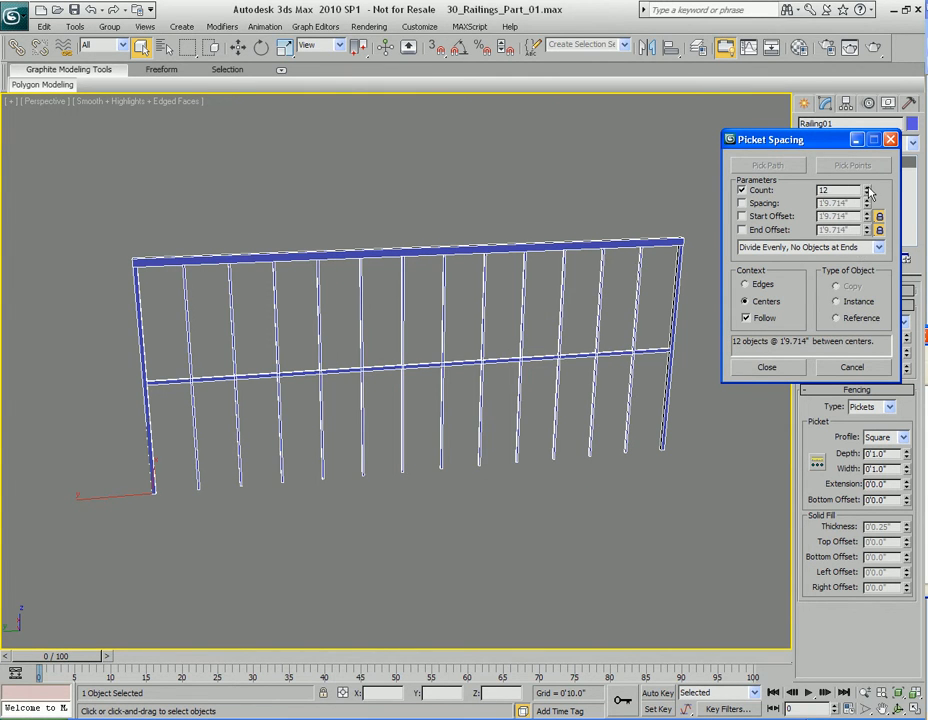
{"action": "left_click", "coordinate": [822, 367]}
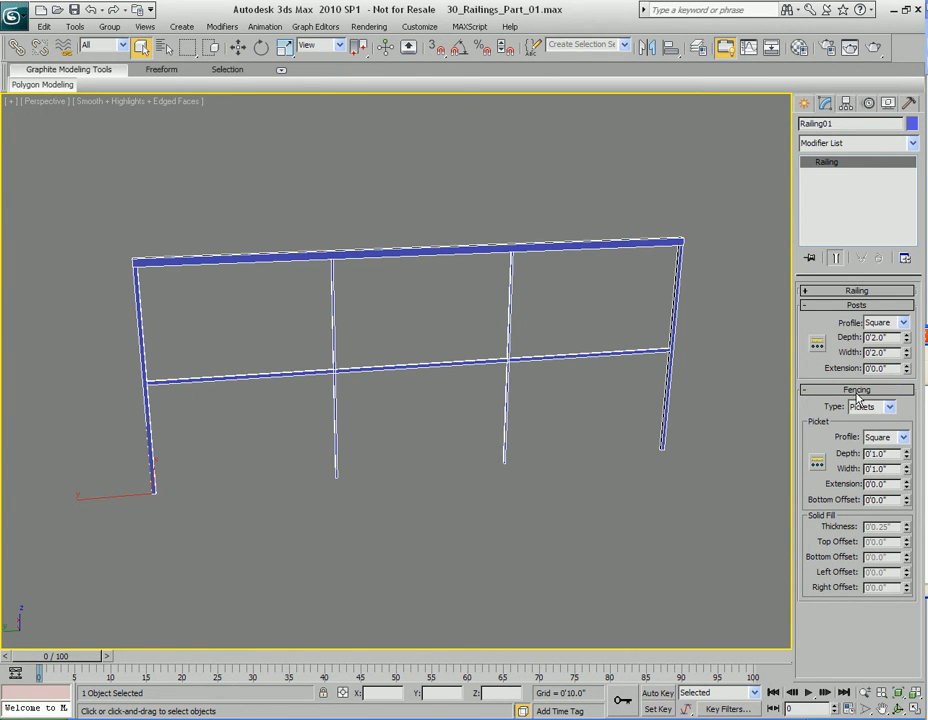
Delete the practice railing beside the building.
{"action": "scroll", "coordinate": [563, 418], "scroll_direction": "down", "scroll_amount": 5}
{"action": "middle_click_drag", "start_coordinate": [524, 410], "coordinate": [634, 340]}
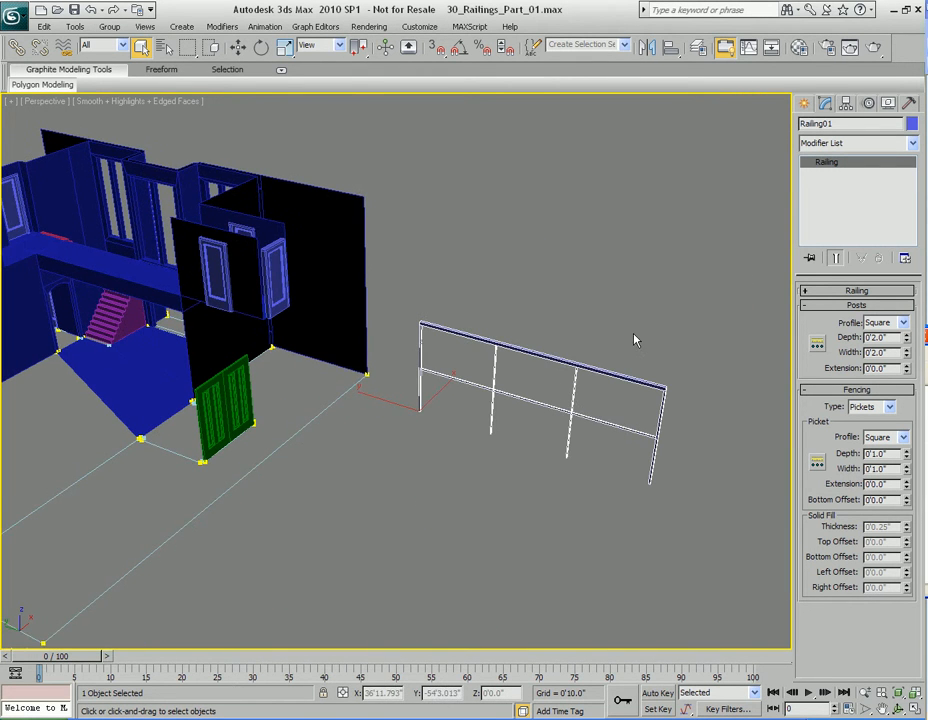
{"action": "key", "text": "Delete"}
Examine the upper-floor walkway, its open edge and both staircase flights inside the building.
{"action": "middle_click_drag", "start_coordinate": [228, 286], "coordinate": [650, 489]}
{"action": "scroll", "coordinate": [626, 489], "scroll_direction": "up", "scroll_amount": 5}
{"action": "middle_click_drag", "start_coordinate": [650, 489], "coordinate": [346, 387]}
{"action": "scroll", "coordinate": [346, 387], "scroll_direction": "up", "scroll_amount": 3}
{"action": "middle_click_drag", "start_coordinate": [292, 404], "coordinate": [400, 371]}
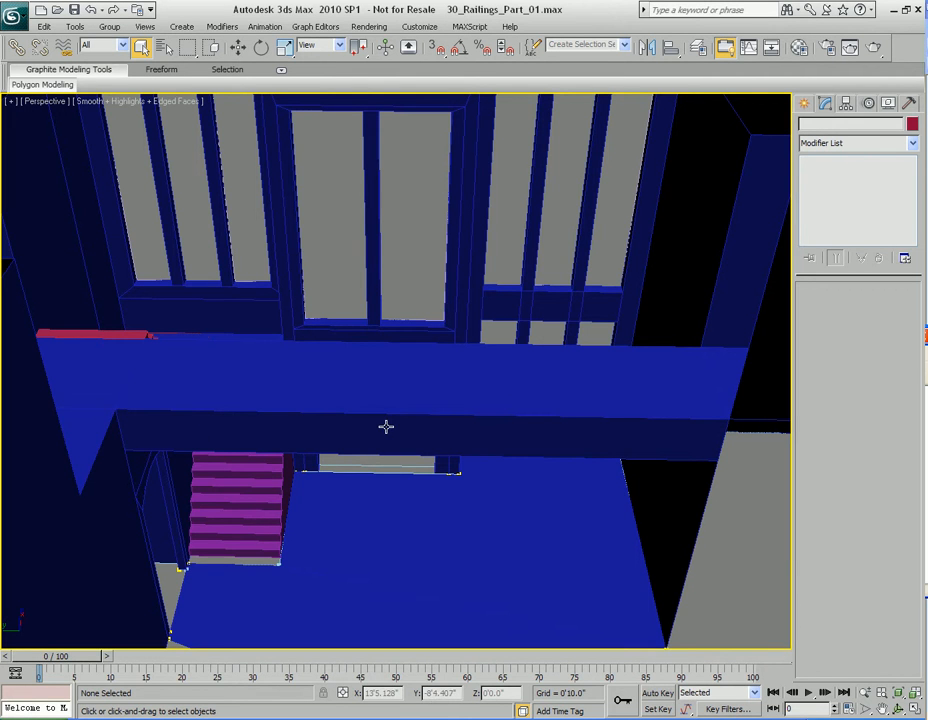
{"action": "middle_click_drag", "start_coordinate": [425, 346], "coordinate": [343, 339], "text": "alt"}
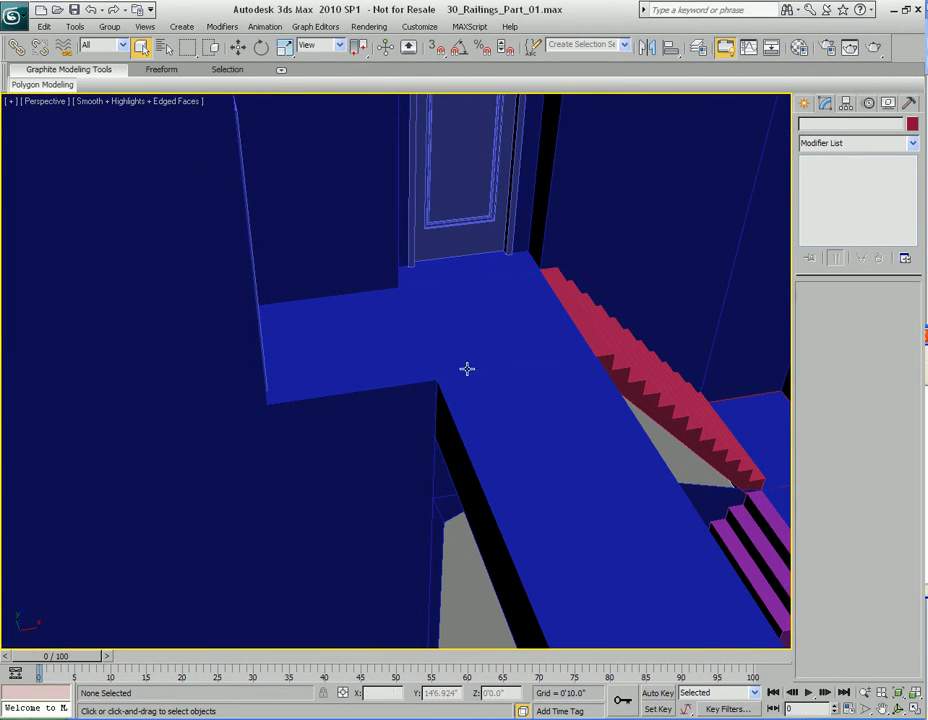
{"action": "middle_click_drag", "start_coordinate": [466, 368], "coordinate": [329, 376]}
{"action": "mouse_move", "coordinate": [406, 383]}
{"action": "middle_mouse_down", "text": "alt"}
{"action": "mouse_move", "coordinate": [373, 393]}
{"action": "mouse_move", "coordinate": [242, 371]}
{"action": "mouse_move", "coordinate": [377, 381]}
{"action": "mouse_move", "coordinate": [385, 402]}
{"action": "mouse_move", "coordinate": [396, 392]}
{"action": "middle_mouse_up", "text": "alt"}
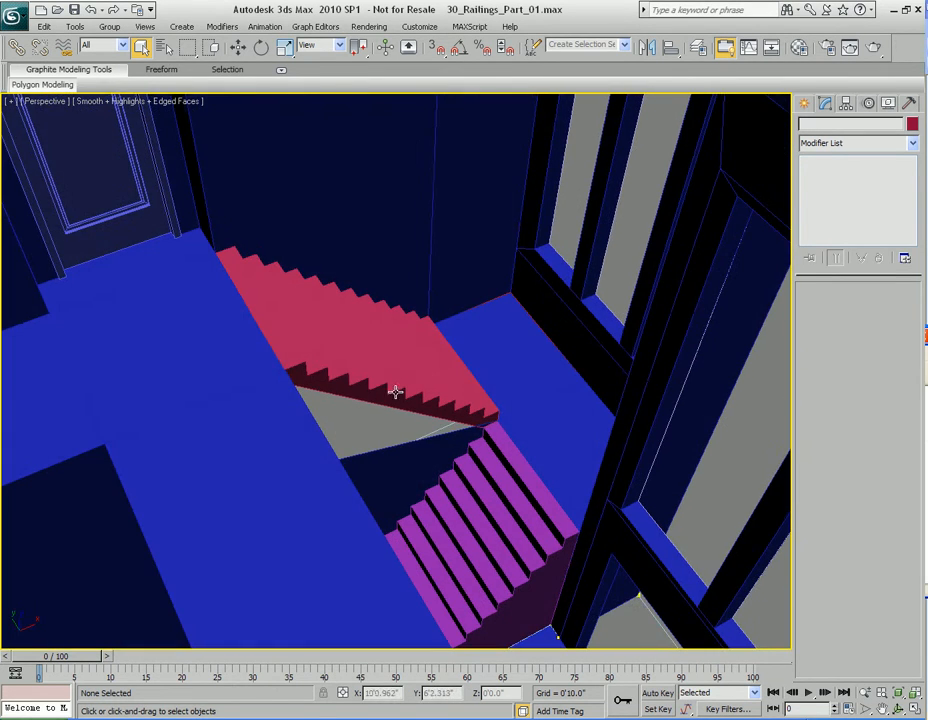
{"action": "middle_click_drag", "start_coordinate": [465, 527], "coordinate": [489, 385], "text": "alt"}
{"action": "middle_click_drag", "start_coordinate": [443, 499], "coordinate": [408, 373], "text": "alt"}
{"action": "scroll", "coordinate": [446, 412], "scroll_direction": "up", "scroll_amount": 3}
{"action": "scroll", "coordinate": [387, 377], "scroll_direction": "down", "scroll_amount": 3}
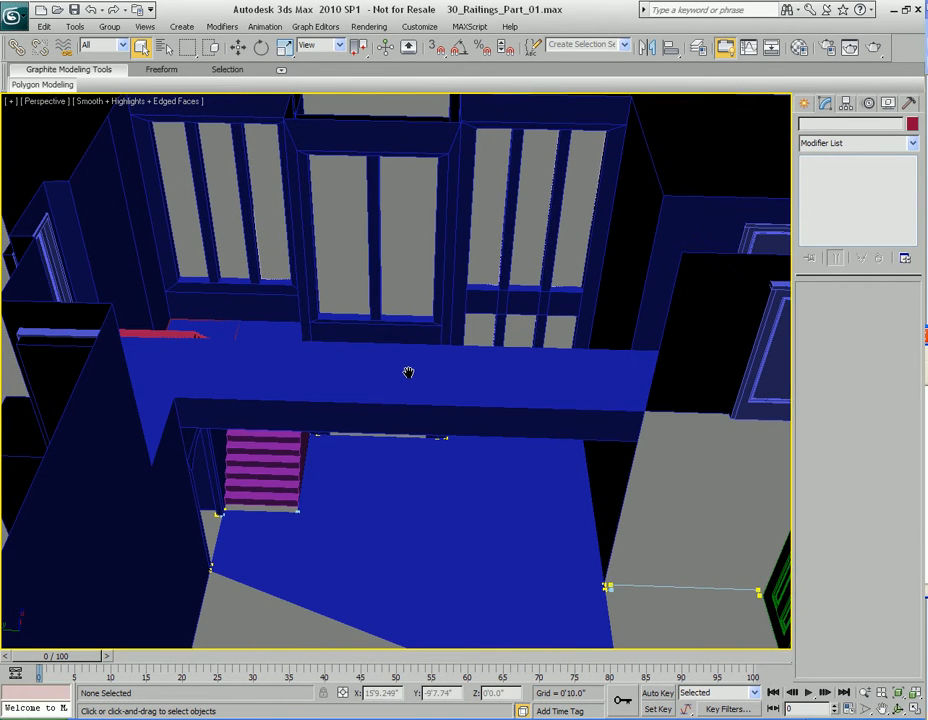
Create a 20'0" railing along the upper walkway's open edge, snapping its ends to the corner vertices, and open its parameters for editing.
{"action": "left_click", "coordinate": [803, 104]}
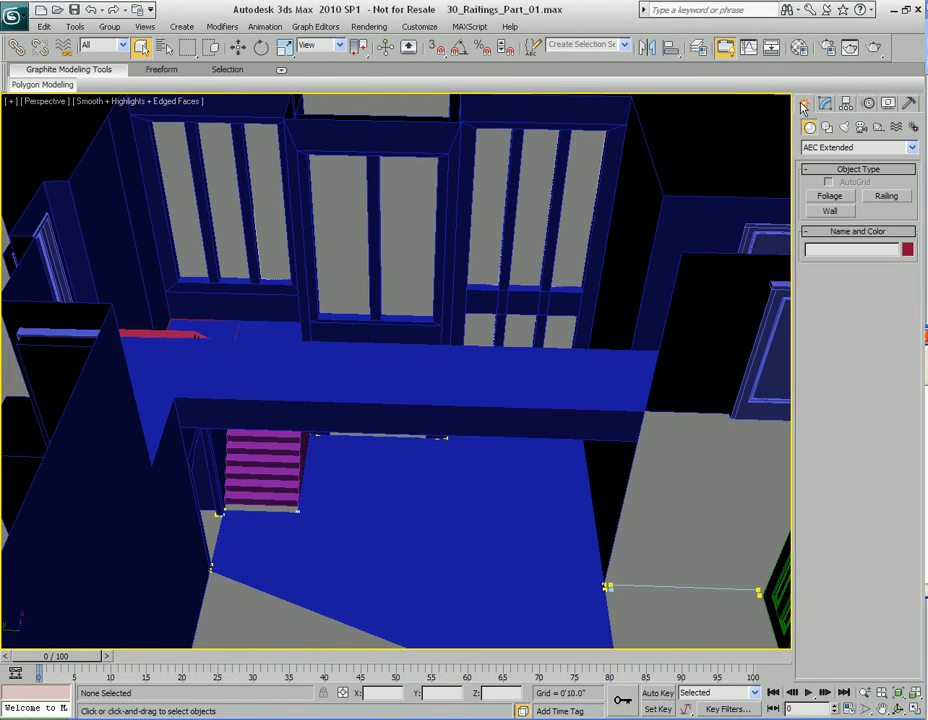
{"action": "left_click", "coordinate": [886, 196]}
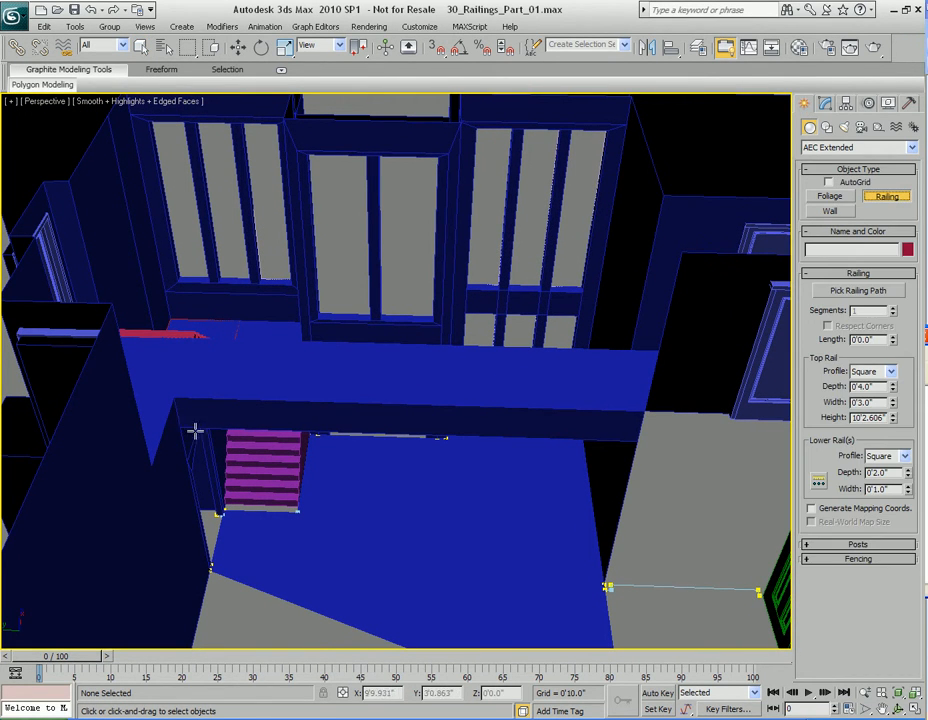
{"action": "key", "text": "s"}
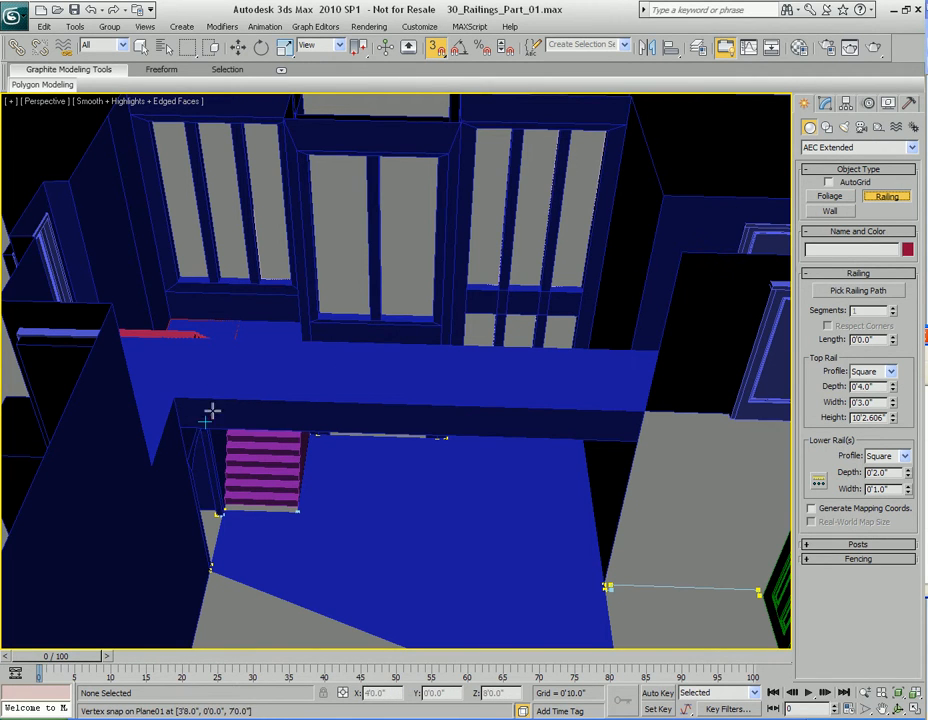
{"action": "left_click_drag", "start_coordinate": [172, 398], "coordinate": [645, 410]}
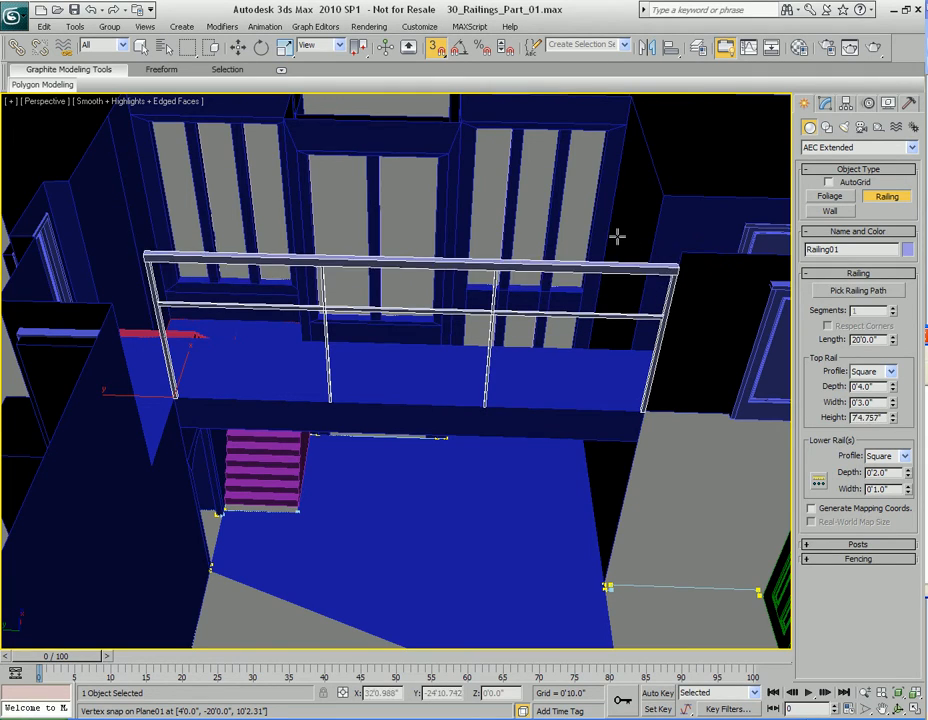
{"action": "left_click", "coordinate": [590, 253]}
{"action": "right_click", "coordinate": [556, 338]}
{"action": "middle_click_drag", "start_coordinate": [556, 338], "coordinate": [492, 342], "text": "alt"}
{"action": "key", "text": "1"}
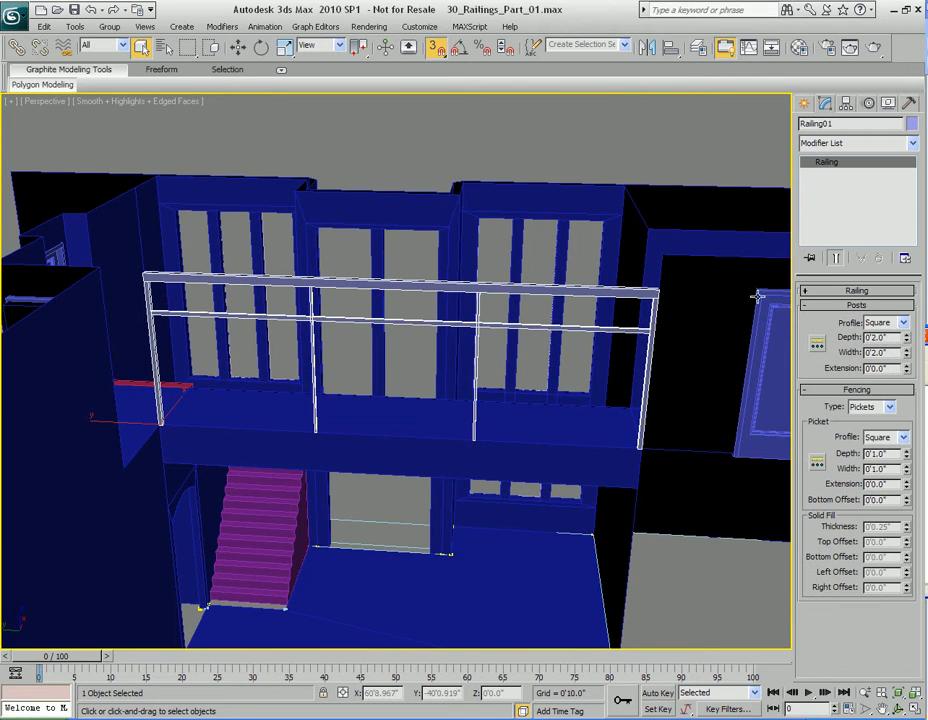
Remove the pickets from the walkway railing by setting its fencing type to none.
{"action": "scroll", "coordinate": [535, 348], "scroll_direction": "up", "scroll_amount": 5}
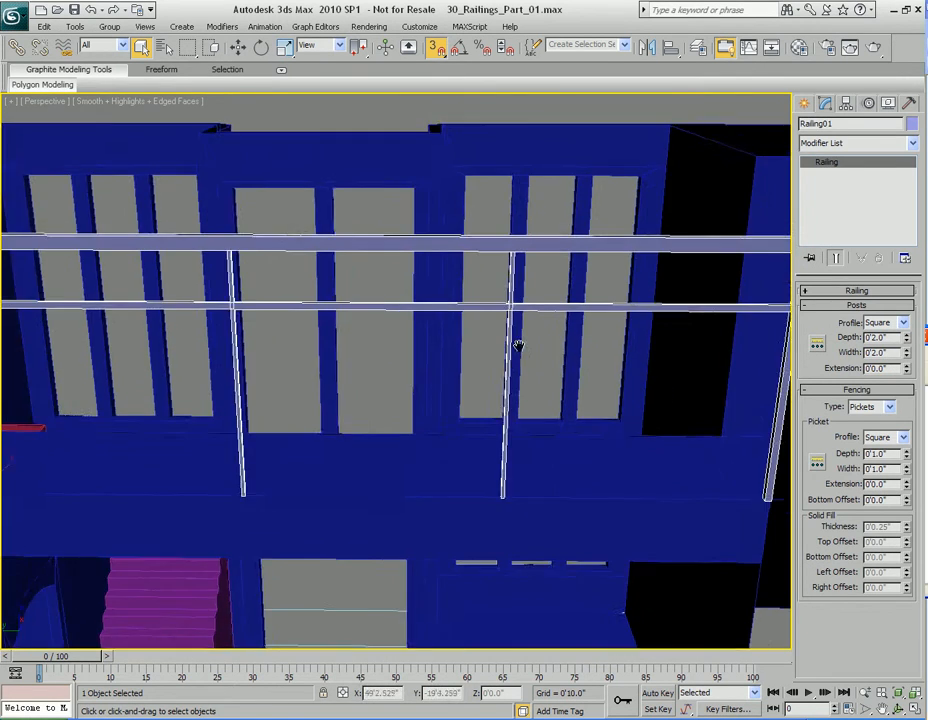
{"action": "mouse_move", "coordinate": [518, 345]}
{"action": "middle_mouse_down", "text": "alt"}
{"action": "mouse_move", "coordinate": [503, 348]}
{"action": "mouse_move", "coordinate": [528, 325]}
{"action": "middle_mouse_up", "text": "alt"}
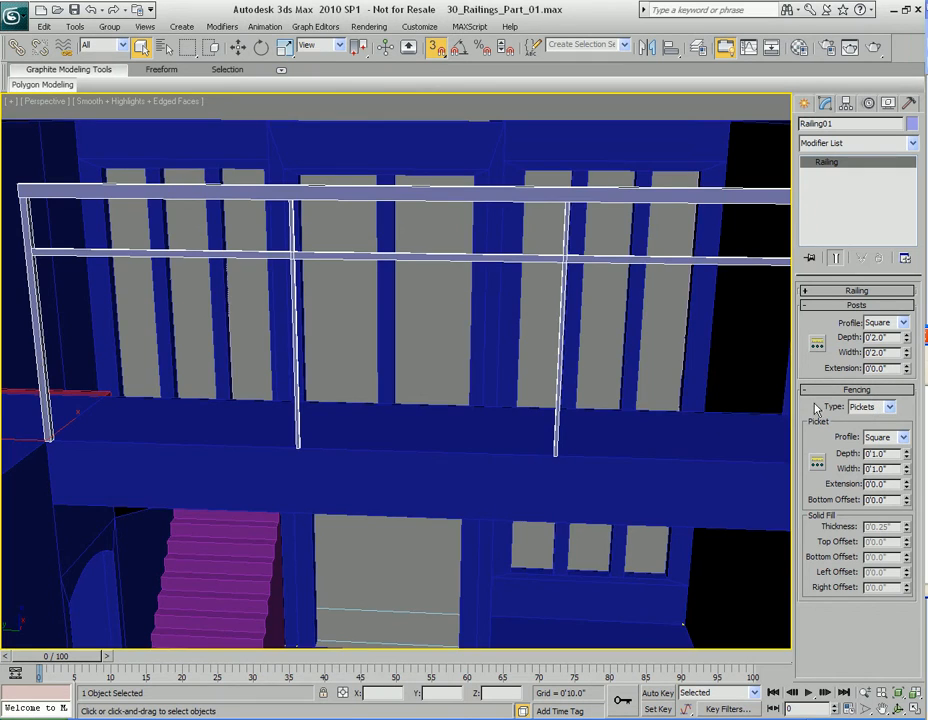
{"action": "scroll", "coordinate": [567, 379], "scroll_direction": "down", "scroll_amount": 5}
{"action": "scroll", "coordinate": [592, 343], "scroll_direction": "up", "scroll_amount": 5}
{"action": "scroll", "coordinate": [555, 333], "scroll_direction": "down", "scroll_amount": 6}
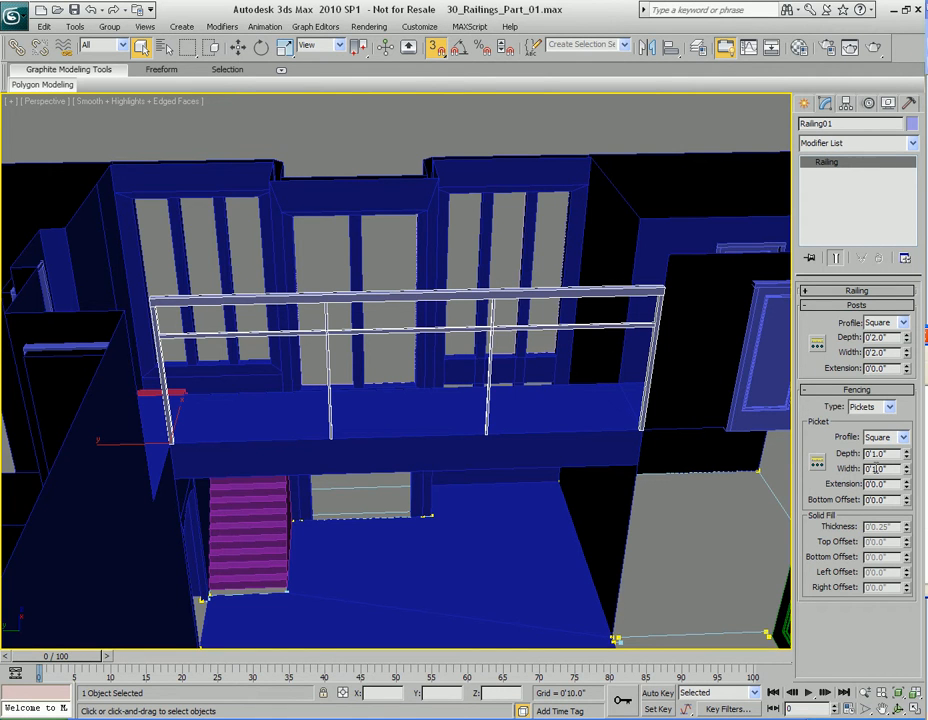
{"action": "left_click", "coordinate": [870, 406]}
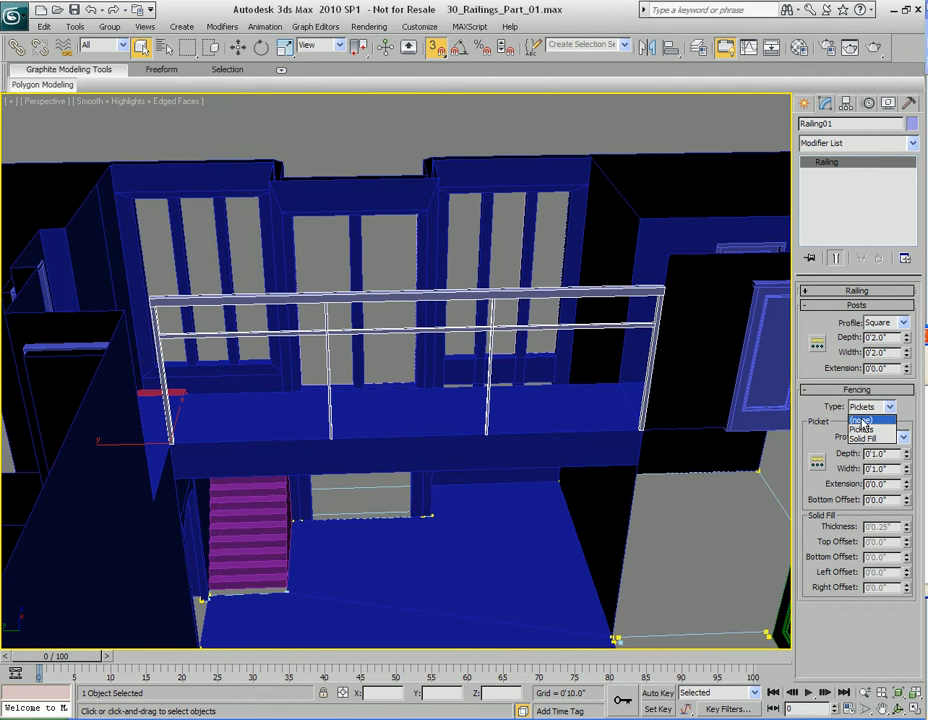
{"action": "left_click", "coordinate": [862, 422]}
{"action": "left_click", "coordinate": [876, 389]}
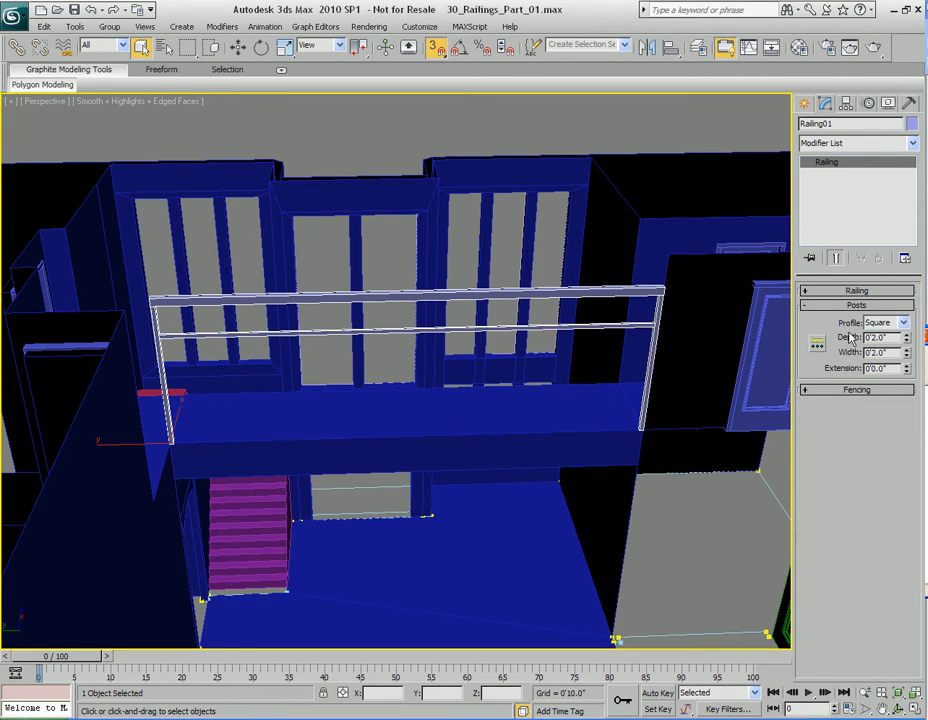
Remove the railing's lower rail by setting its profile to none.
{"action": "left_click", "coordinate": [857, 292]}
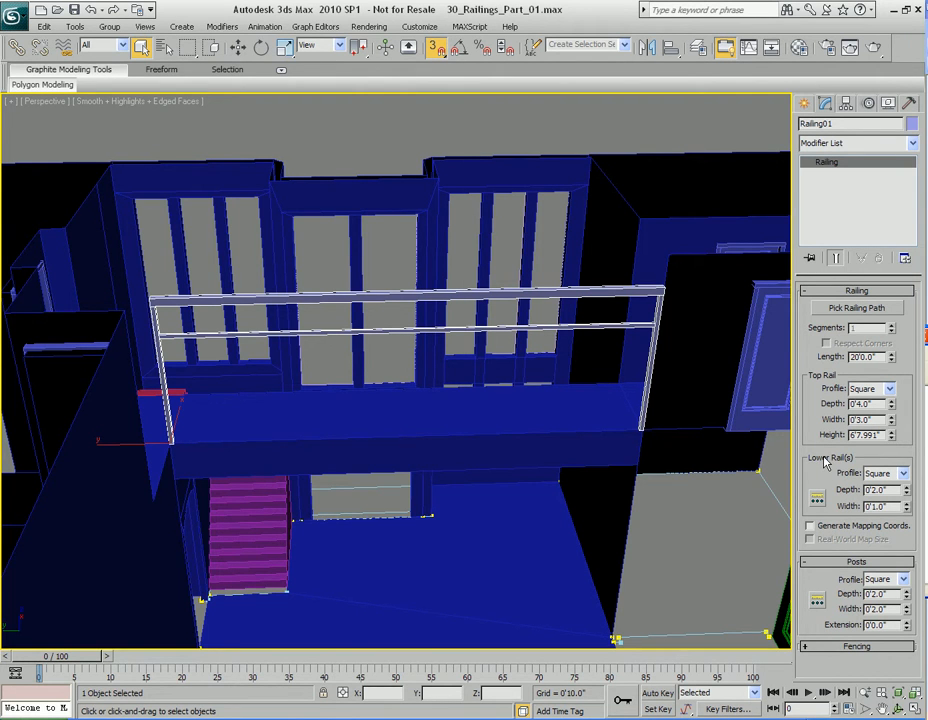
{"action": "left_click", "coordinate": [885, 473]}
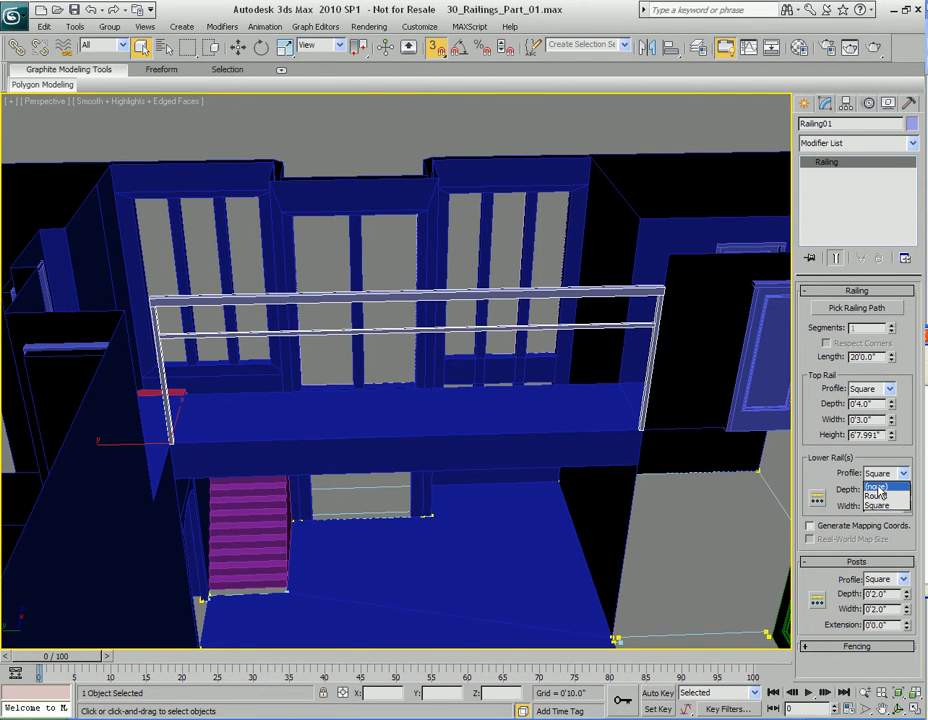
{"action": "left_click", "coordinate": [876, 487]}
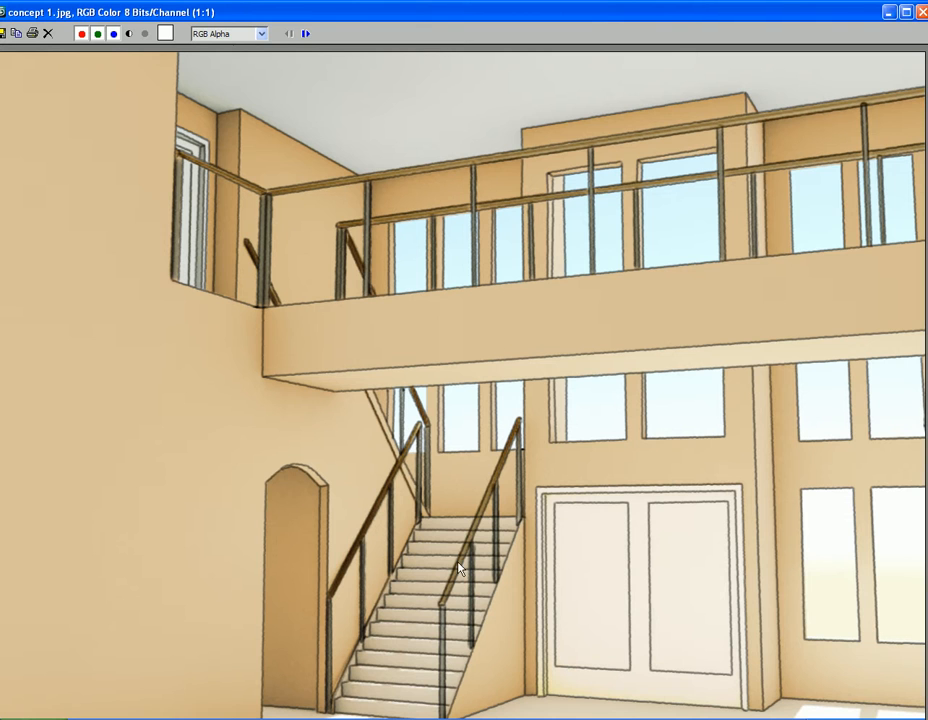
Browse the concept images from concept 1.jpg to concept 9.jpg and go back to concept 2.jpg to examine the railing designs.
{"action": "left_click", "coordinate": [305, 34]}
{"action": "left_click", "coordinate": [305, 34]}
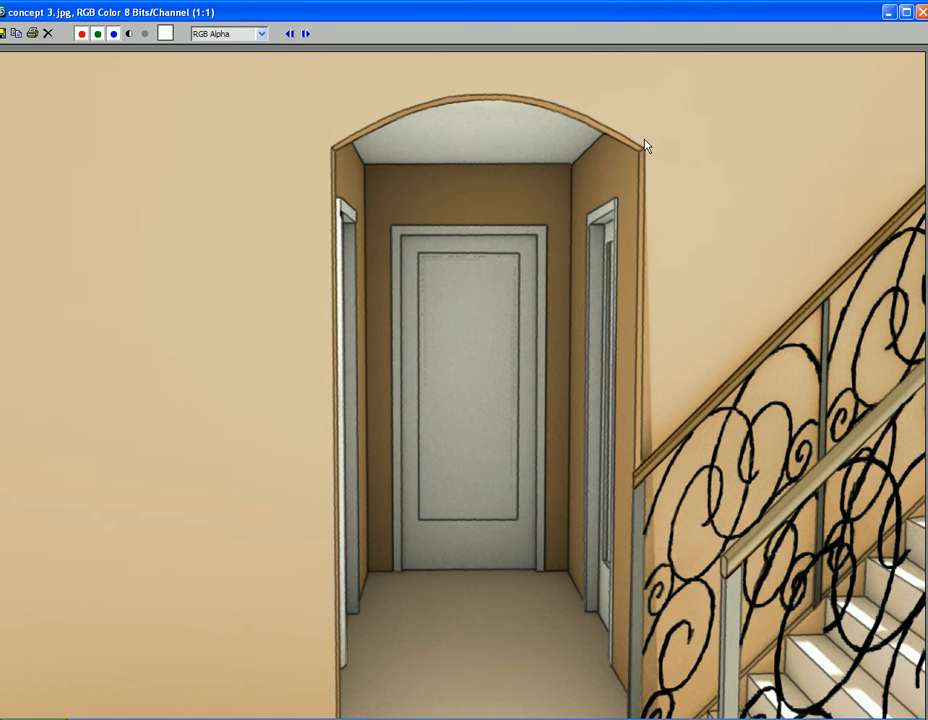
{"action": "left_click", "coordinate": [306, 35]}
{"action": "left_click", "coordinate": [306, 35]}
{"action": "left_click", "coordinate": [306, 35]}
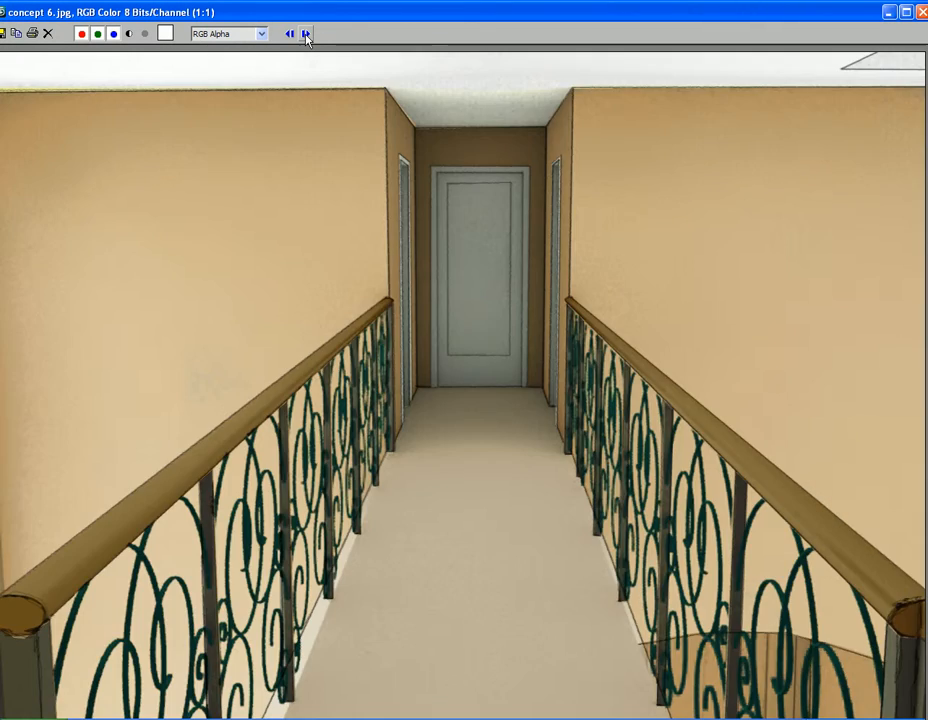
{"action": "left_click", "coordinate": [306, 35]}
{"action": "left_click", "coordinate": [306, 35]}
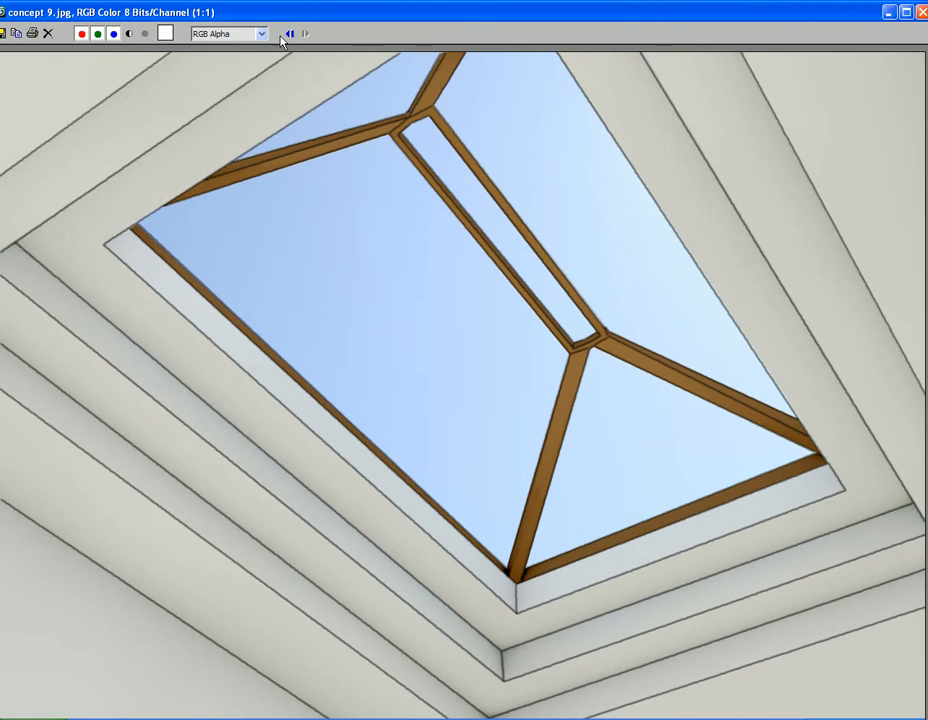
{"action": "left_click", "coordinate": [290, 35]}
{"action": "left_click", "coordinate": [290, 35]}
{"action": "left_click", "coordinate": [290, 35]}
{"action": "left_click", "coordinate": [290, 35]}
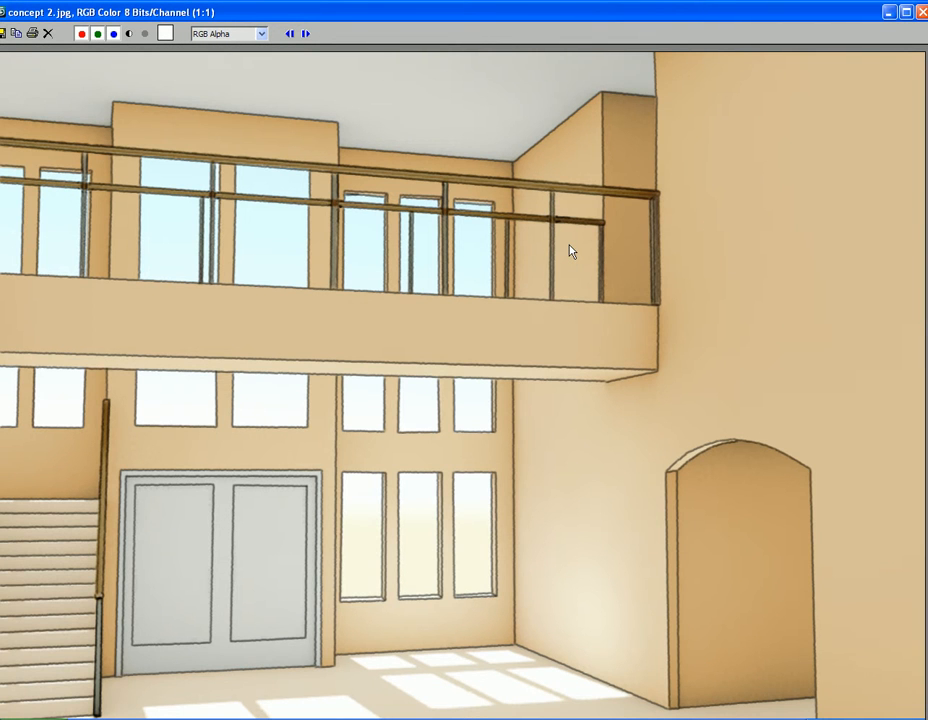
Compare the walkway railings in concept 5.jpg and concept 6.jpg, finish on concept 5.jpg and close the image viewer.
{"action": "left_click", "coordinate": [306, 35]}
{"action": "left_click", "coordinate": [306, 35]}
{"action": "left_click", "coordinate": [306, 35]}
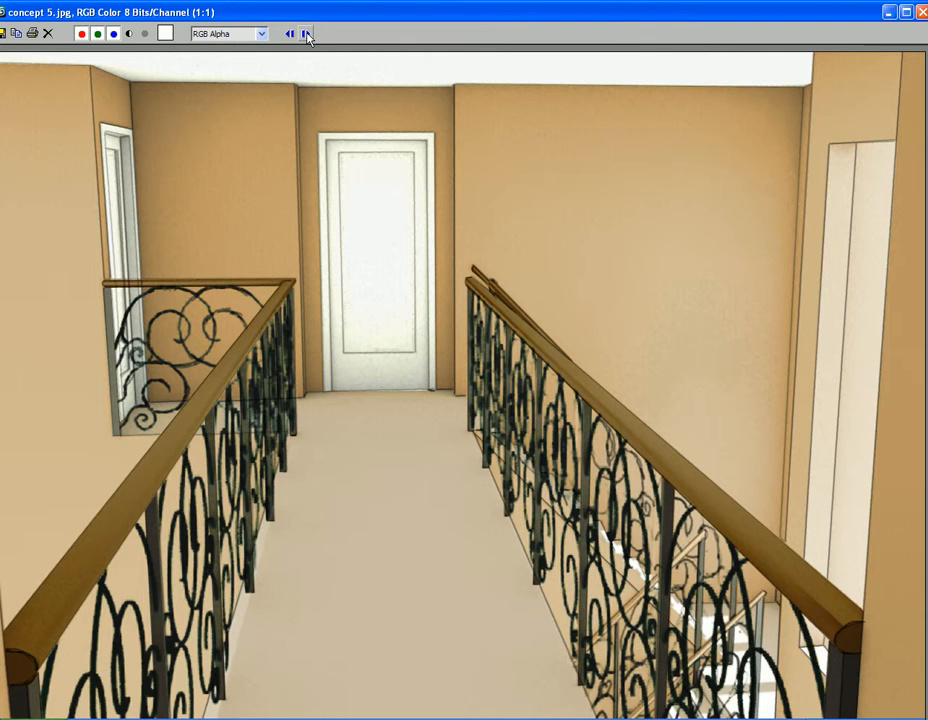
{"action": "left_click", "coordinate": [306, 35]}
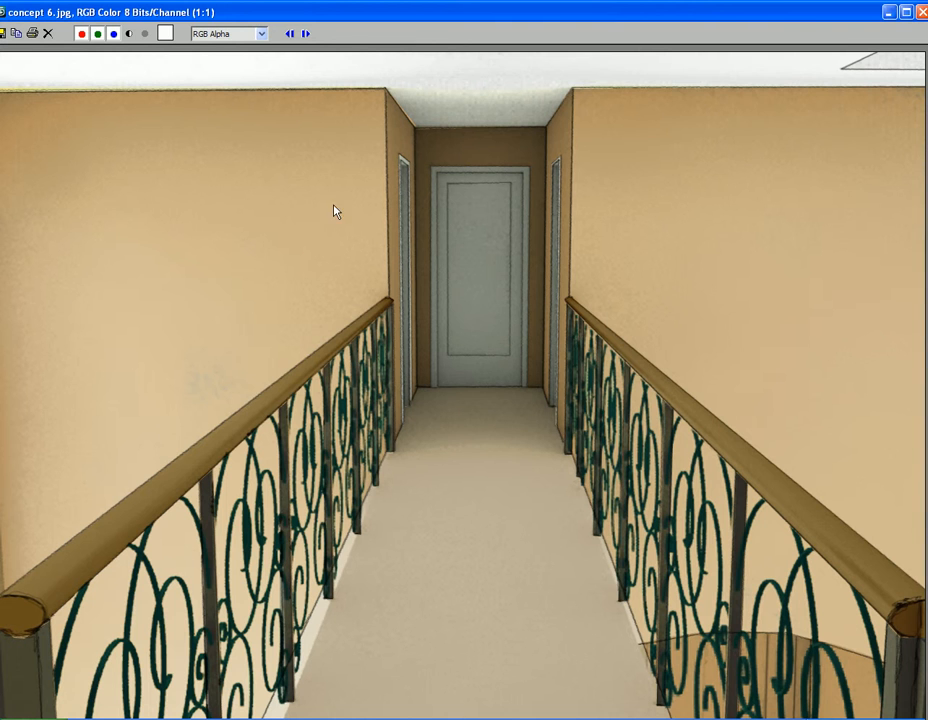
{"action": "left_click", "coordinate": [306, 34]}
{"action": "left_click", "coordinate": [306, 34]}
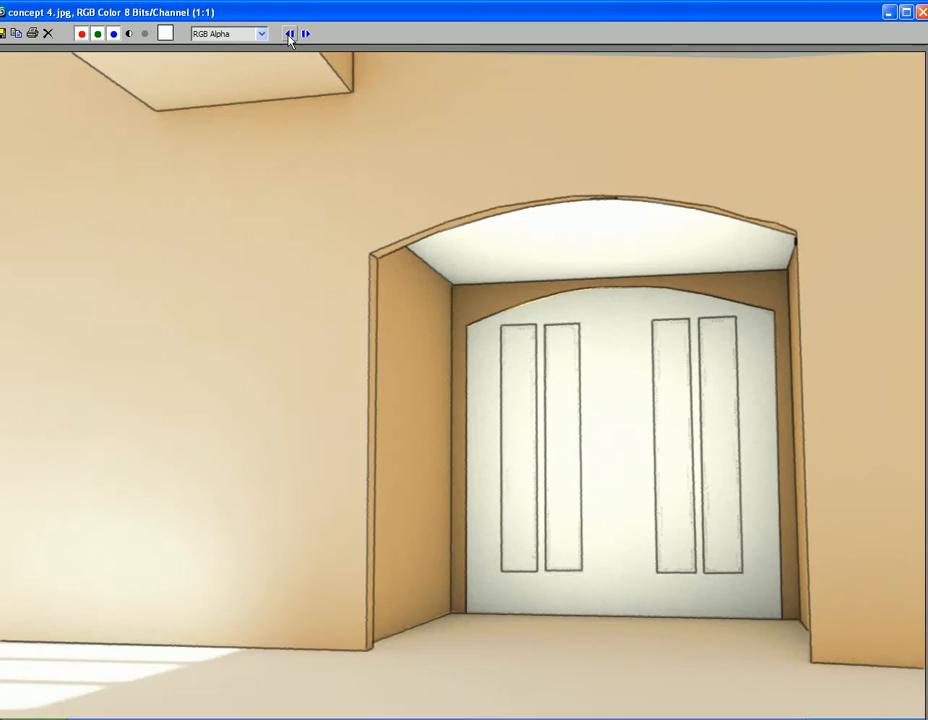
{"action": "left_click", "coordinate": [307, 34]}
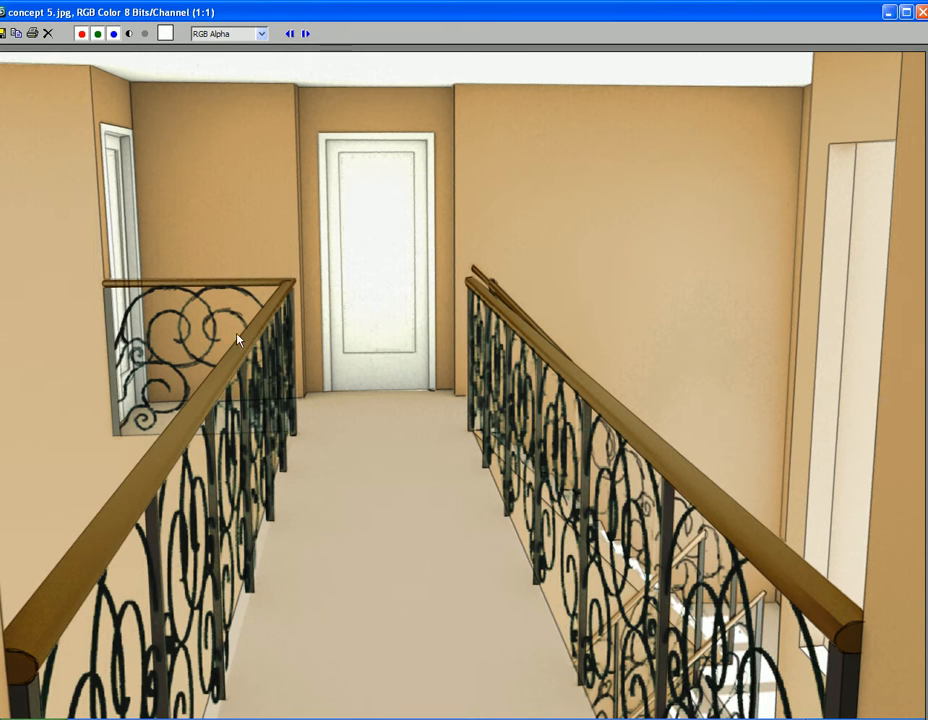
{"action": "left_click", "coordinate": [921, 12]}
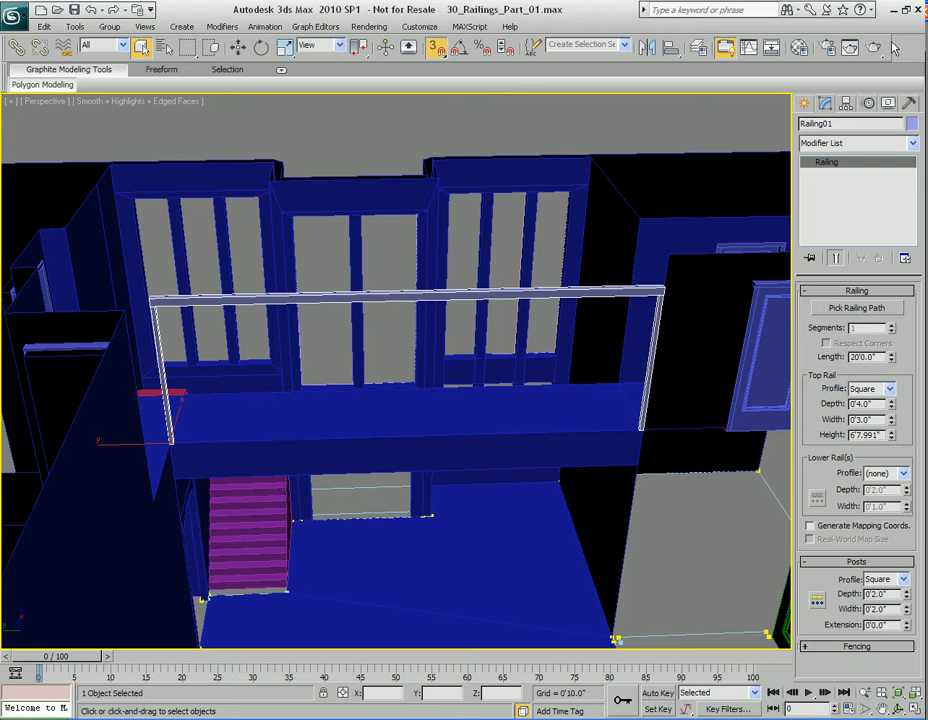
Try the Square profile for the lower rail and set it back to none.
{"action": "left_click", "coordinate": [886, 474]}
{"action": "left_click", "coordinate": [878, 509]}
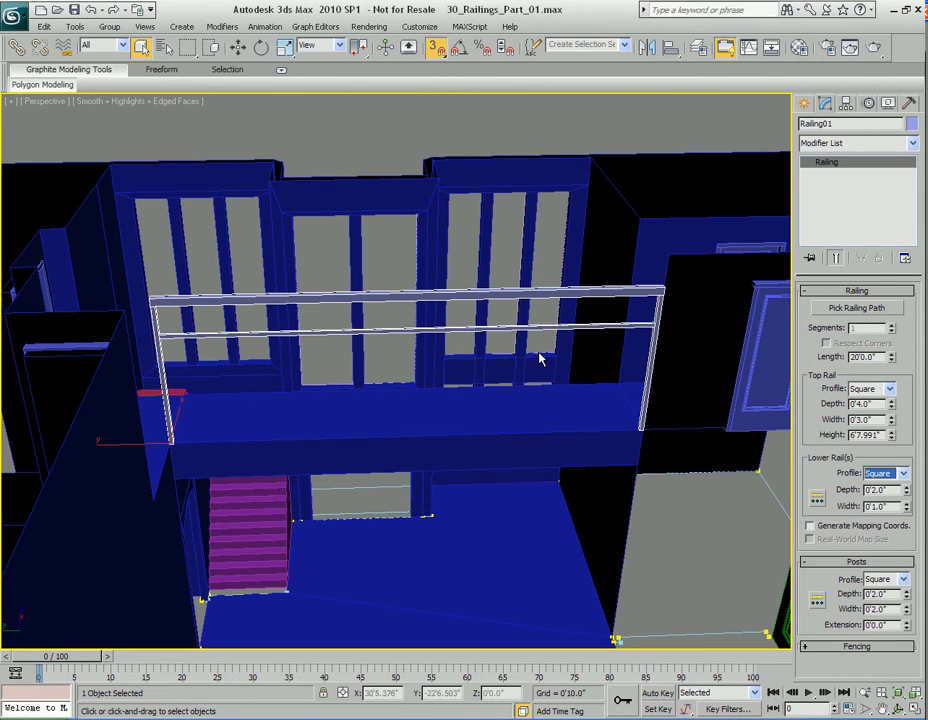
{"action": "left_click", "coordinate": [886, 473]}
{"action": "left_click", "coordinate": [876, 485]}
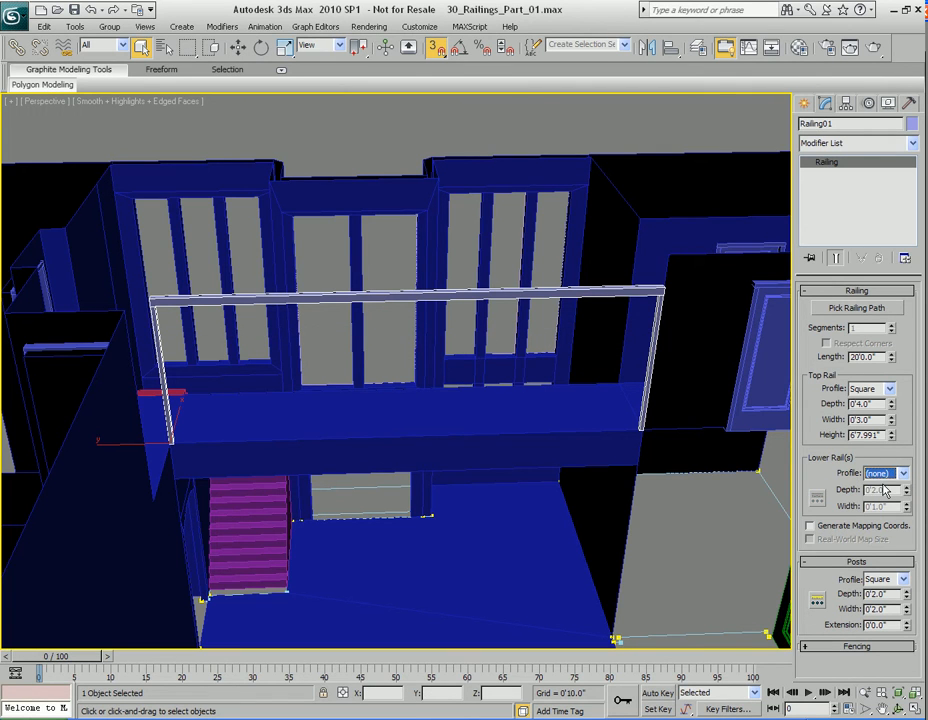
Try setting the top rail's profile to none and restore it to Square.
{"action": "left_click", "coordinate": [875, 389]}
{"action": "left_click", "coordinate": [862, 402]}
{"action": "left_click", "coordinate": [878, 388]}
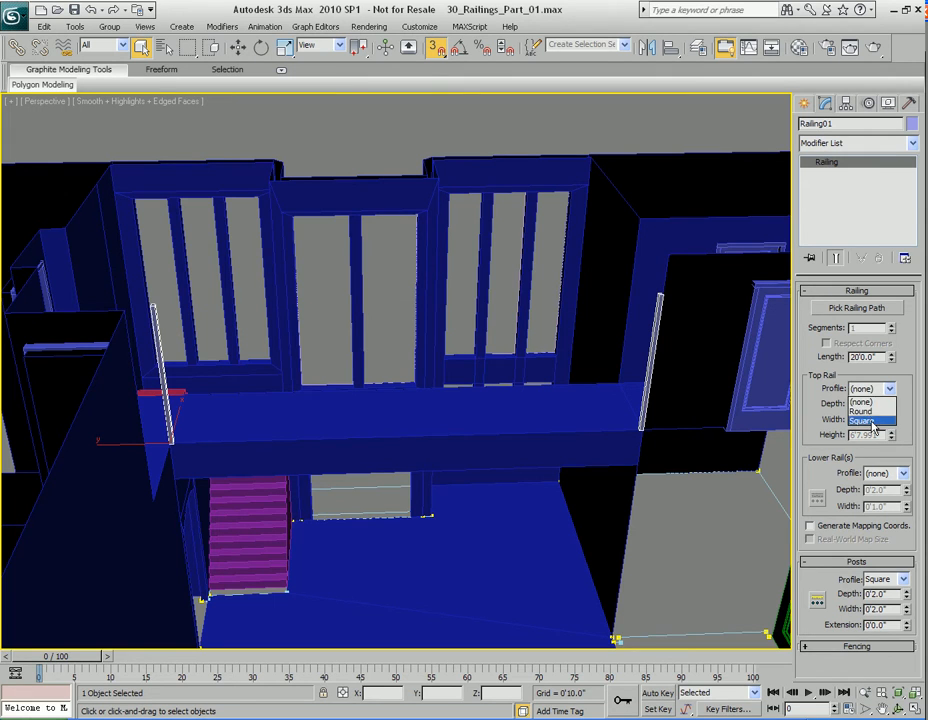
{"action": "left_click", "coordinate": [872, 420]}
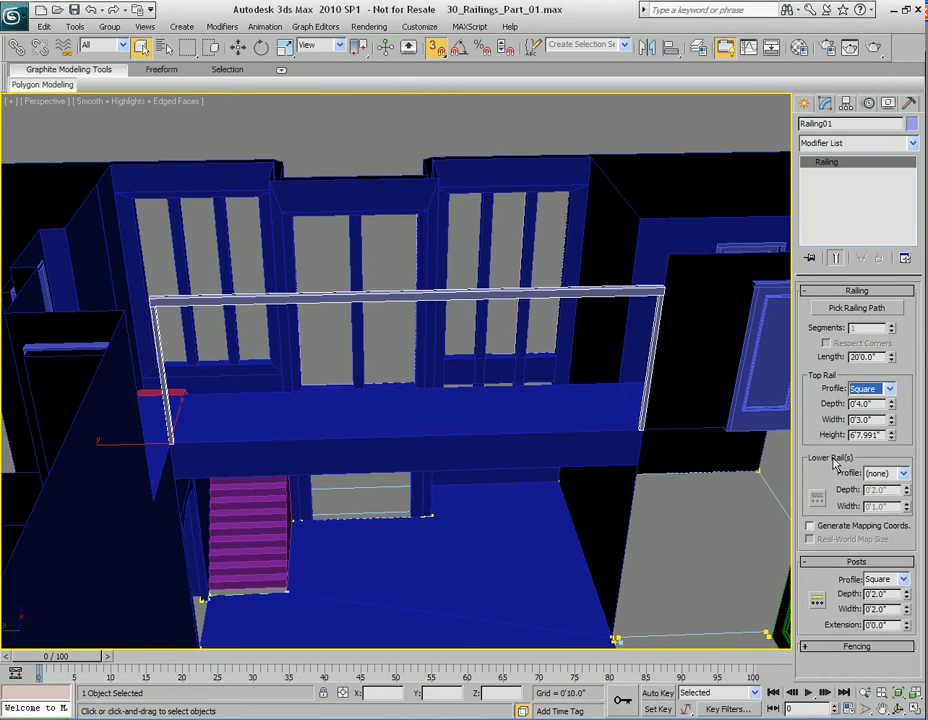
Set the top rail's height to 3'0".
{"action": "double_click", "coordinate": [866, 435]}
{"action": "type", "text": "3'"}
{"action": "key", "text": "Return"}
Set the top rail's depth to 1" and its width to 2.5".
{"action": "middle_click_drag", "start_coordinate": [350, 492], "coordinate": [518, 466]}
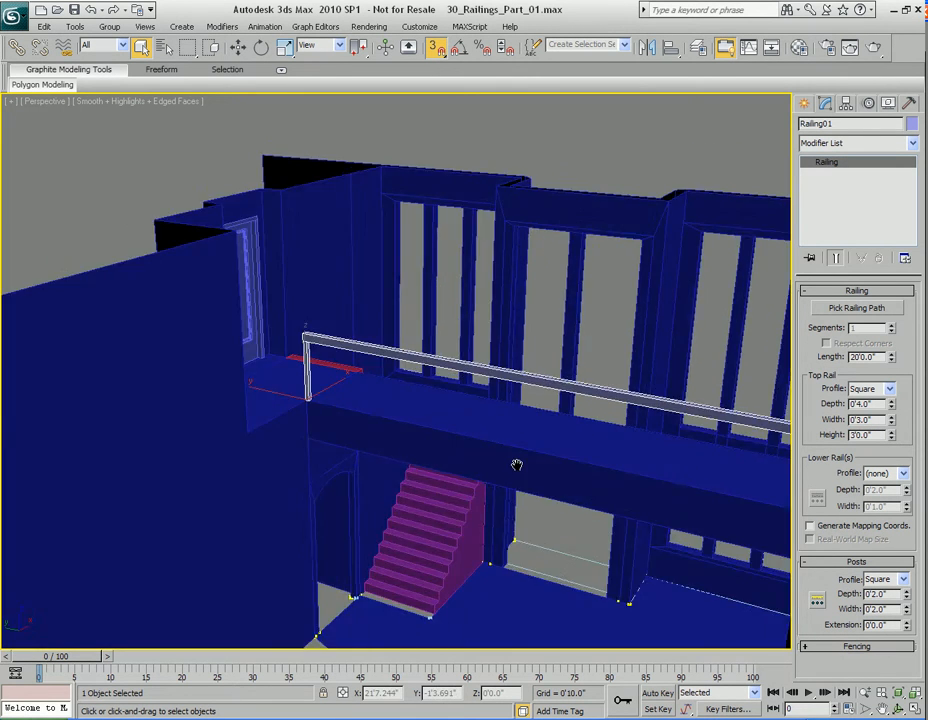
{"action": "scroll", "coordinate": [451, 455], "scroll_direction": "up", "scroll_amount": 4}
{"action": "middle_click_drag", "start_coordinate": [451, 455], "coordinate": [425, 408], "text": "alt"}
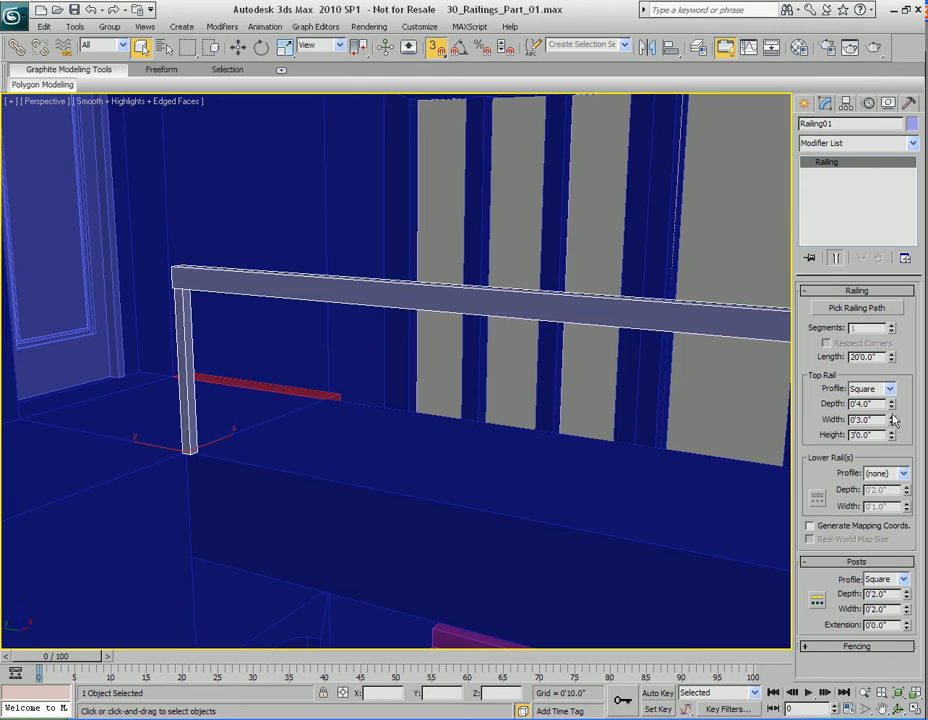
{"action": "left_click_drag", "start_coordinate": [891, 403], "coordinate": [891, 445]}
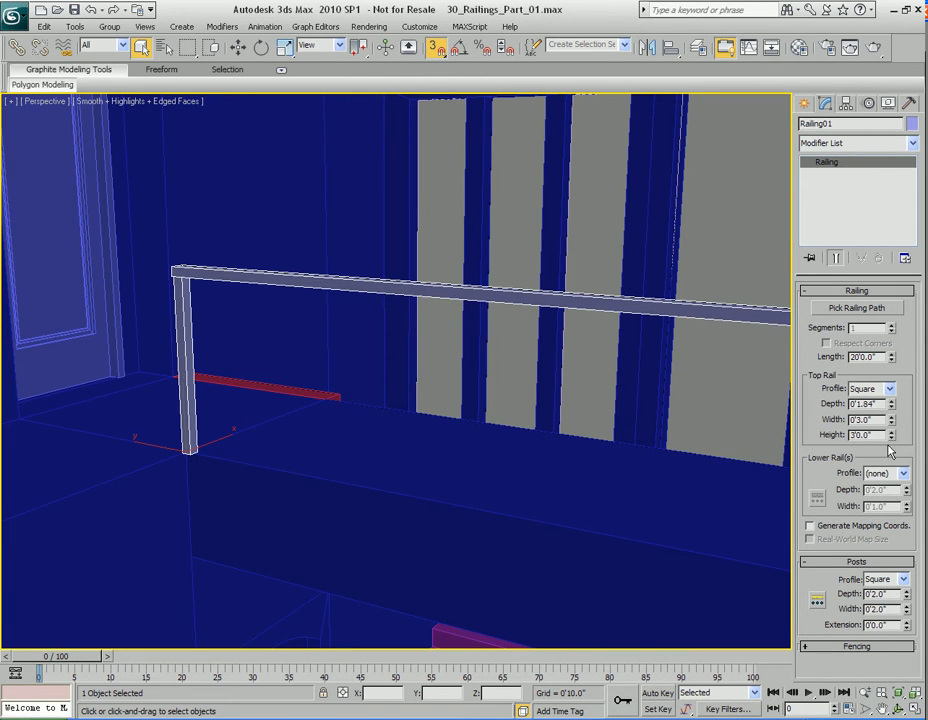
{"action": "double_click", "coordinate": [873, 403]}
{"action": "type", "text": "1"}
{"action": "key", "text": "Return"}
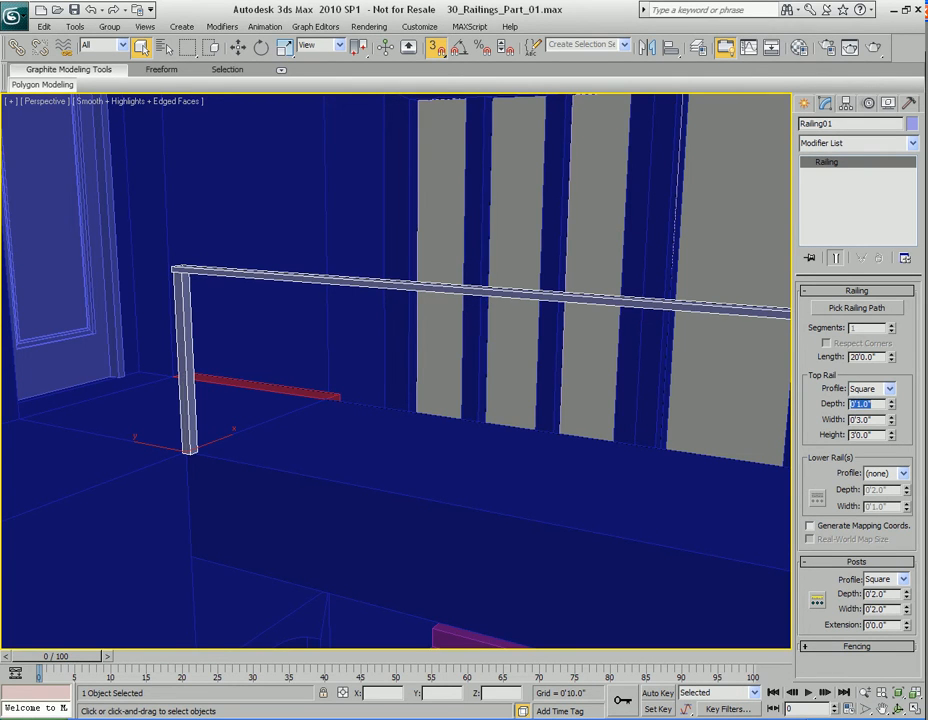
{"action": "left_click_drag", "start_coordinate": [869, 420], "coordinate": [862, 421]}
{"action": "type", "text": "2.5"}
{"action": "key", "text": "Return"}
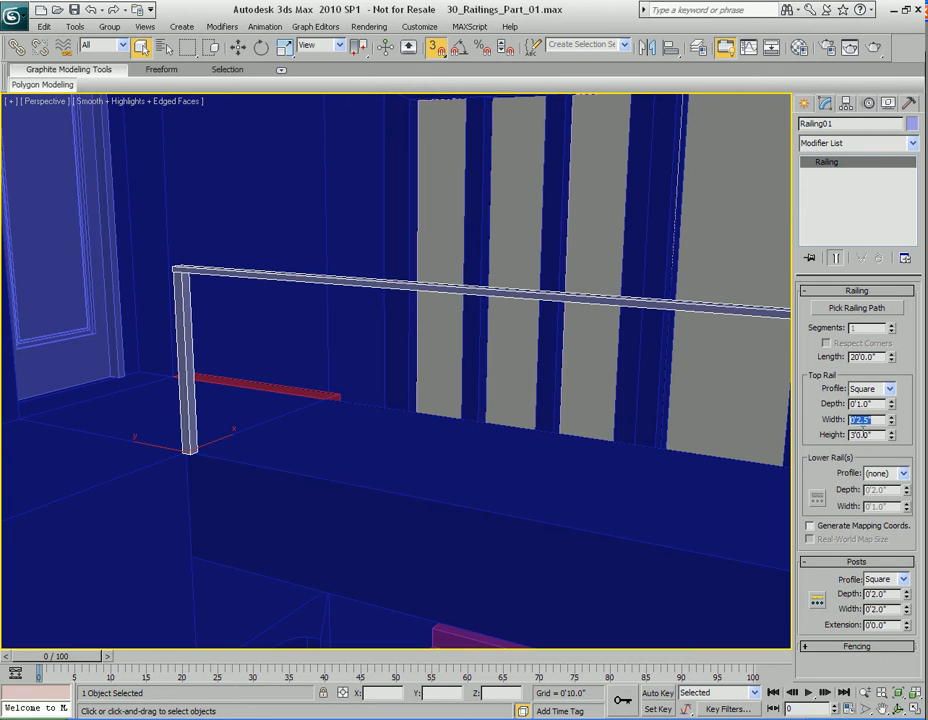
Set the railing posts' depth and width to 1" each.
{"action": "middle_click_drag", "start_coordinate": [503, 373], "coordinate": [563, 393]}
{"action": "middle_click_drag", "start_coordinate": [489, 409], "coordinate": [535, 377]}
{"action": "scroll", "coordinate": [535, 377], "scroll_direction": "up", "scroll_amount": 3}
{"action": "middle_click_drag", "start_coordinate": [423, 402], "coordinate": [494, 409], "text": "alt"}
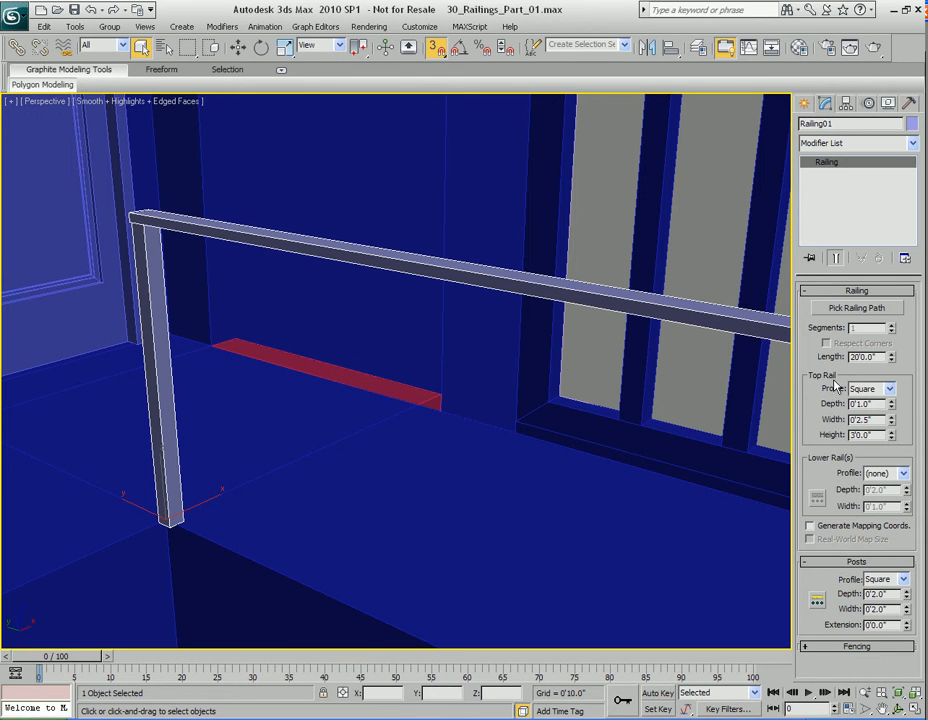
{"action": "left_click", "coordinate": [857, 291]}
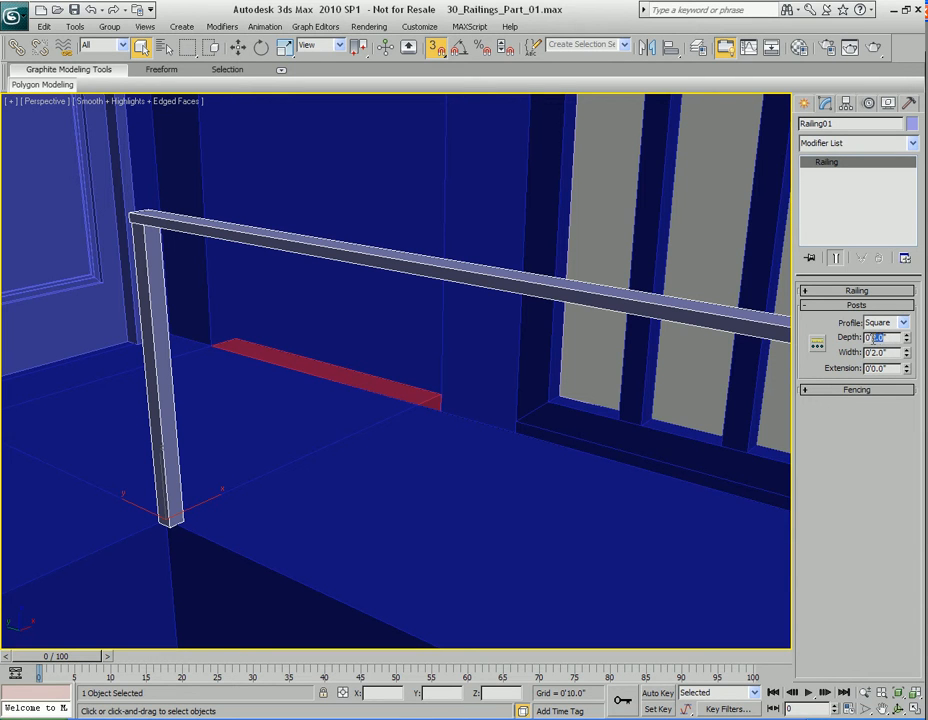
{"action": "type", "text": "1"}
{"action": "key", "text": "Return"}
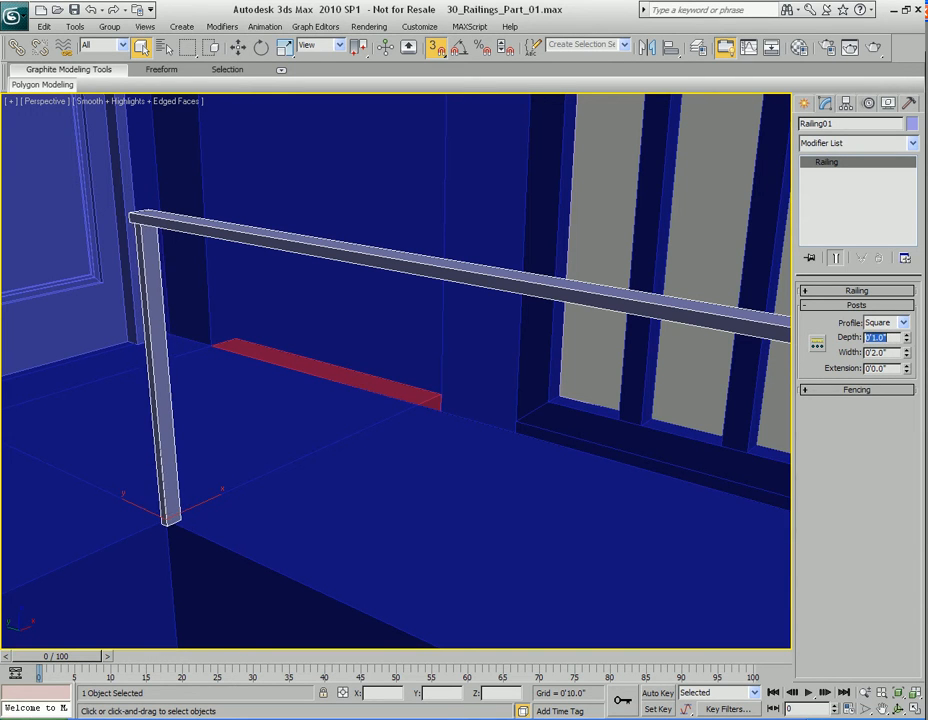
{"action": "double_click", "coordinate": [879, 352]}
{"action": "type", "text": "1"}
{"action": "key", "text": "Return"}
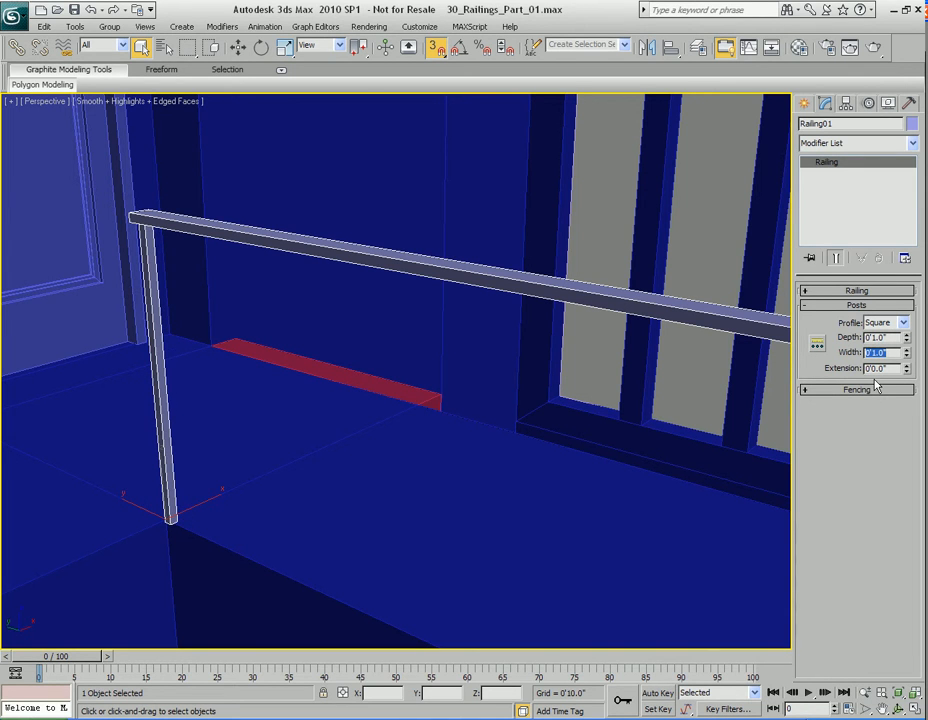
Try increasing the posts' extension and undo the change.
{"action": "left_click_drag", "start_coordinate": [907, 370], "coordinate": [838, 121]}
{"action": "key", "text": "ctrl+z"}
{"action": "middle_click_drag", "start_coordinate": [458, 447], "coordinate": [420, 394]}
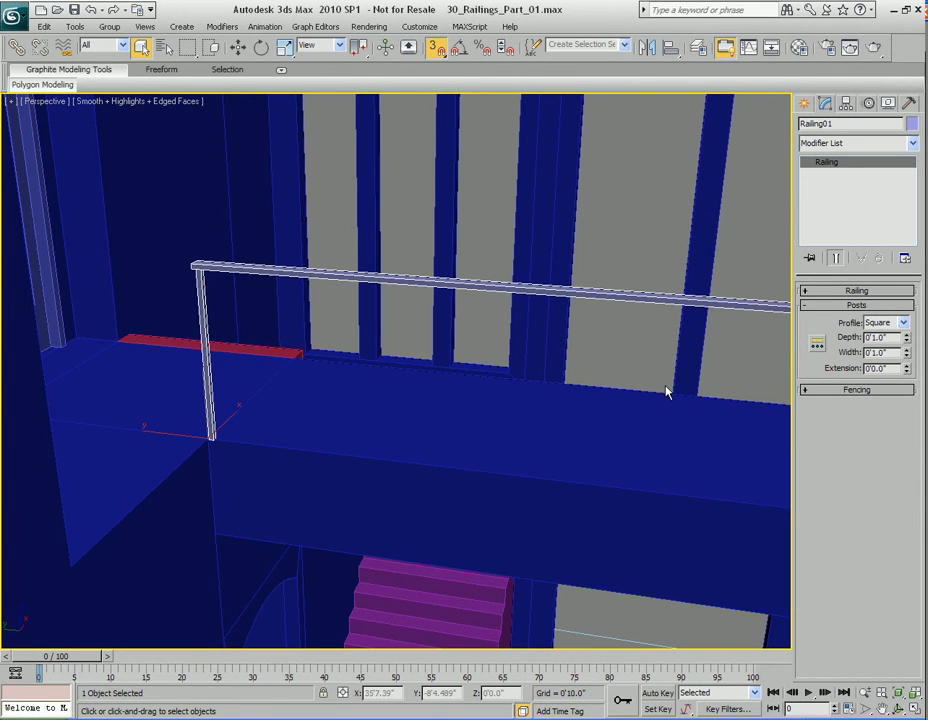
Open the post spacing settings to review the count and offsets, and cancel the dialog.
{"action": "left_click", "coordinate": [816, 343]}
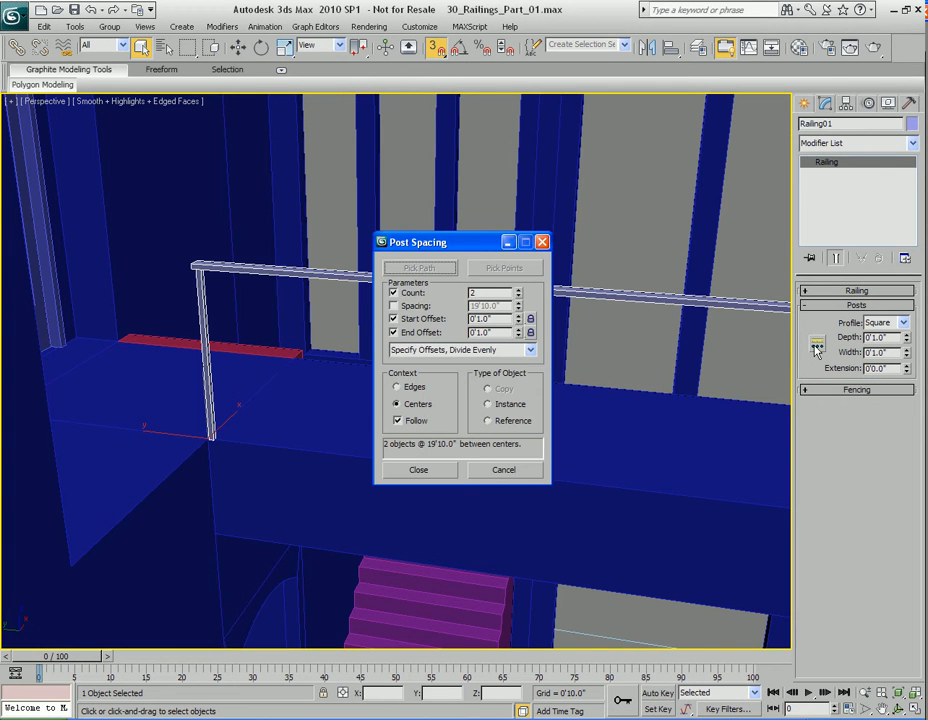
{"action": "left_click_drag", "start_coordinate": [427, 253], "coordinate": [675, 96]}
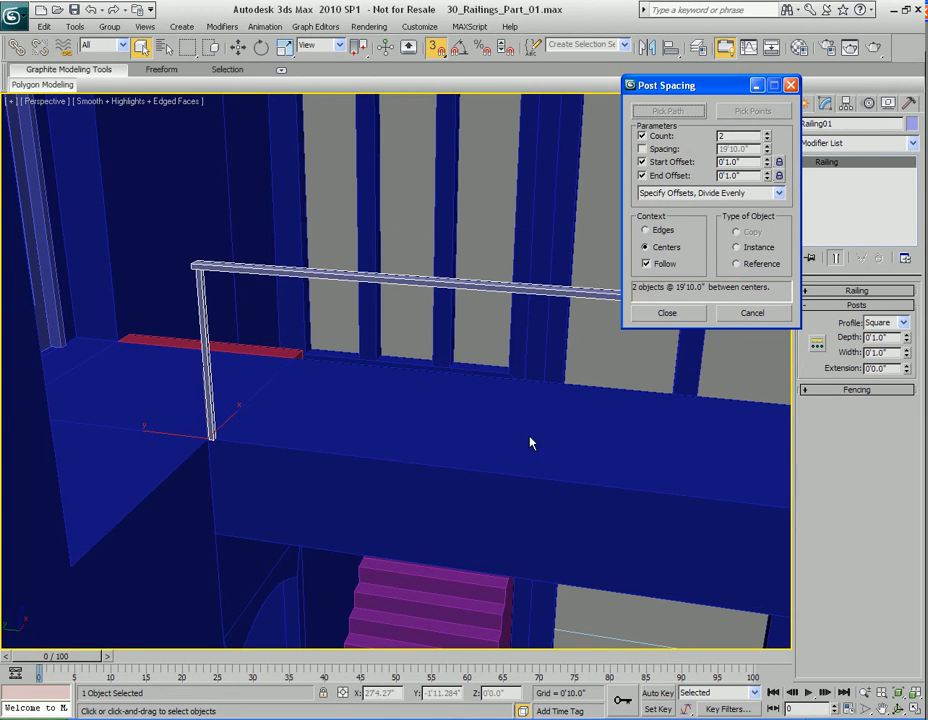
{"action": "left_click", "coordinate": [752, 313]}
Examine the whole railing along the upper walkway from end to end.
{"action": "scroll", "coordinate": [524, 356], "scroll_direction": "down", "scroll_amount": 3}
{"action": "middle_click_drag", "start_coordinate": [452, 352], "coordinate": [464, 320], "text": "alt"}
{"action": "scroll", "coordinate": [428, 312], "scroll_direction": "down", "scroll_amount": 5}
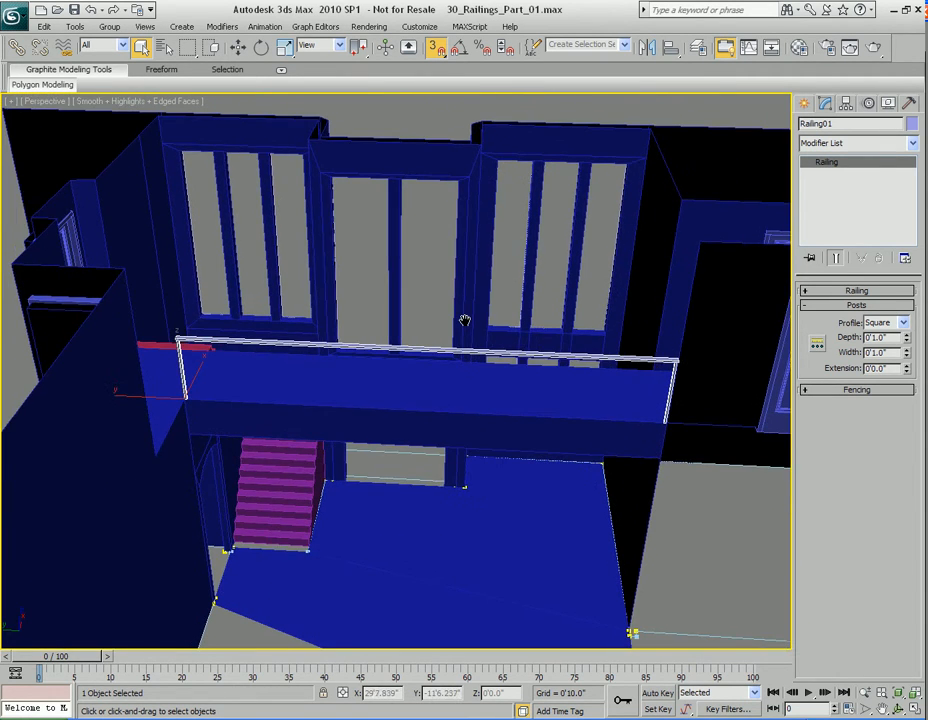
{"action": "scroll", "coordinate": [464, 320], "scroll_direction": "down", "scroll_amount": 1}
{"action": "scroll", "coordinate": [464, 320], "scroll_direction": "up", "scroll_amount": 5}
{"action": "scroll", "coordinate": [464, 320], "scroll_direction": "down", "scroll_amount": 4}
{"action": "middle_click_drag", "start_coordinate": [466, 321], "coordinate": [468, 311]}
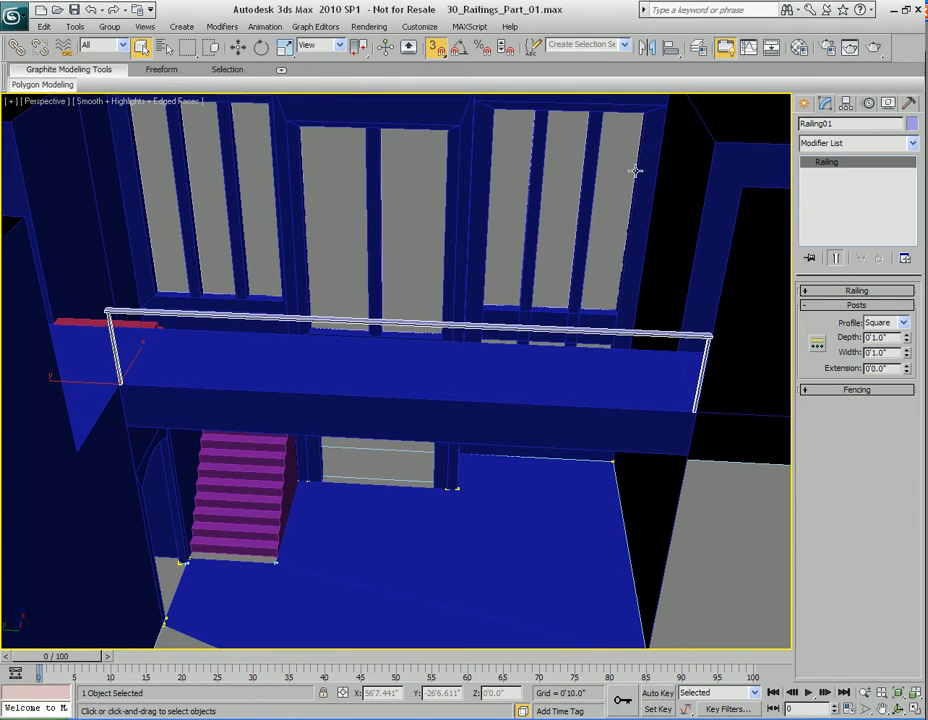
Set the walkway railing's post count to 8 in the post spacing settings and accept it.
{"action": "left_click", "coordinate": [817, 342]}
{"action": "left_click_drag", "start_coordinate": [447, 245], "coordinate": [349, 420]}
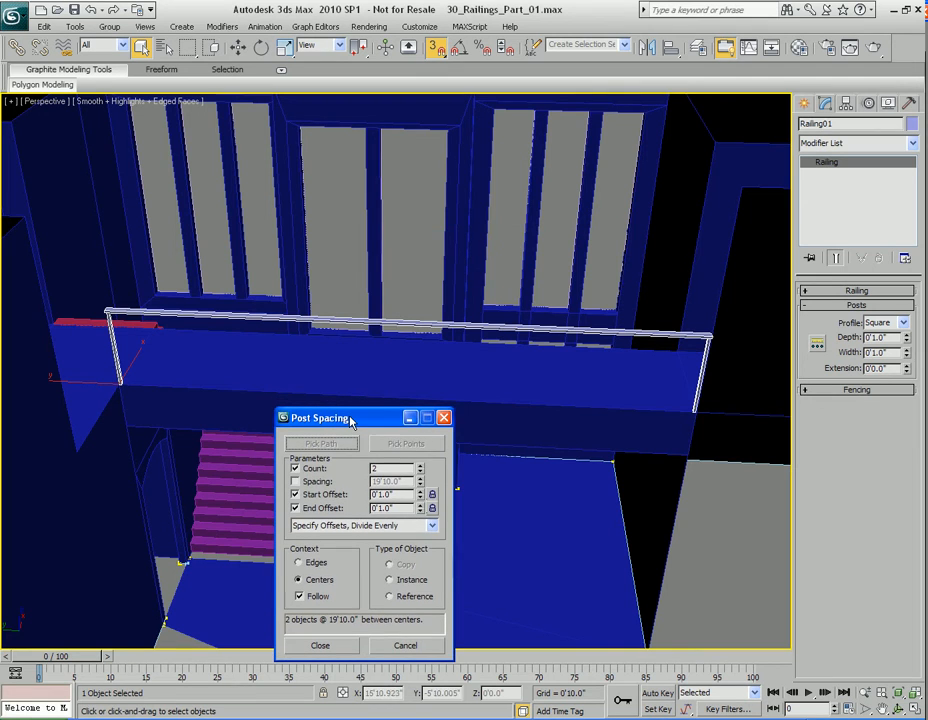
{"action": "left_click", "coordinate": [421, 466]}
{"action": "left_click", "coordinate": [421, 466]}
{"action": "left_click", "coordinate": [421, 466]}
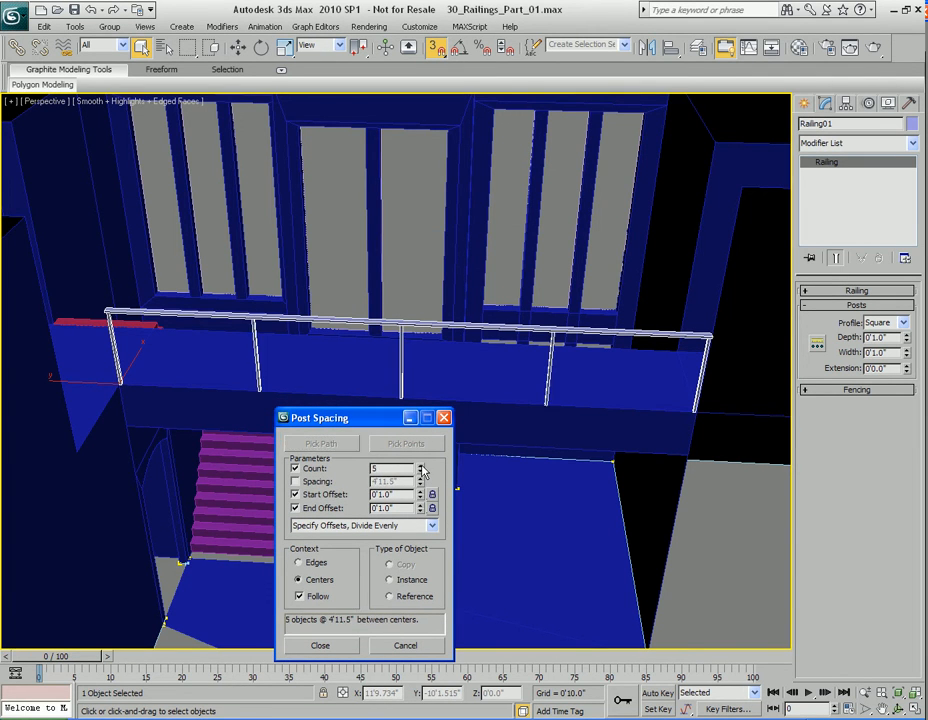
{"action": "left_click", "coordinate": [421, 466]}
{"action": "left_click", "coordinate": [421, 466]}
{"action": "left_click", "coordinate": [421, 466]}
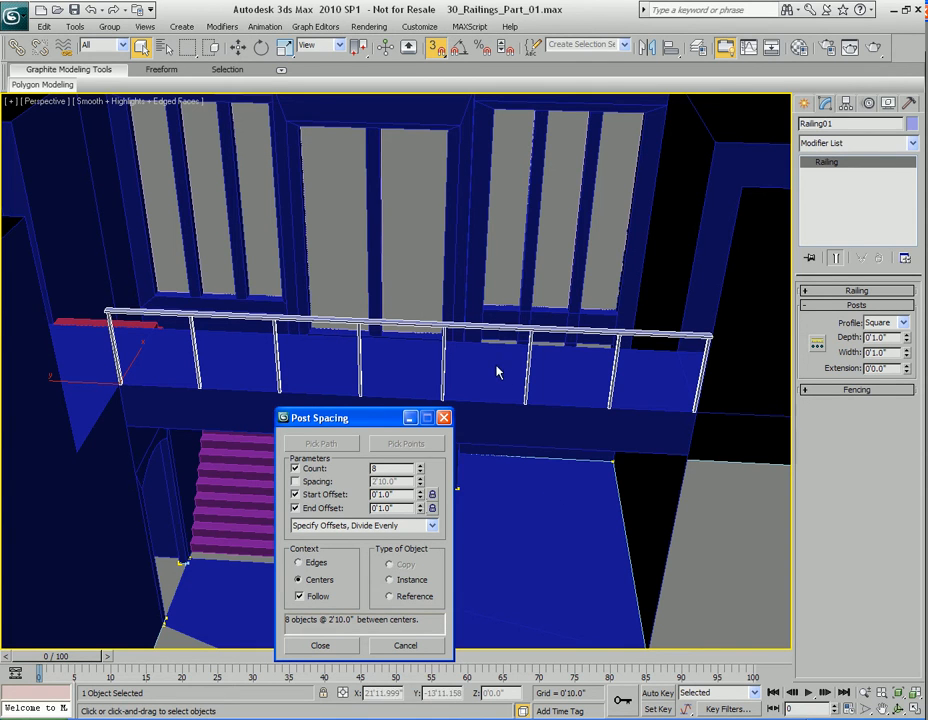
{"action": "left_click", "coordinate": [341, 647]}
Examine how the bases of the end posts sit on the walkway's edge.
{"action": "middle_click_drag", "start_coordinate": [369, 385], "coordinate": [513, 376]}
{"action": "scroll", "coordinate": [492, 438], "scroll_direction": "up", "scroll_amount": 3}
{"action": "scroll", "coordinate": [492, 440], "scroll_direction": "up", "scroll_amount": 2}
{"action": "scroll", "coordinate": [513, 376], "scroll_direction": "up", "scroll_amount": 1}
{"action": "middle_click_drag", "start_coordinate": [525, 470], "coordinate": [499, 415], "text": "alt"}
{"action": "middle_click_drag", "start_coordinate": [576, 532], "coordinate": [486, 432]}
{"action": "middle_click_drag", "start_coordinate": [486, 432], "coordinate": [466, 458], "text": "alt"}
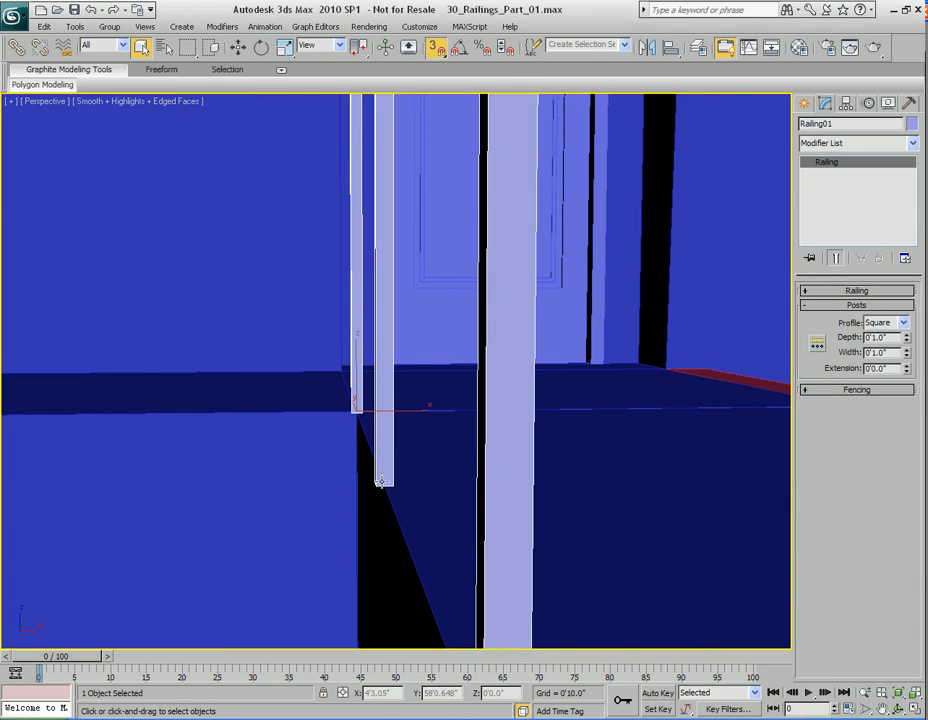
{"action": "middle_click_drag", "start_coordinate": [387, 491], "coordinate": [454, 494], "text": "alt"}
Draw a second railing 20' long and about 3'6.5" high along the walkway's opposite edge, snapped to its corner vertices.
{"action": "scroll", "coordinate": [454, 494], "scroll_direction": "down", "scroll_amount": 3}
{"action": "middle_click_drag", "start_coordinate": [443, 434], "coordinate": [472, 493], "text": "alt"}
{"action": "scroll", "coordinate": [462, 474], "scroll_direction": "up", "scroll_amount": 2}
{"action": "middle_click_drag", "start_coordinate": [417, 470], "coordinate": [514, 440], "text": "alt"}
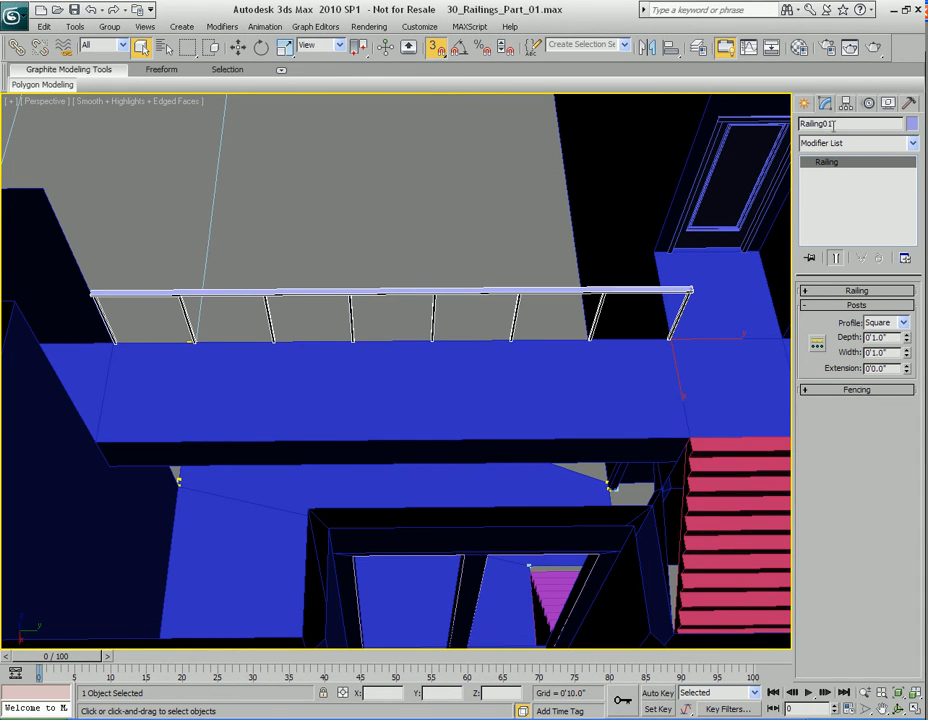
{"action": "left_click", "coordinate": [804, 103]}
{"action": "left_click", "coordinate": [886, 196]}
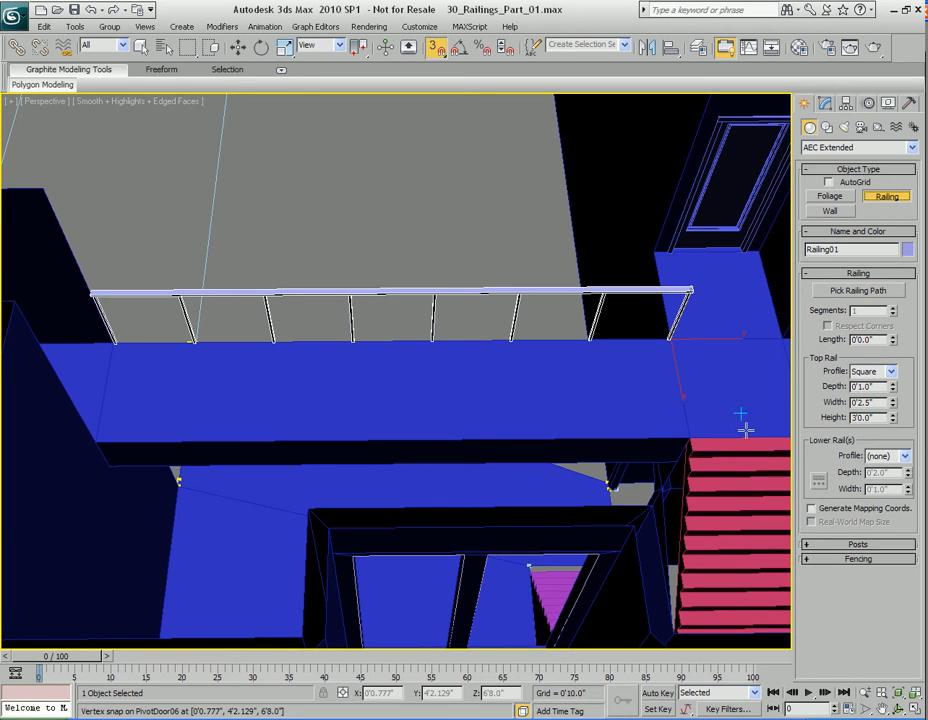
{"action": "left_click_drag", "start_coordinate": [689, 438], "coordinate": [103, 444]}
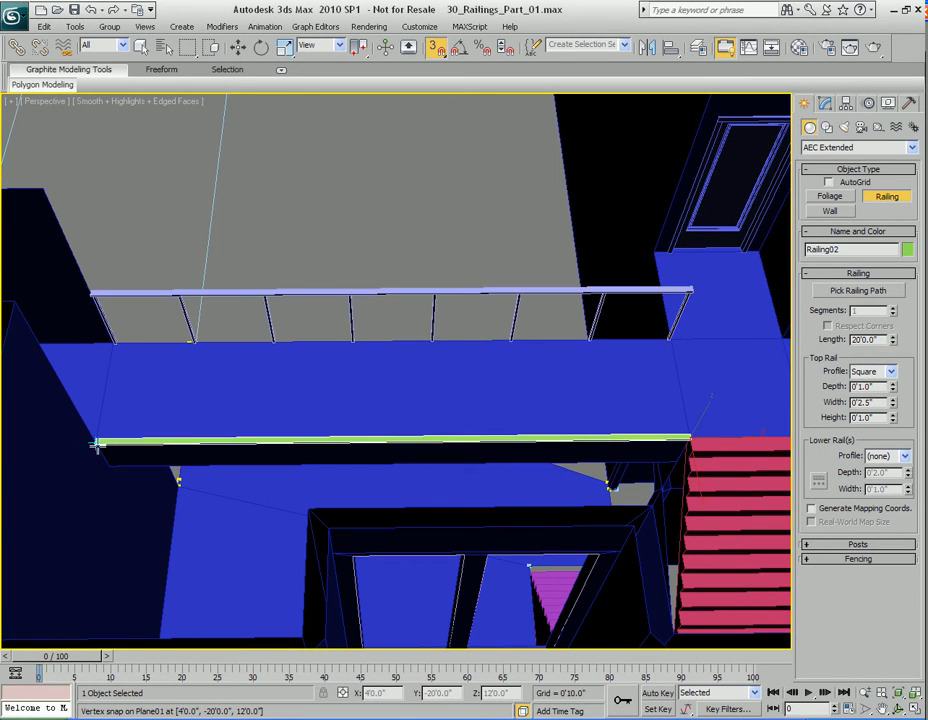
{"action": "left_click", "coordinate": [100, 350]}
{"action": "right_click", "coordinate": [224, 398]}
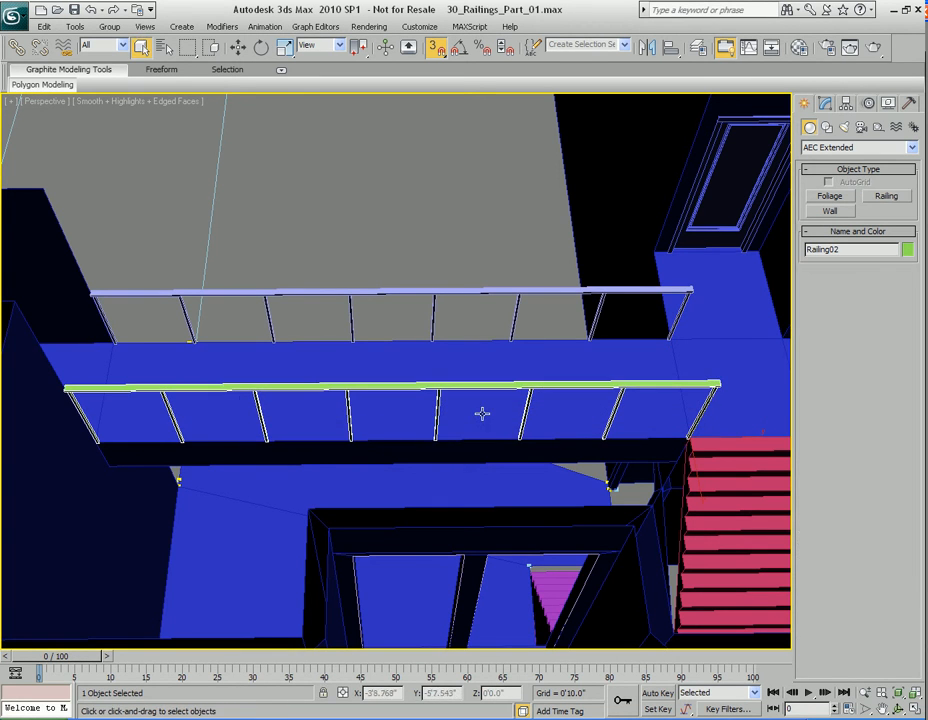
Set the second walkway railing's height to 3'.
{"action": "left_click", "coordinate": [824, 103]}
{"action": "left_click", "coordinate": [852, 291]}
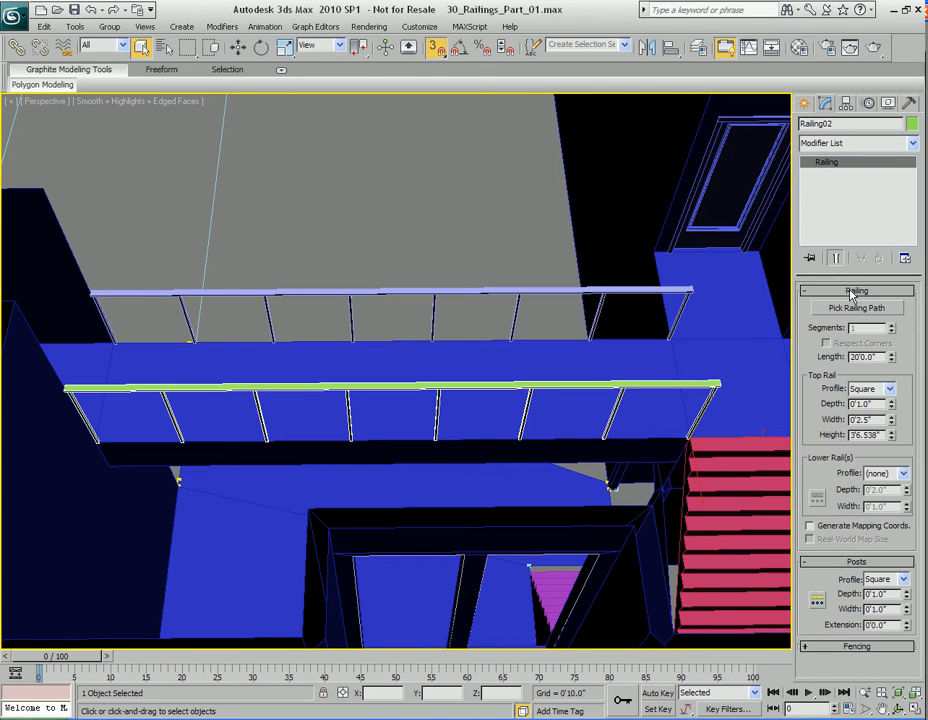
{"action": "double_click", "coordinate": [868, 436]}
{"action": "type", "text": "3"}
{"action": "key", "text": "Return"}
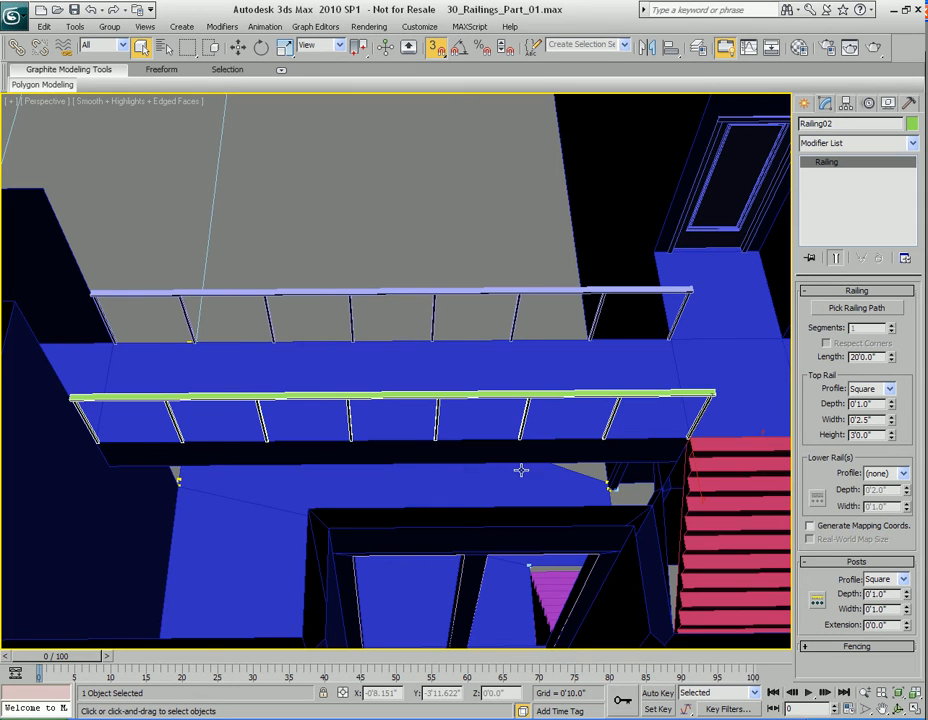
Compare the two walkway railings and examine the unrailed landing beside the door.
{"action": "middle_click_drag", "start_coordinate": [521, 470], "coordinate": [517, 479]}
{"action": "middle_click_drag", "start_coordinate": [523, 384], "coordinate": [517, 431], "text": "alt"}
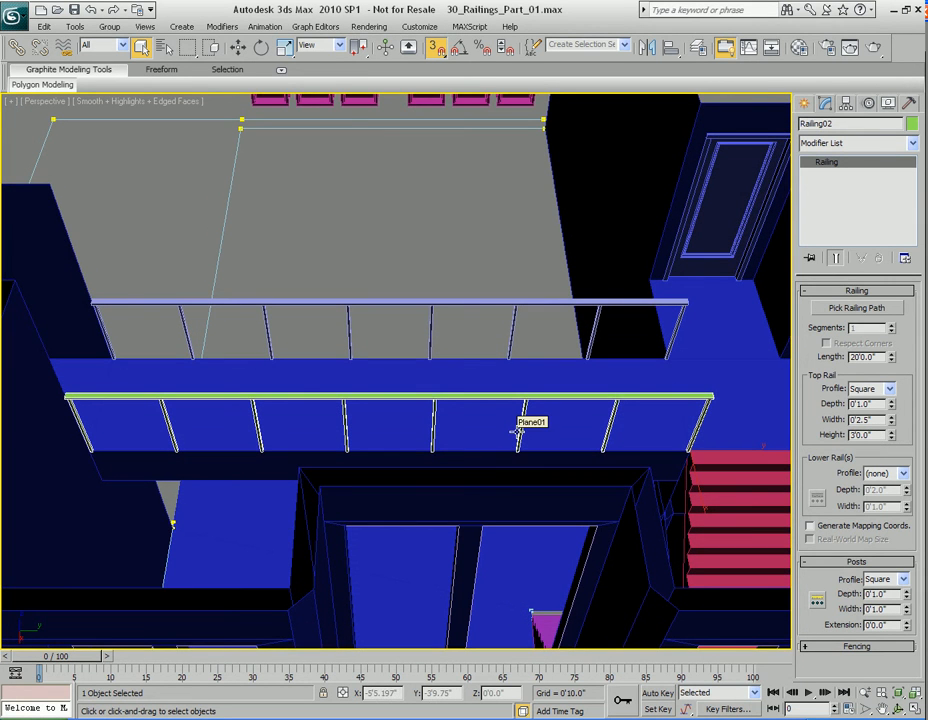
{"action": "left_click", "coordinate": [567, 310]}
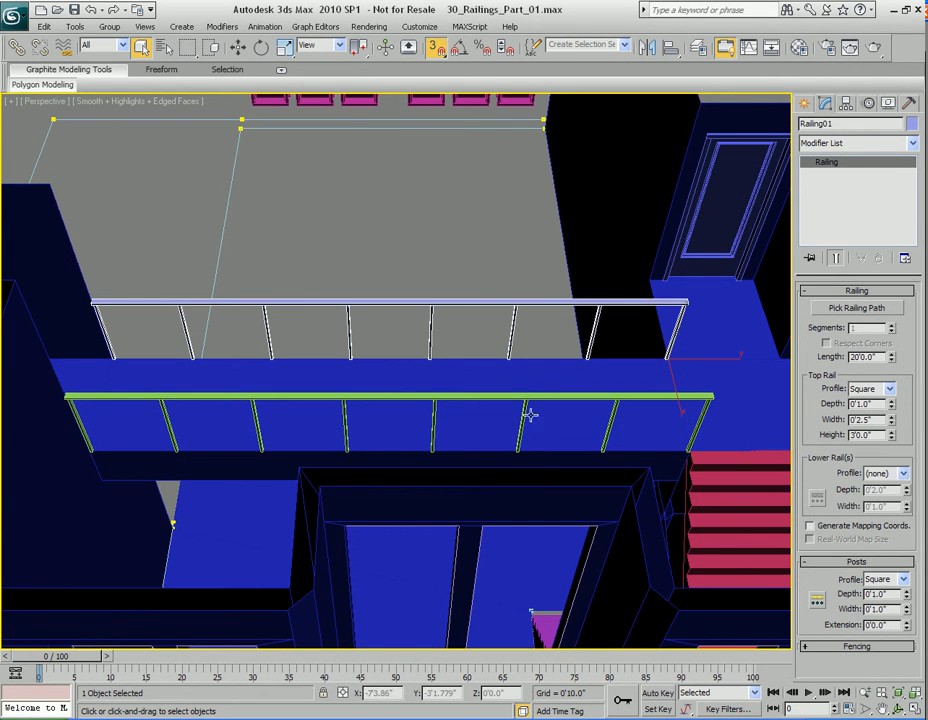
{"action": "left_click", "coordinate": [491, 280]}
{"action": "middle_click_drag", "start_coordinate": [491, 280], "coordinate": [357, 354], "text": "alt"}
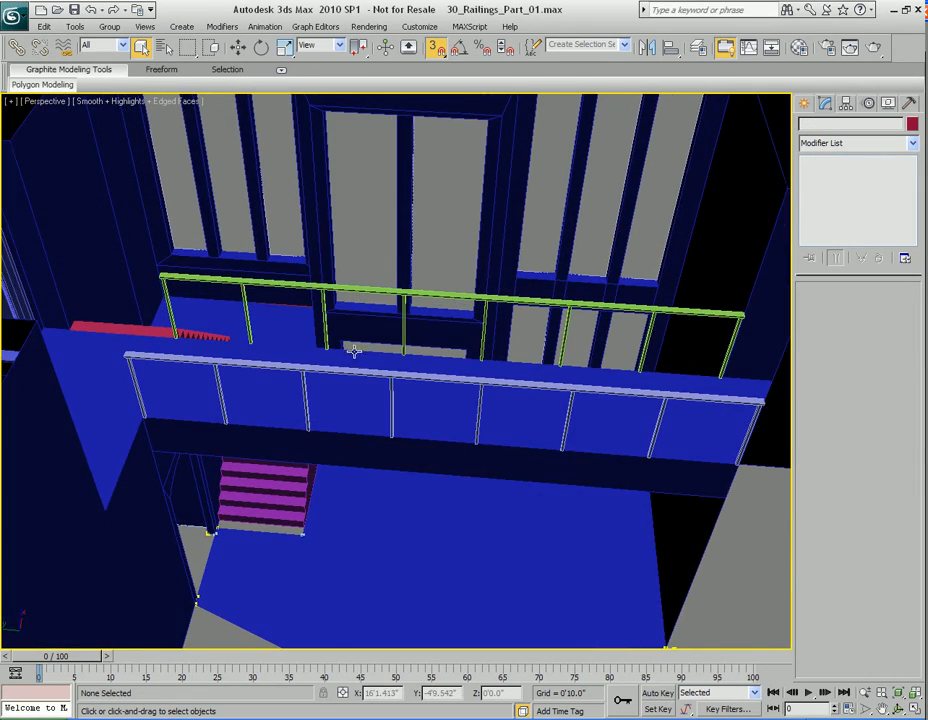
{"action": "middle_click_drag", "start_coordinate": [275, 329], "coordinate": [504, 395]}
{"action": "scroll", "coordinate": [284, 322], "scroll_direction": "up", "scroll_amount": 5}
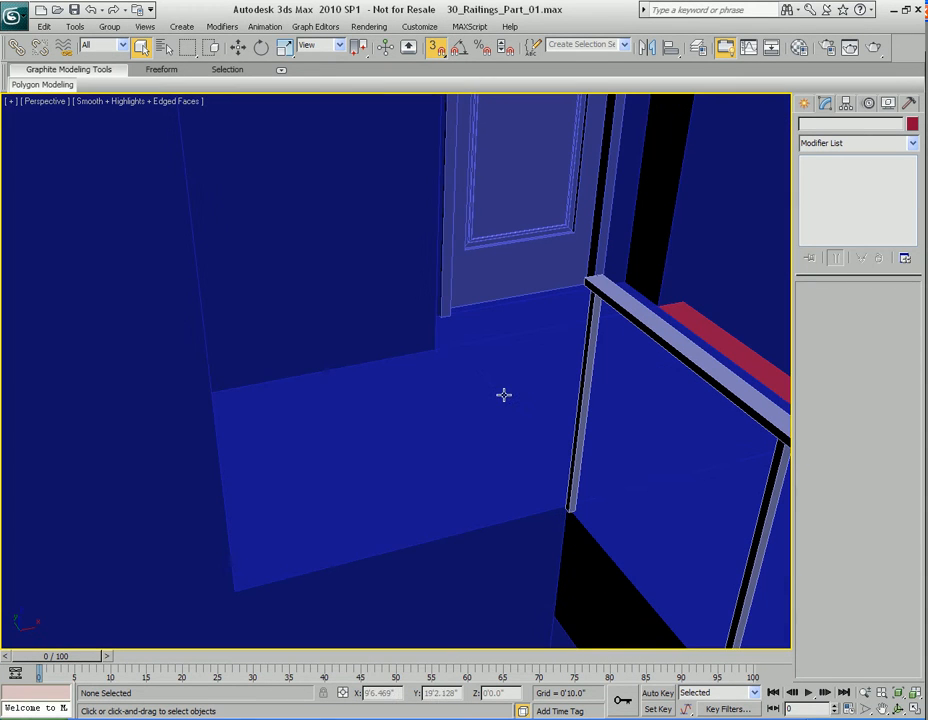
{"action": "middle_click_drag", "start_coordinate": [462, 520], "coordinate": [443, 393], "text": "alt"}
Isolate the building mesh and check the floor polygon of the unrailed landing at the walkway's end.
{"action": "left_click", "coordinate": [443, 405]}
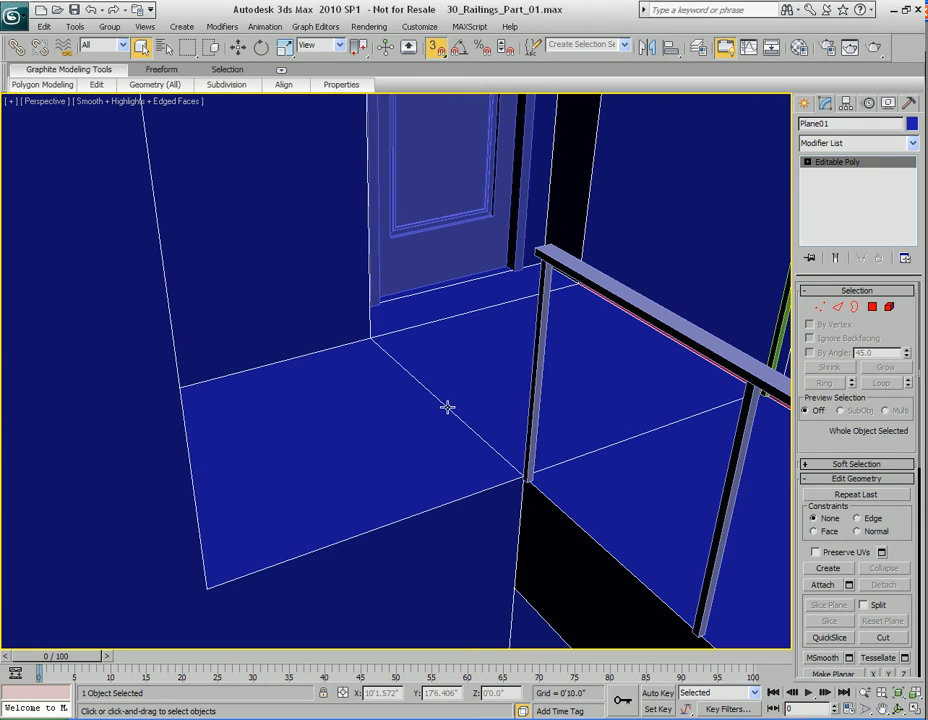
{"action": "key", "text": "alt+q"}
{"action": "scroll", "coordinate": [437, 312], "scroll_direction": "up", "scroll_amount": 3}
{"action": "middle_click_drag", "start_coordinate": [437, 312], "coordinate": [439, 373]}
{"action": "key", "text": "4"}
{"action": "scroll", "coordinate": [404, 350], "scroll_direction": "up", "scroll_amount": 6}
{"action": "left_click", "coordinate": [406, 346]}
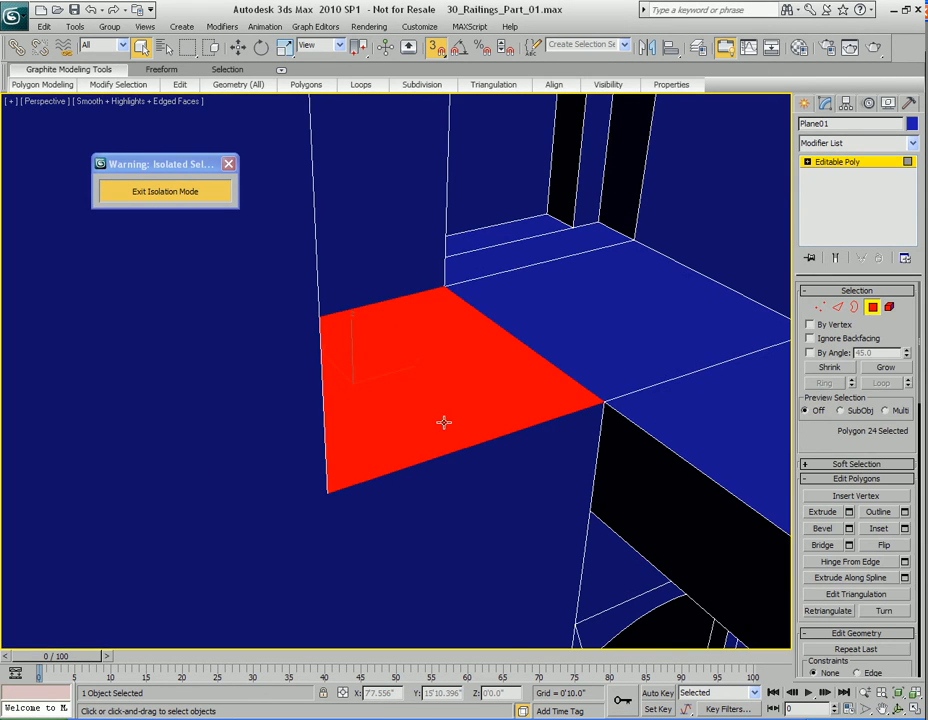
{"action": "key", "text": "4"}
{"action": "scroll", "coordinate": [488, 420], "scroll_direction": "down", "scroll_amount": 3}
{"action": "middle_click_drag", "start_coordinate": [476, 413], "coordinate": [456, 435]}
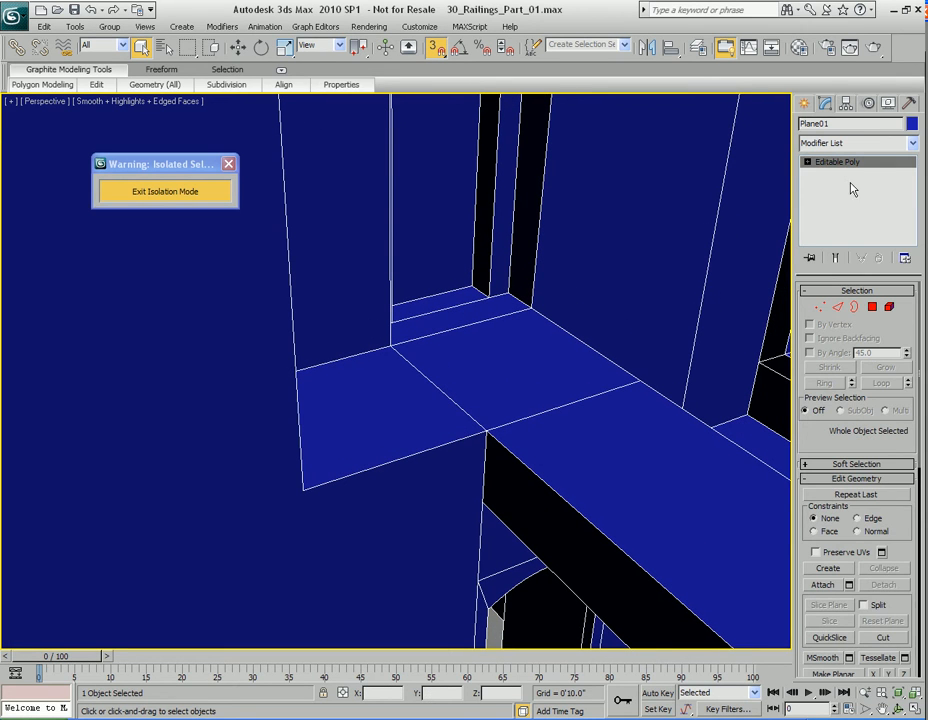
Draw a third railing 4' long and about 3'8" high along the landing's open edge, snapped from the walkway corner to the wall.
{"action": "left_click", "coordinate": [803, 103]}
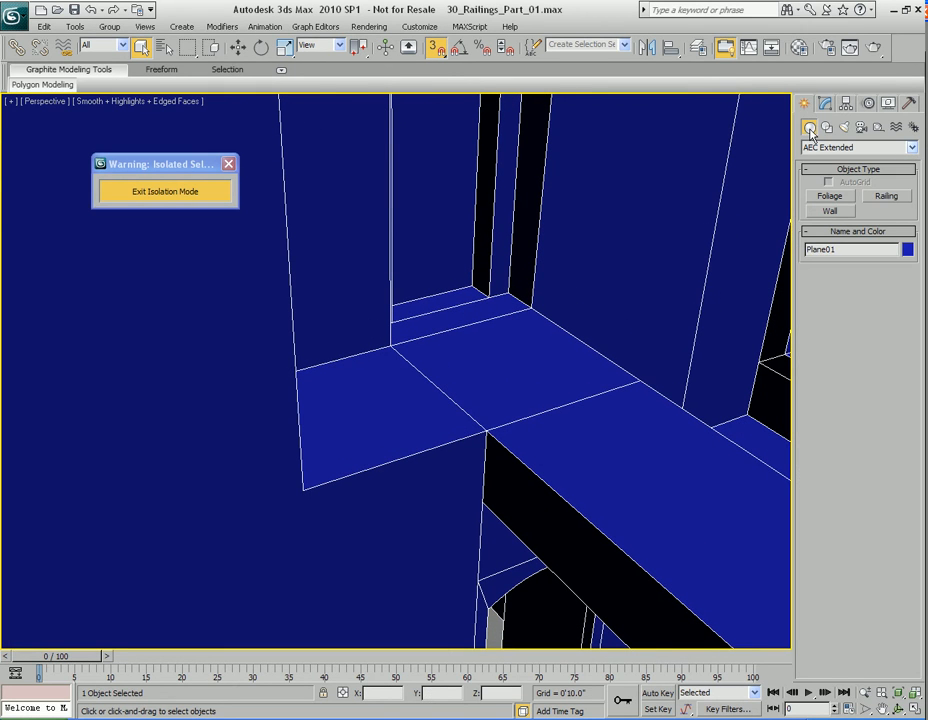
{"action": "left_click", "coordinate": [887, 198]}
{"action": "left_click_drag", "start_coordinate": [487, 431], "coordinate": [306, 489]}
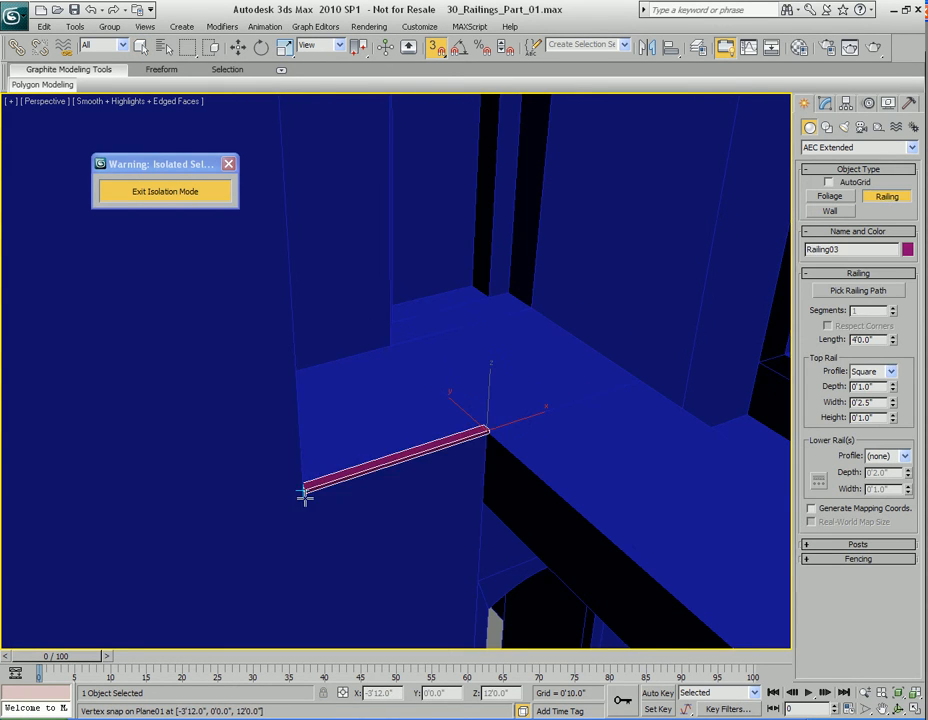
{"action": "left_click", "coordinate": [324, 297]}
{"action": "right_click", "coordinate": [410, 348]}
Set the landing railing's height to 3' and exit isolation mode.
{"action": "left_click", "coordinate": [825, 103]}
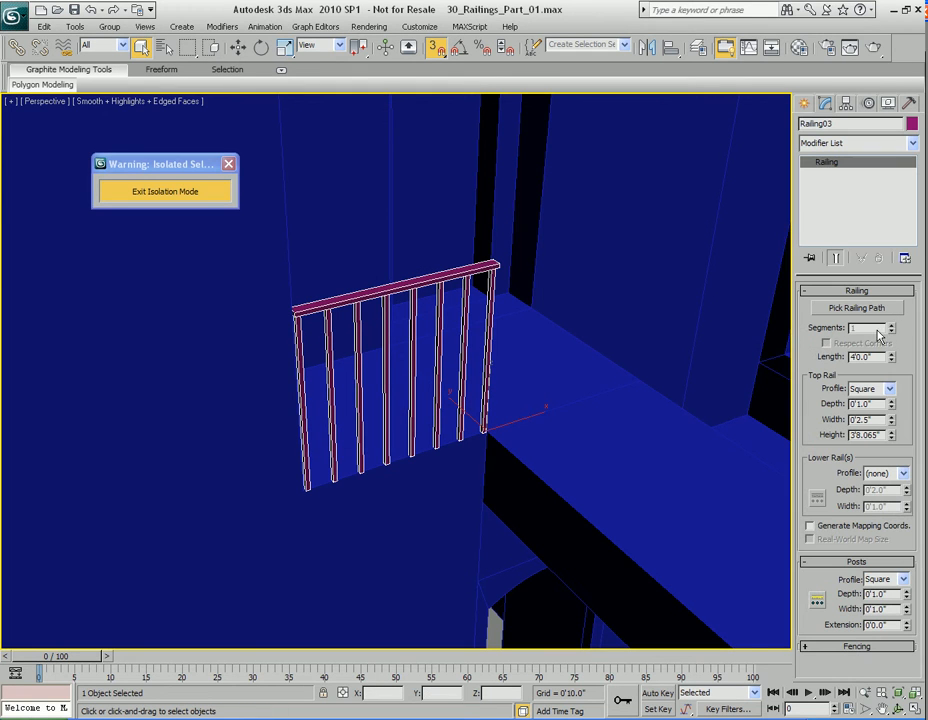
{"action": "double_click", "coordinate": [869, 436]}
{"action": "type", "text": "3'"}
{"action": "key", "text": "Return"}
{"action": "middle_click_drag", "start_coordinate": [480, 456], "coordinate": [441, 447], "text": "alt"}
{"action": "left_click", "coordinate": [187, 194]}
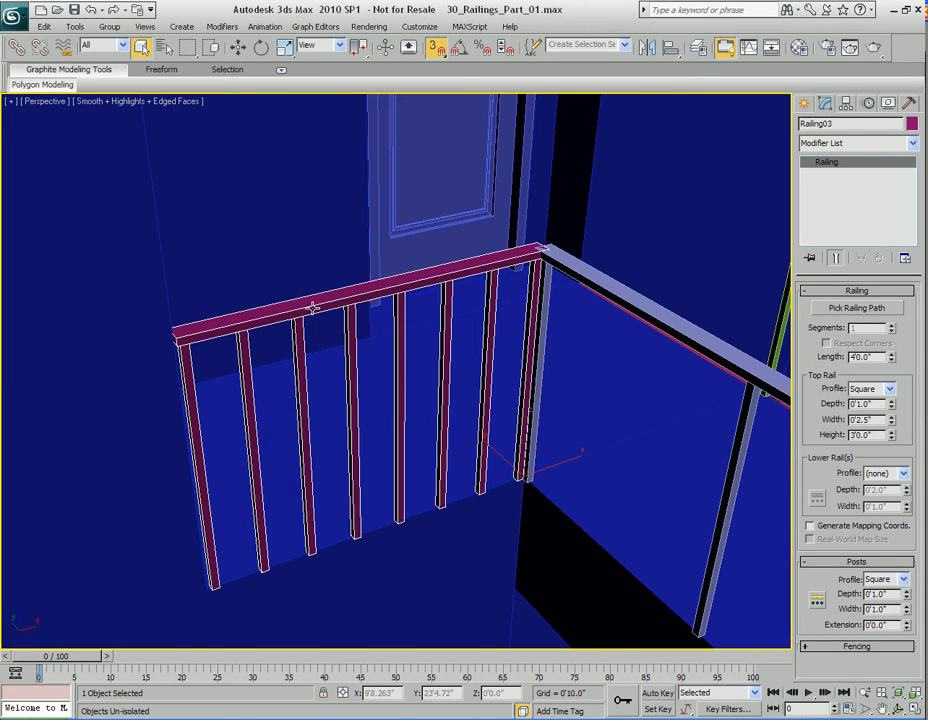
Set the landing railing's post count to 3 after also trying 2, and accept the spacing.
{"action": "scroll", "coordinate": [416, 411], "scroll_direction": "up", "scroll_amount": 5}
{"action": "mouse_move", "coordinate": [418, 409]}
{"action": "middle_mouse_down", "text": "alt"}
{"action": "mouse_move", "coordinate": [435, 408]}
{"action": "mouse_move", "coordinate": [433, 398]}
{"action": "middle_mouse_up", "text": "alt"}
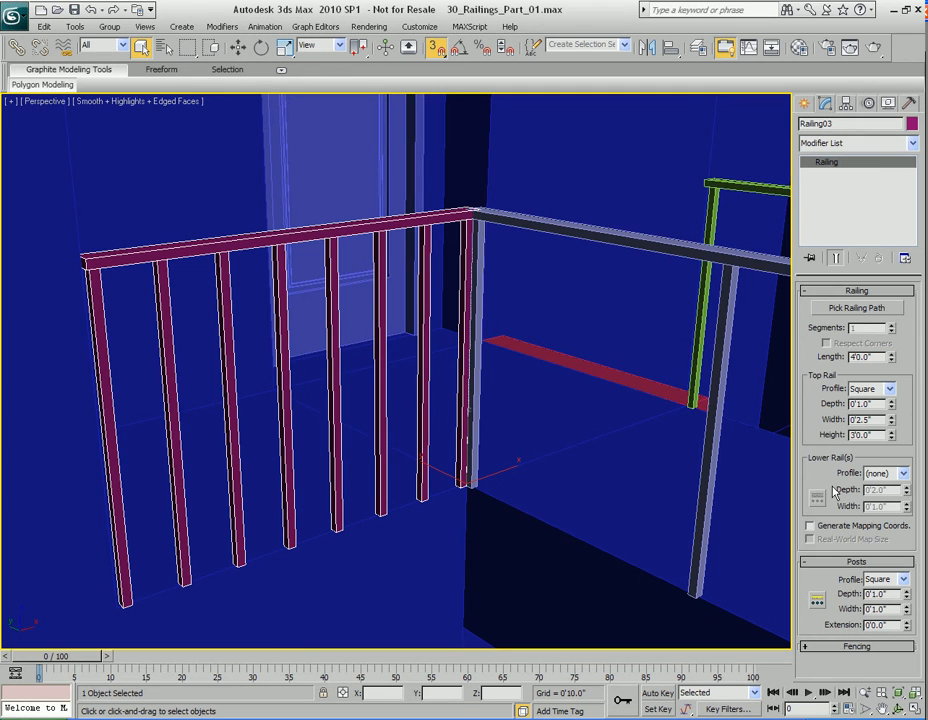
{"action": "left_click", "coordinate": [857, 290]}
{"action": "left_click", "coordinate": [817, 343]}
{"action": "left_click_drag", "start_coordinate": [438, 242], "coordinate": [657, 145]}
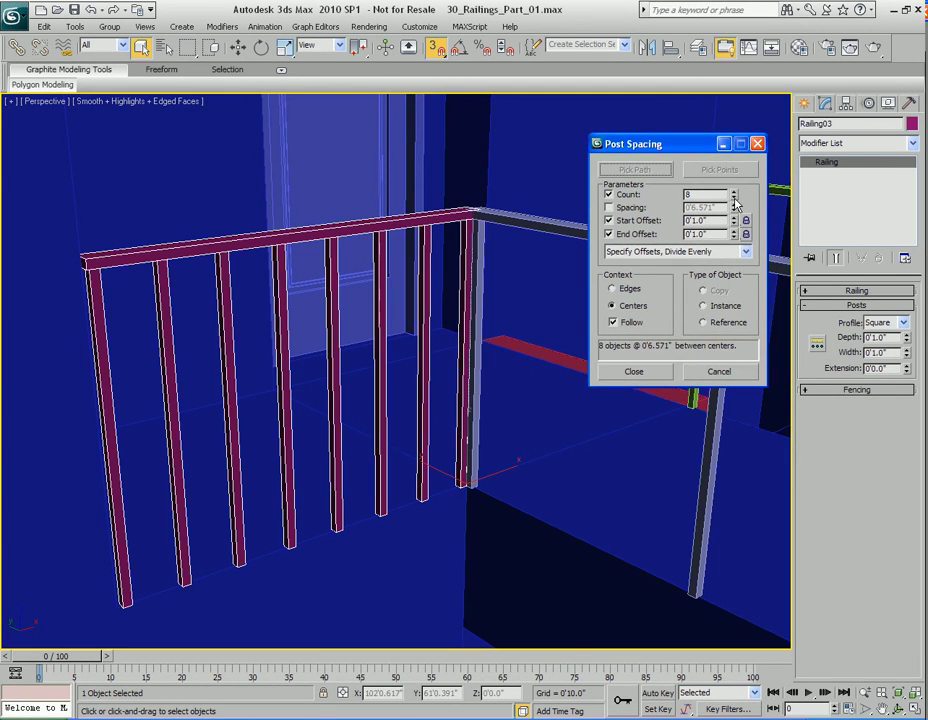
{"action": "left_click", "coordinate": [735, 201]}
{"action": "left_click", "coordinate": [735, 201]}
{"action": "left_click", "coordinate": [735, 201]}
{"action": "left_click", "coordinate": [735, 202]}
{"action": "left_click", "coordinate": [735, 202]}
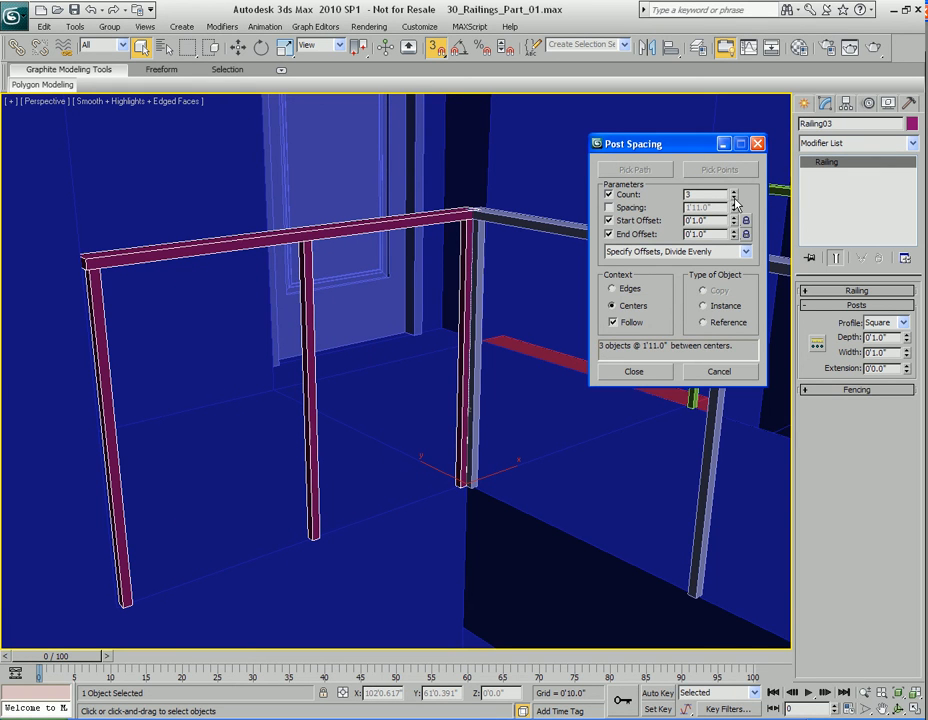
{"action": "left_click_drag", "start_coordinate": [696, 143], "coordinate": [587, 147]}
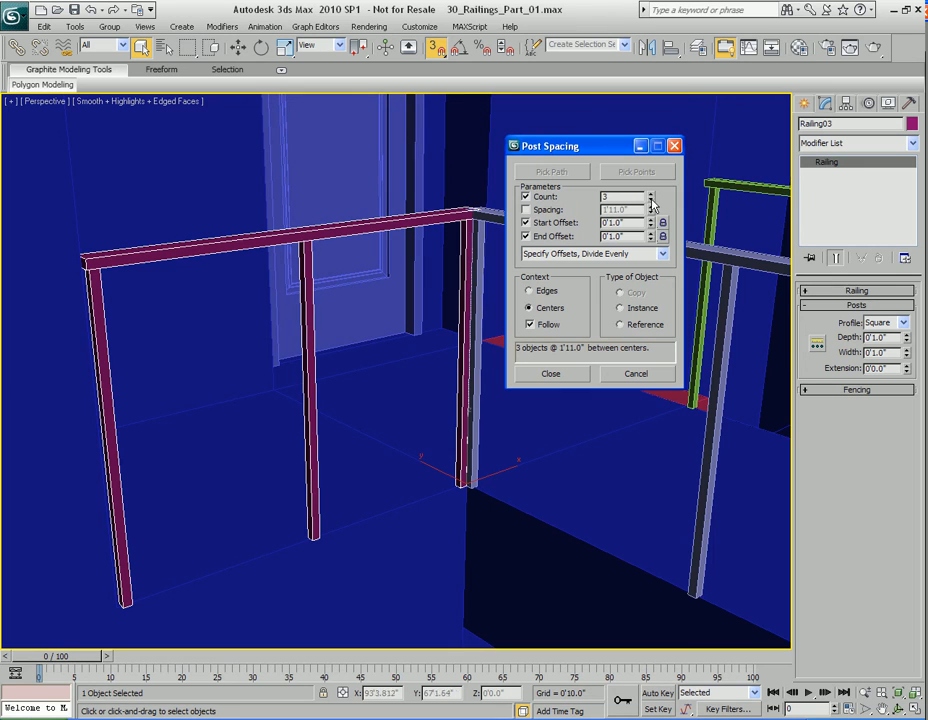
{"action": "left_click", "coordinate": [651, 201]}
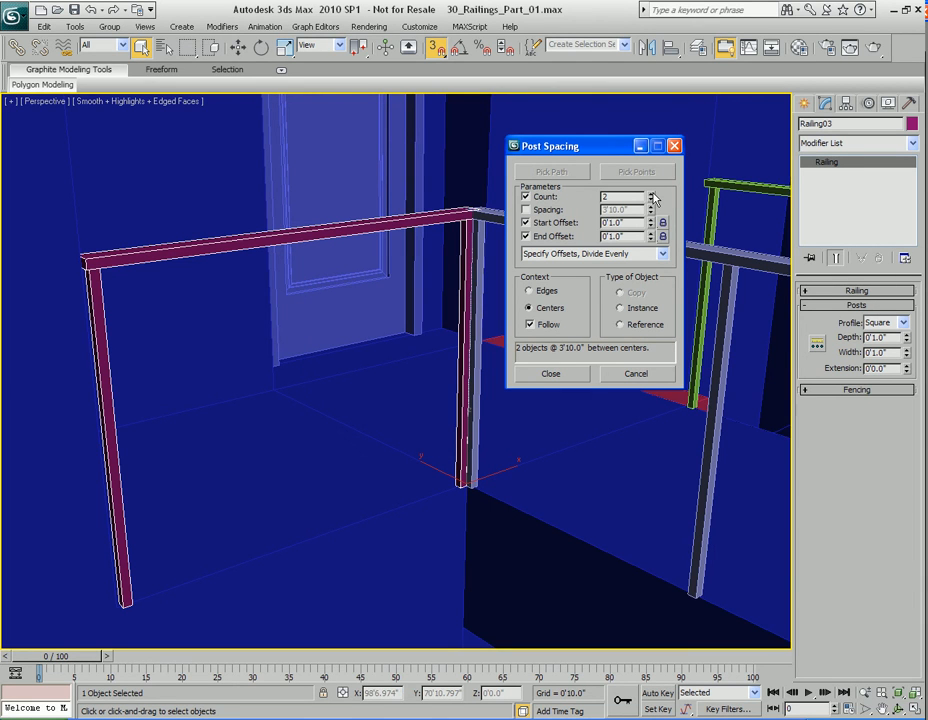
{"action": "left_click", "coordinate": [651, 197]}
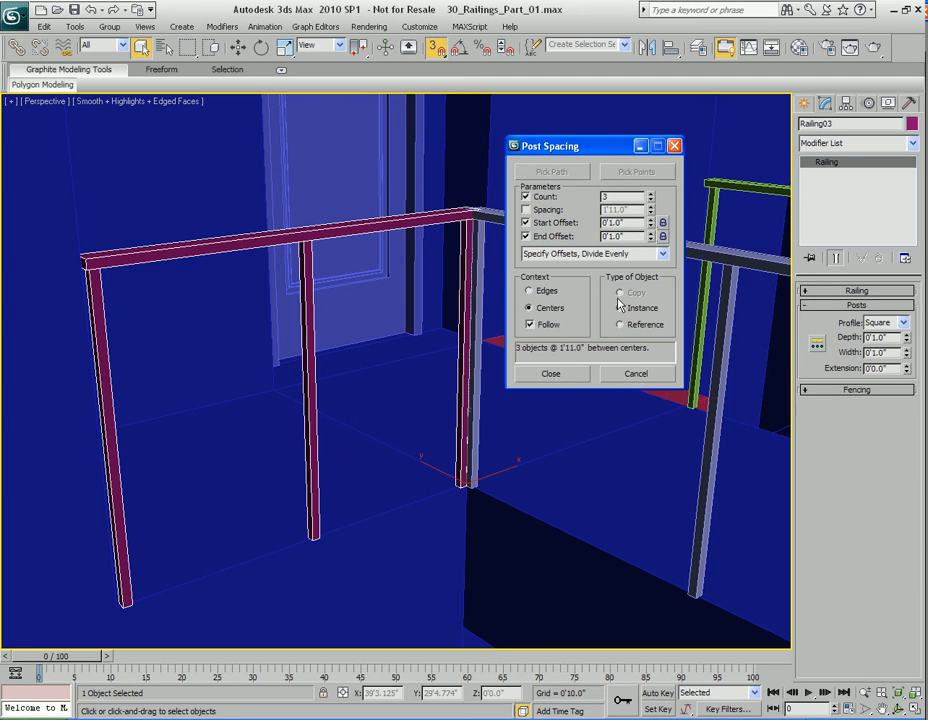
{"action": "left_click", "coordinate": [569, 374]}
Save the scene and deselect the landing railing.
{"action": "key", "text": "ctrl+s"}
{"action": "middle_click_drag", "start_coordinate": [533, 383], "coordinate": [418, 364], "text": "alt"}
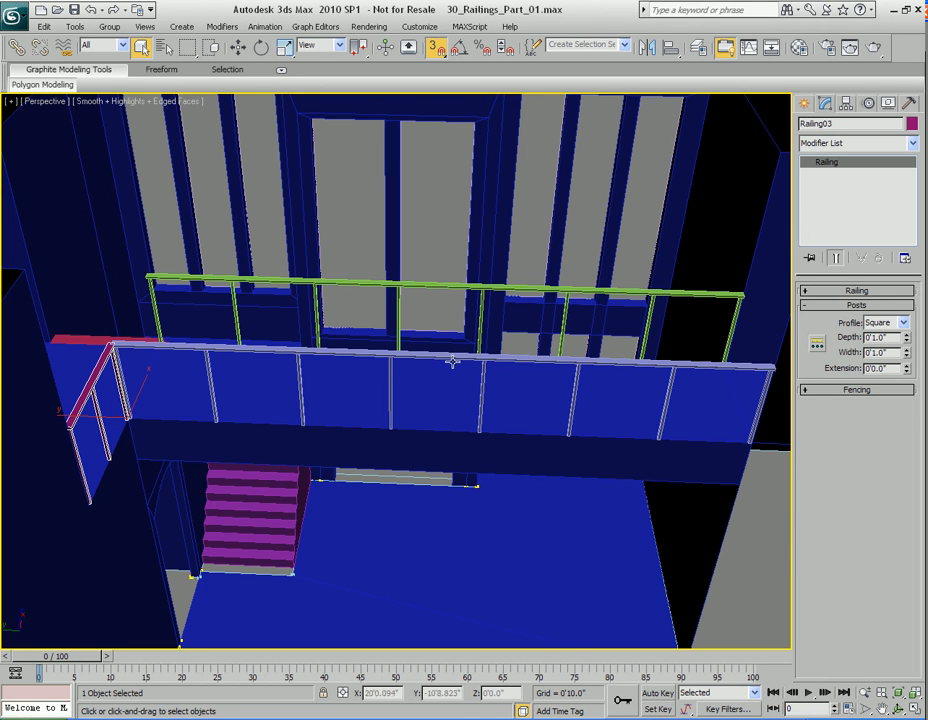
{"action": "left_click", "coordinate": [433, 316]}
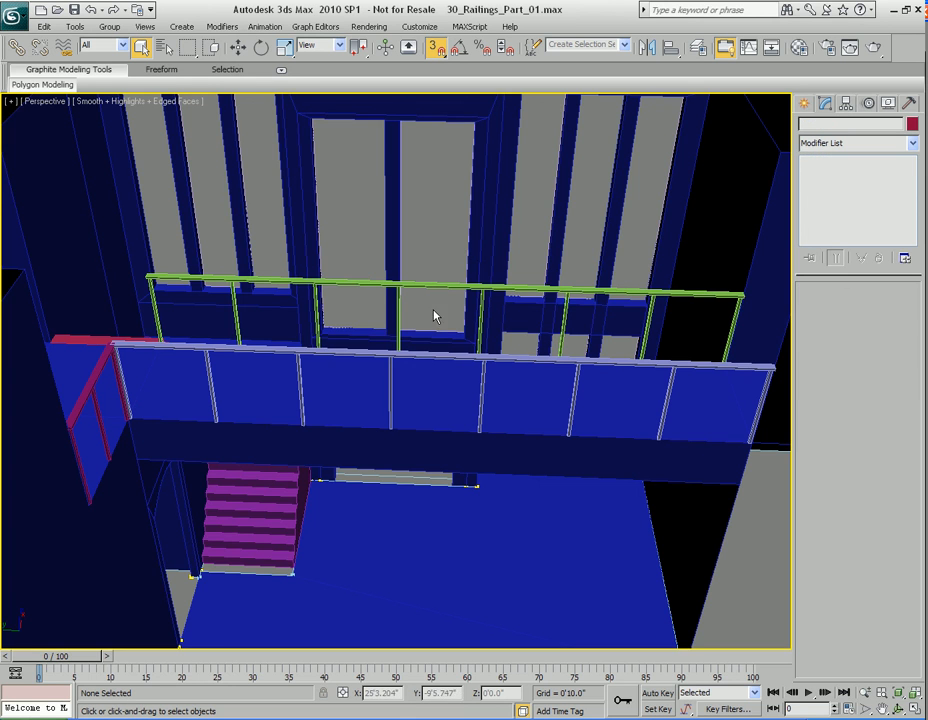